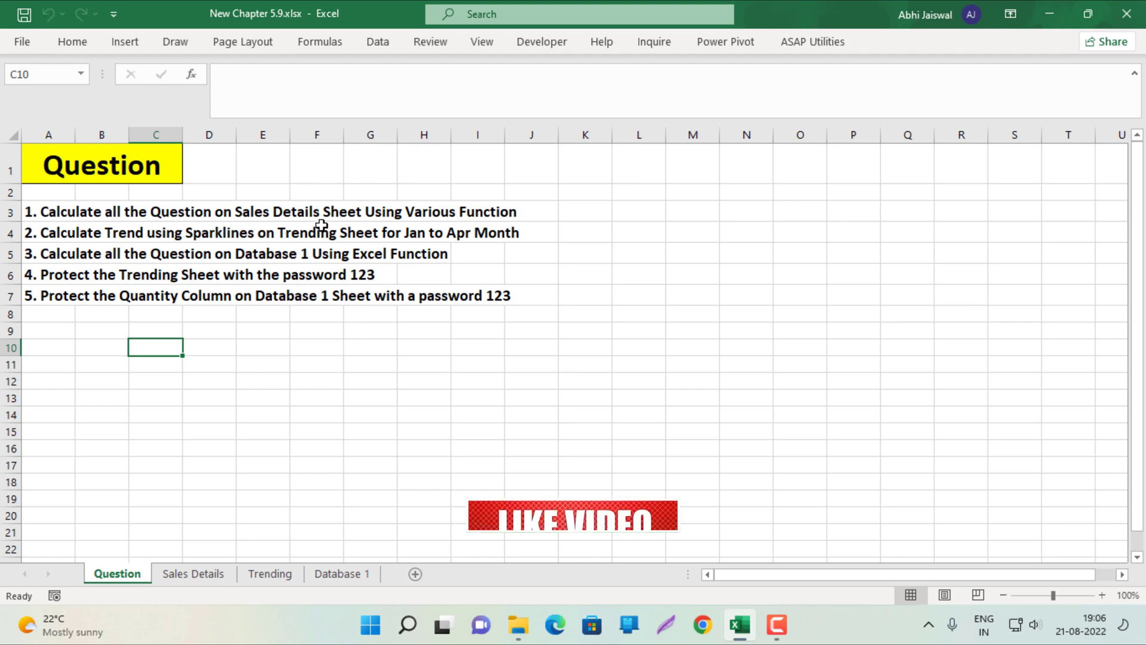
# On Sales Details, enter =VLOOKUP(G2,$B$6:$C$12,2,0) in cell H2
pyautogui.click(193, 574)
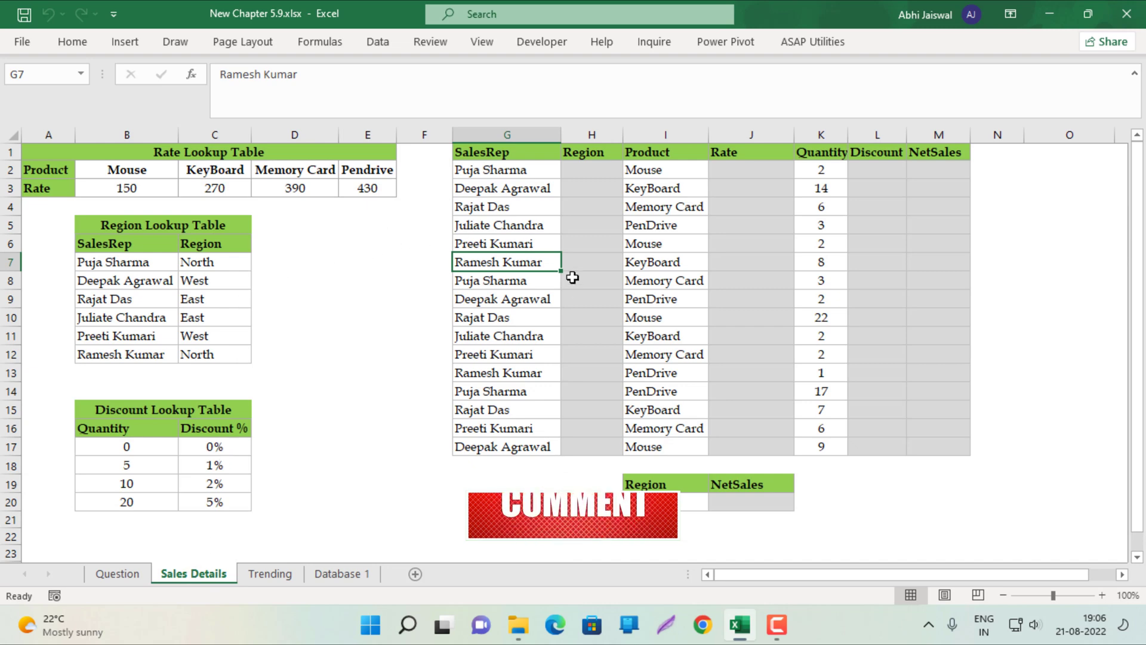
pyautogui.click(585, 169)
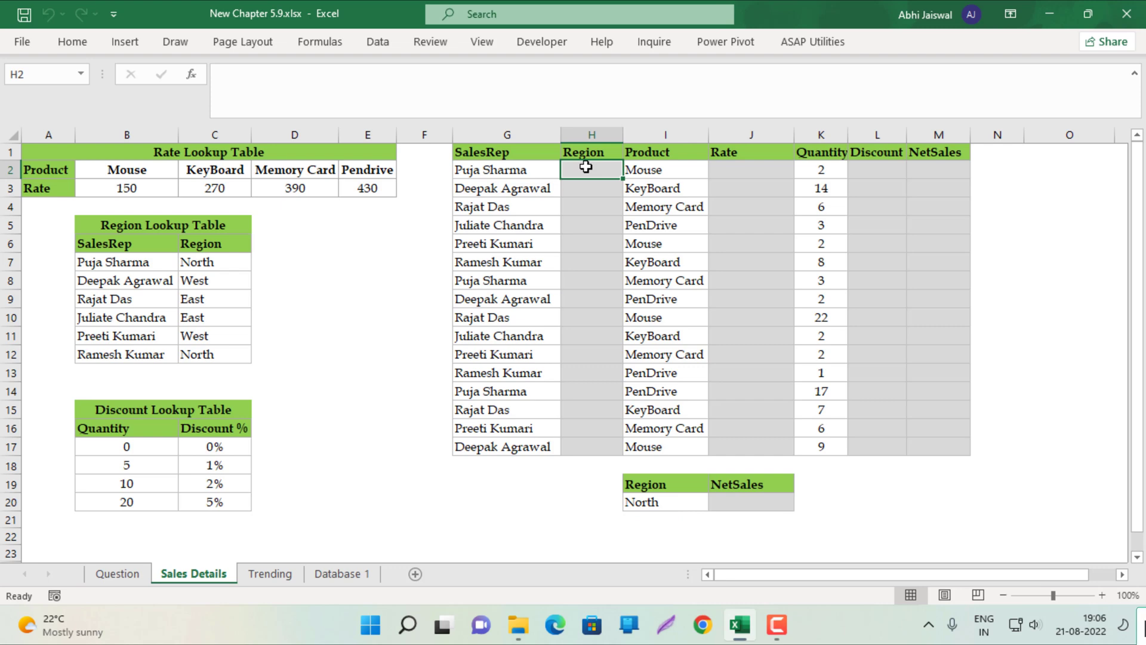
pyautogui.write('=')
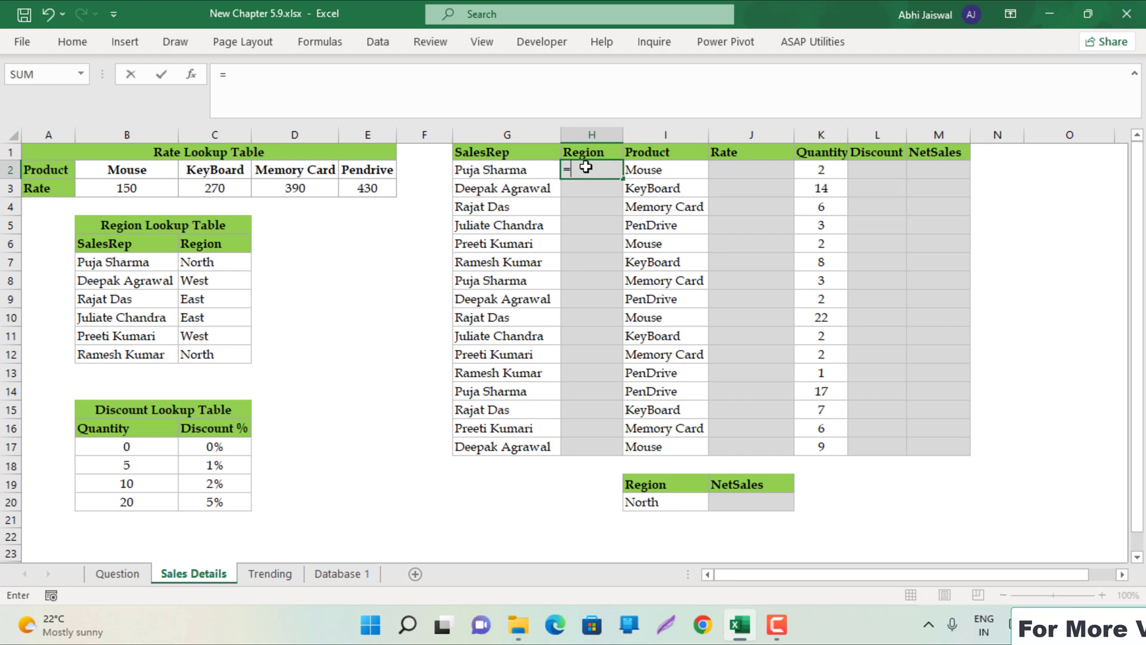
pyautogui.write('vl')
pyautogui.press('Tab')
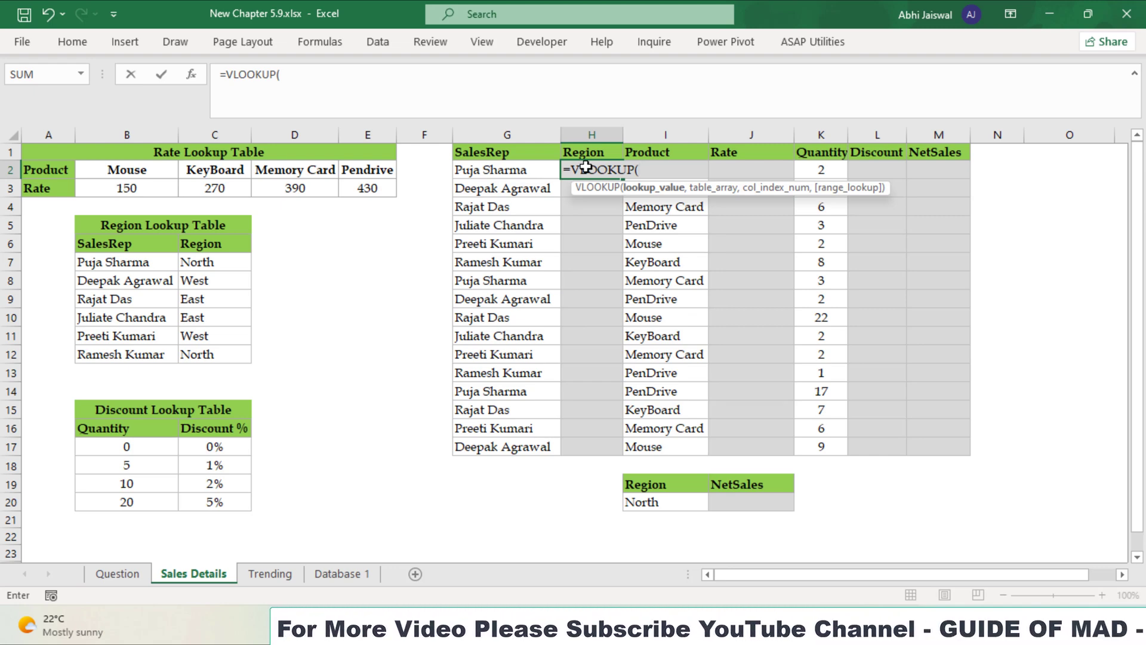
pyautogui.press('Left')
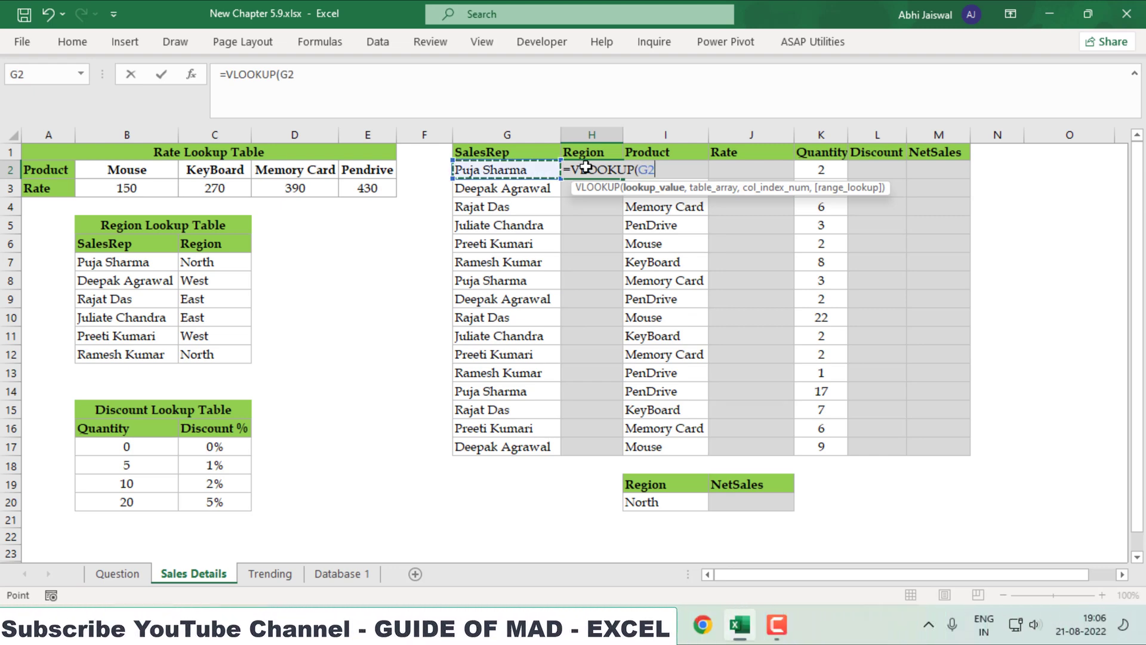
pyautogui.write(',')
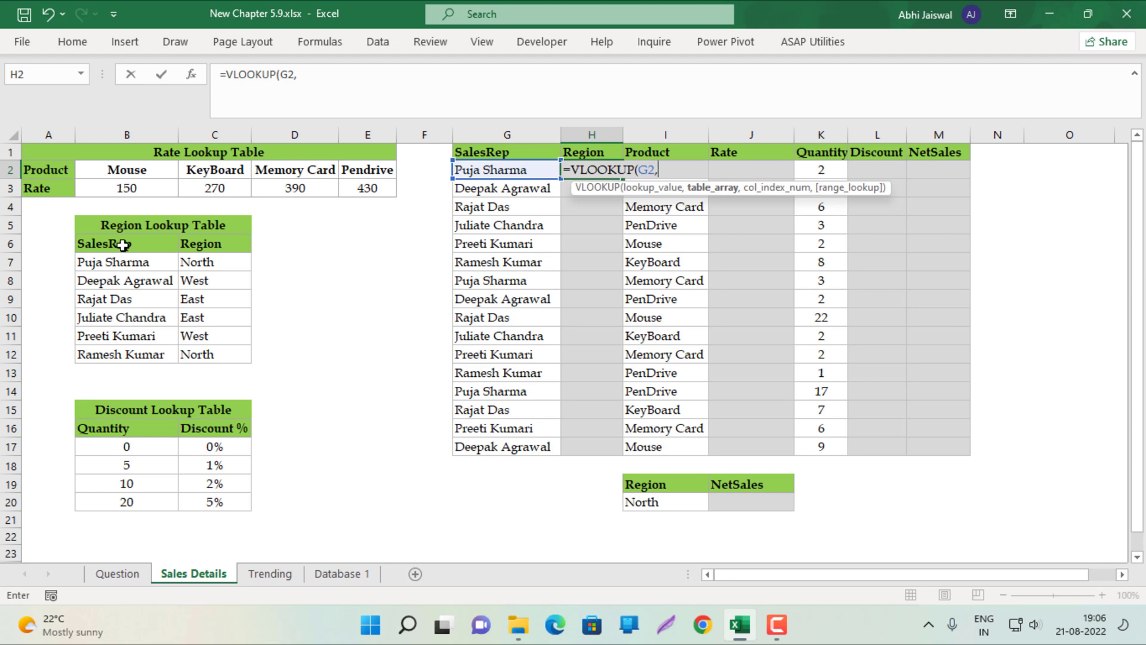
pyautogui.moveTo(122, 245); pyautogui.dragTo(187, 354)
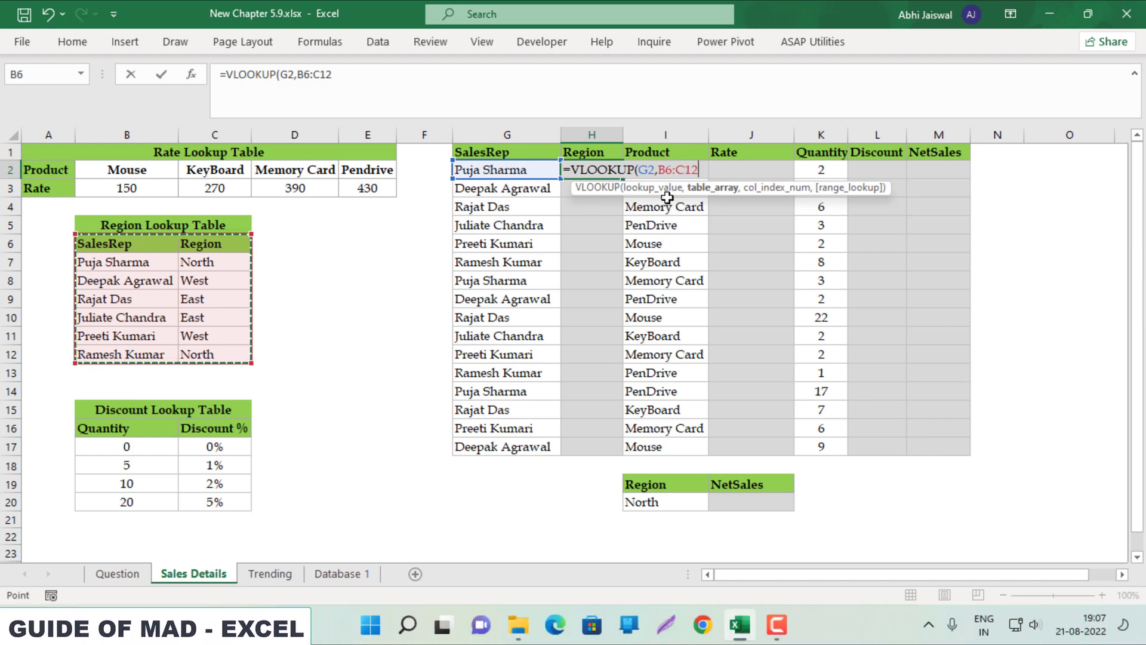
pyautogui.press('F4')
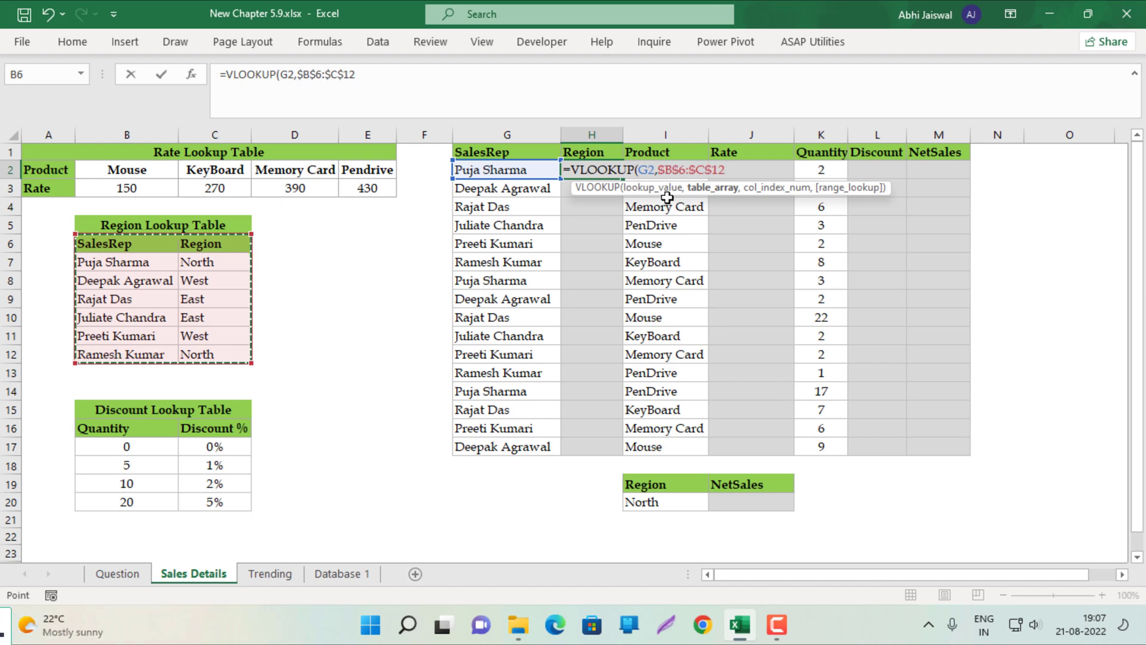
pyautogui.write(',2')
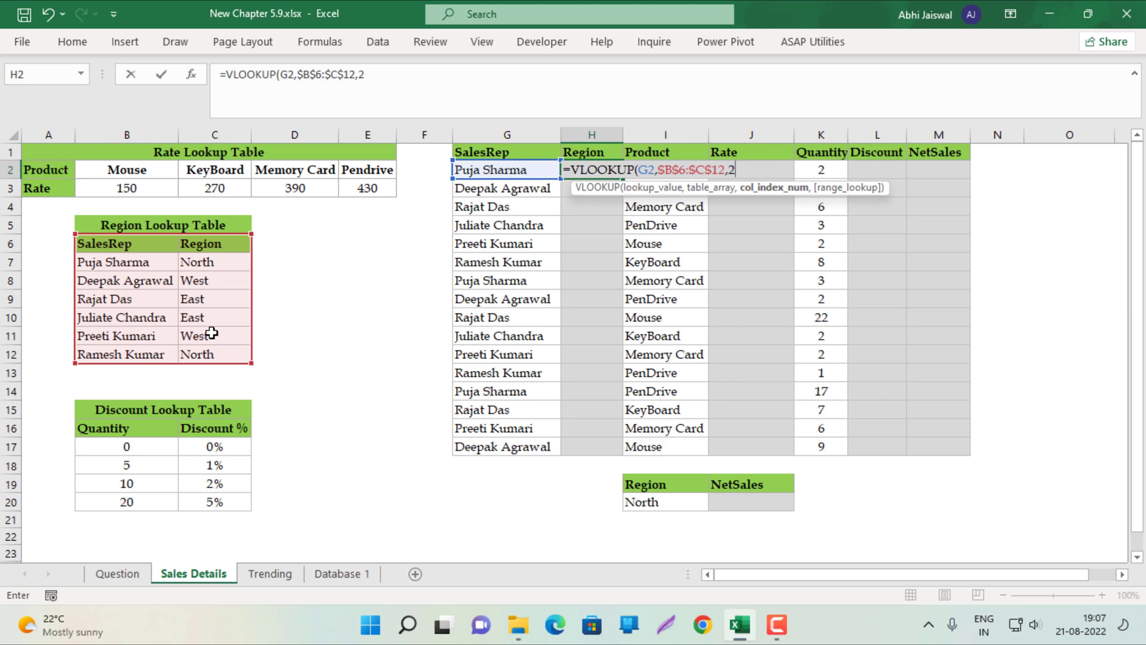
pyautogui.write(',')
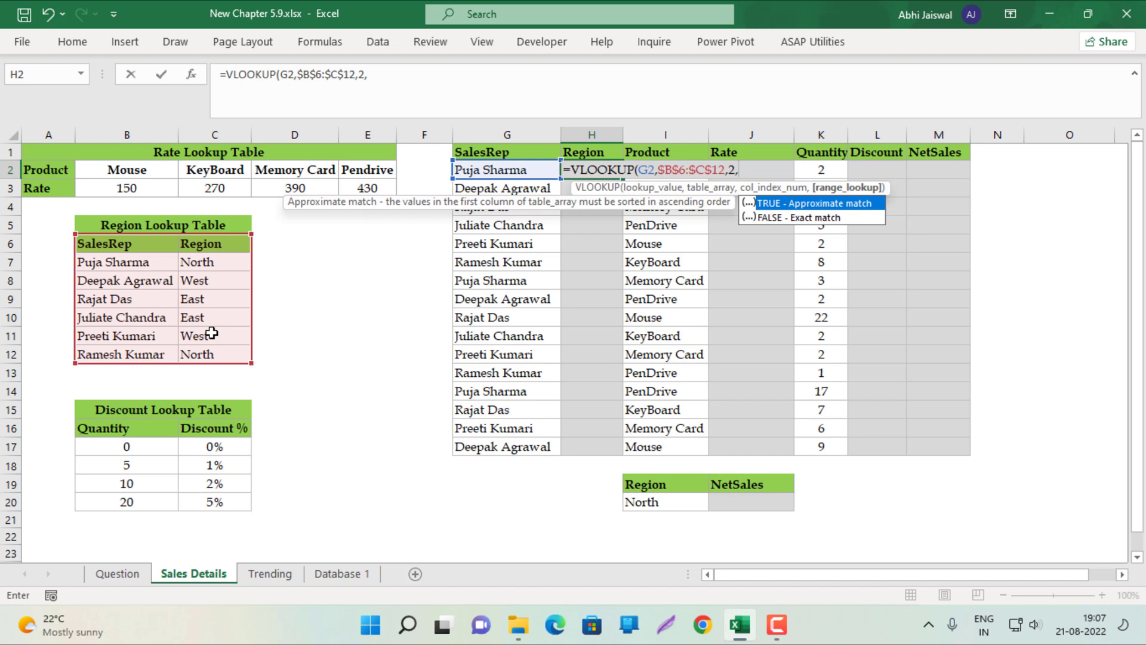
pyautogui.write('0')
pyautogui.press('Return')
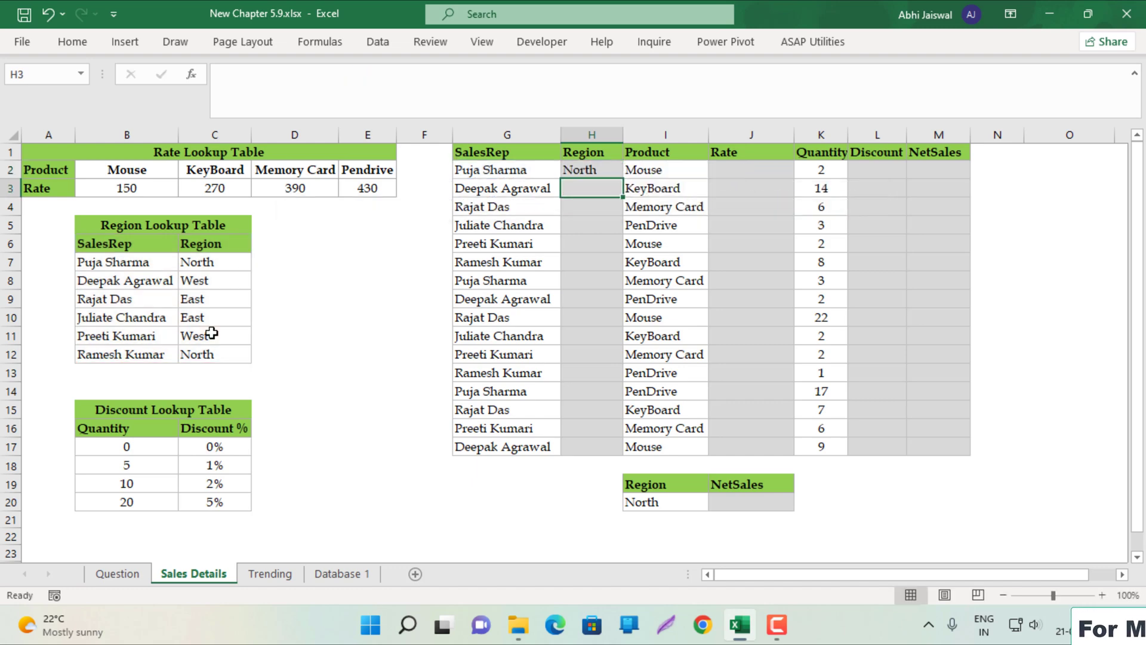
# Copy the region formula from H2 down to H17
pyautogui.click(585, 173)
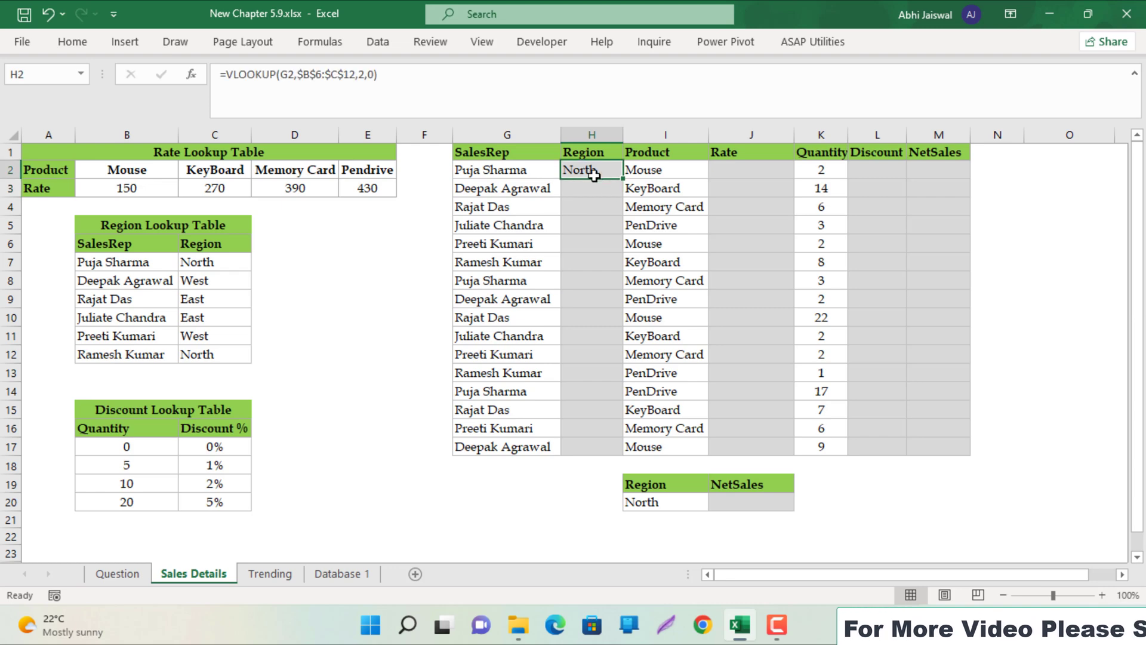
pyautogui.doubleClick(622, 179)
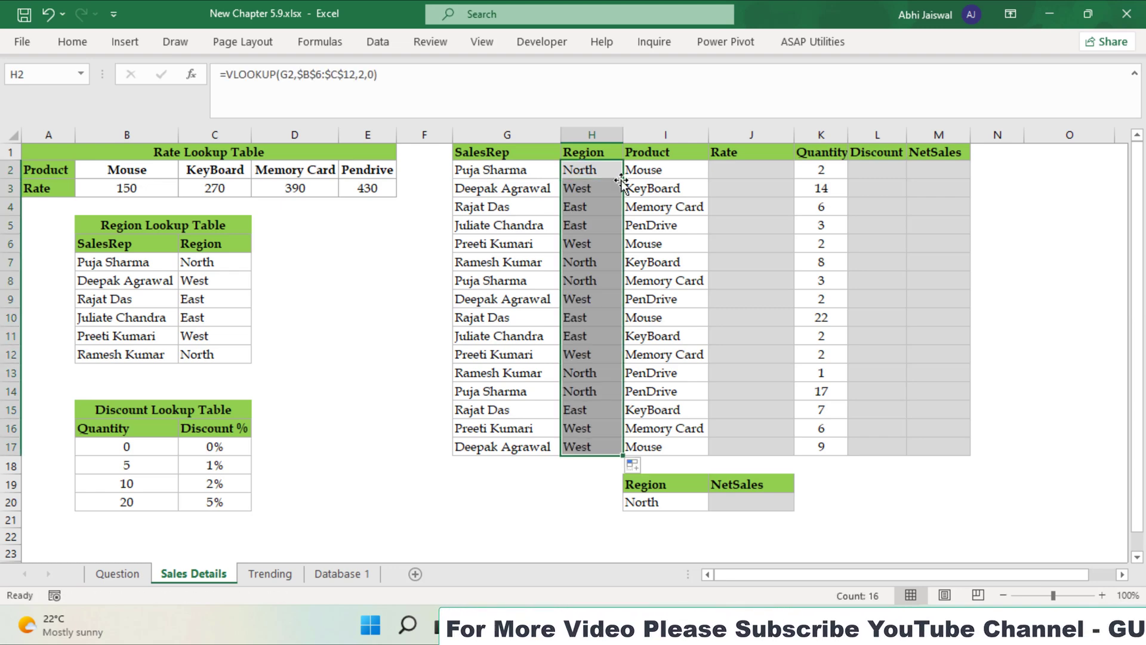
pyautogui.click(739, 174)
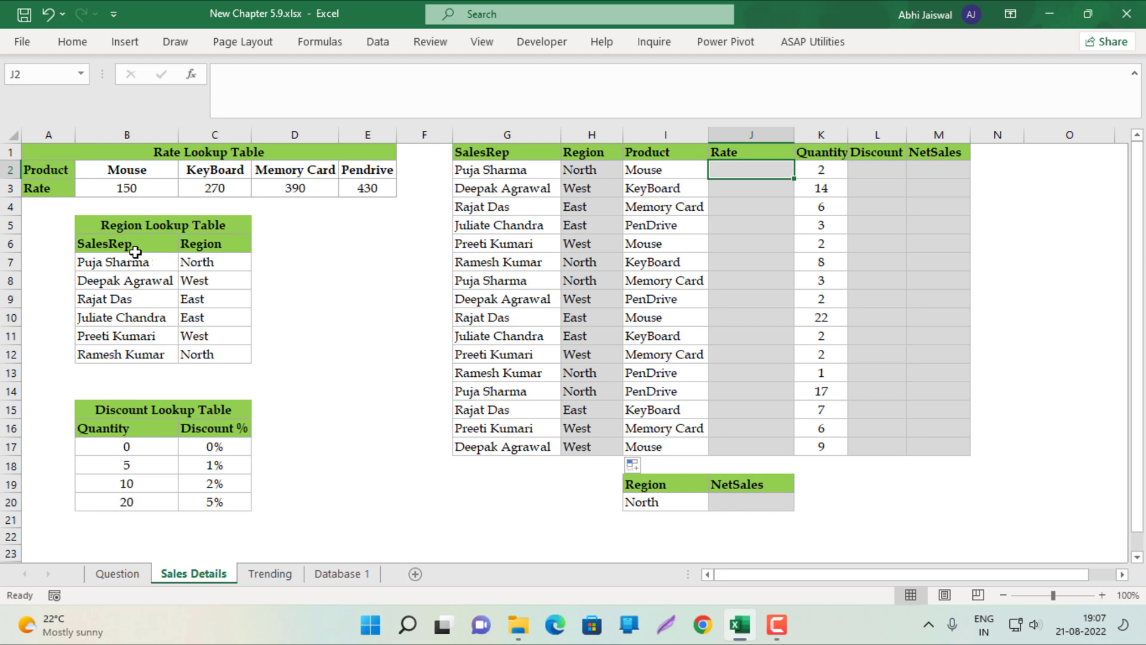
# Locate the Rate Lookup Table and start an HLOOKUP formula in J2
pyautogui.moveTo(134, 250); pyautogui.dragTo(185, 352)
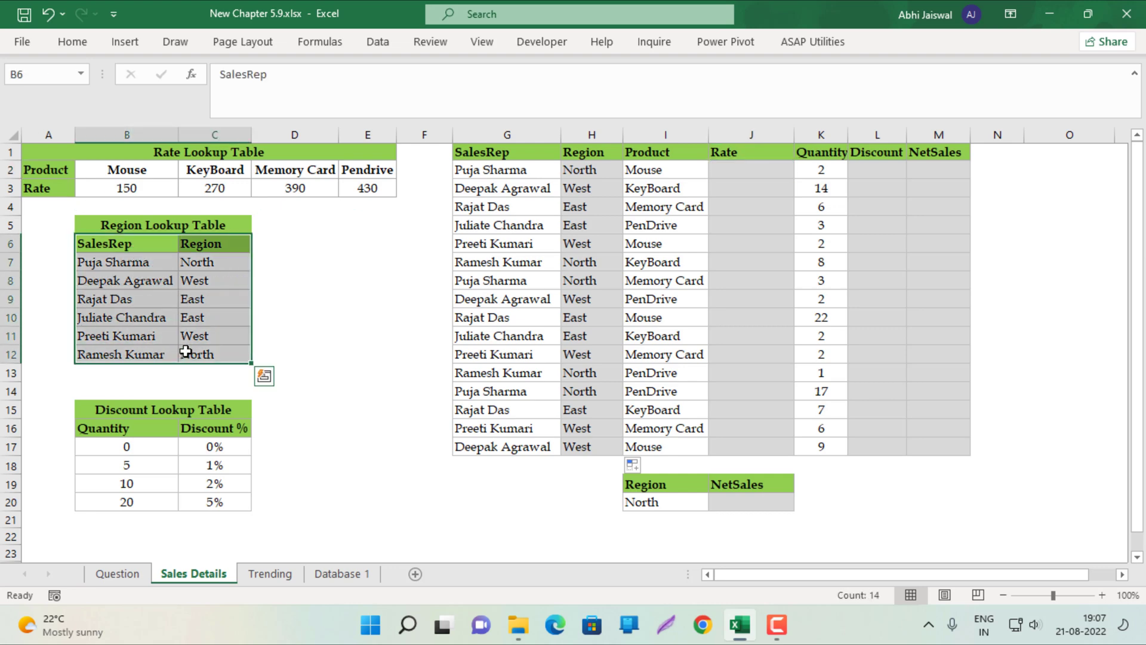
pyautogui.moveTo(55, 175); pyautogui.dragTo(351, 187)
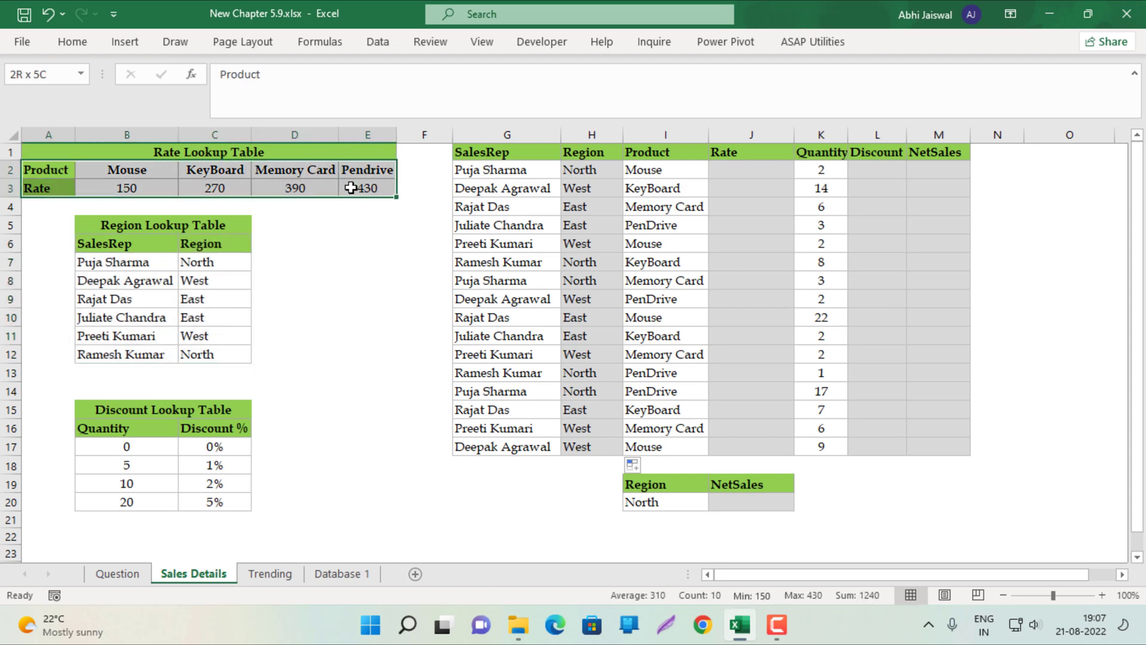
pyautogui.click(768, 177)
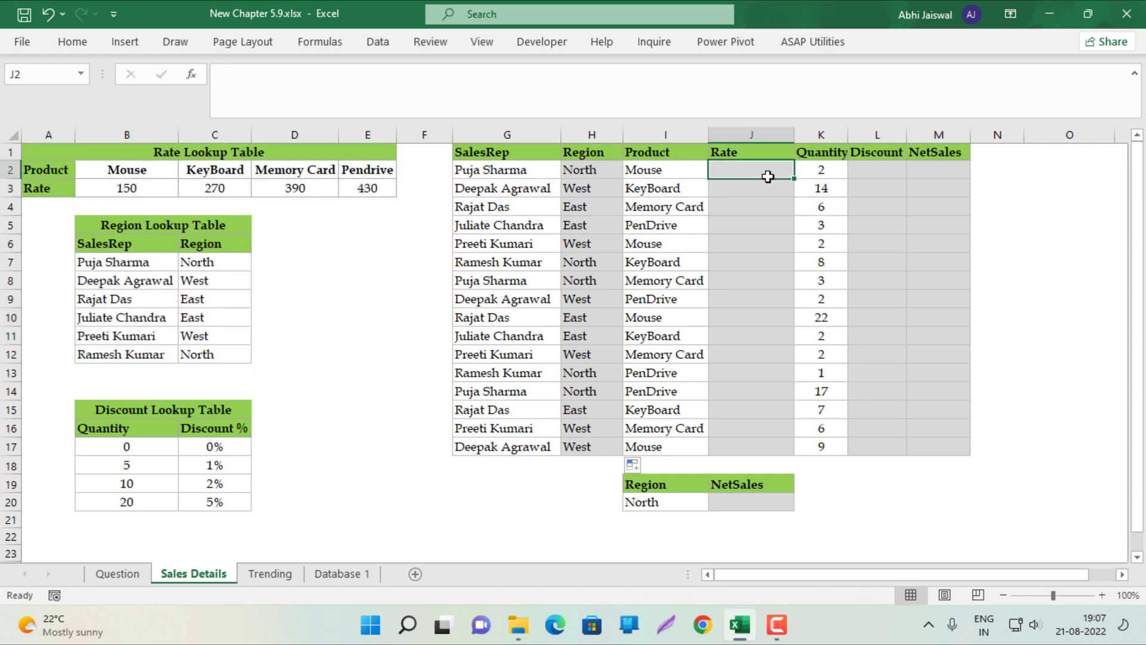
pyautogui.write('=')
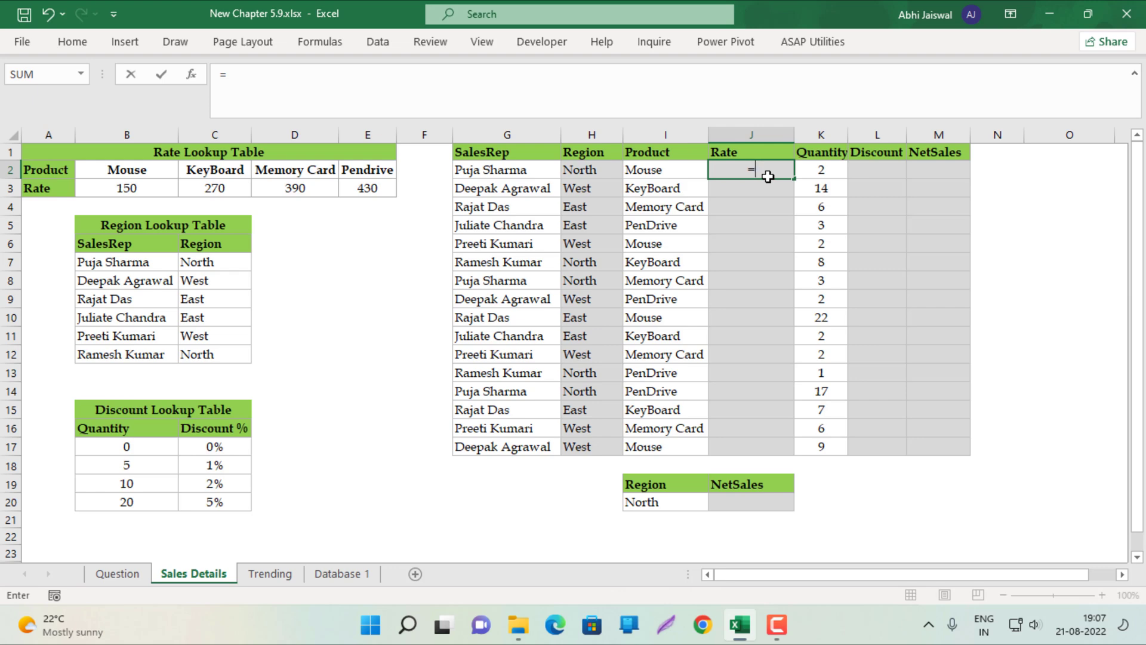
pyautogui.write('he')
pyautogui.press('BackSpace')
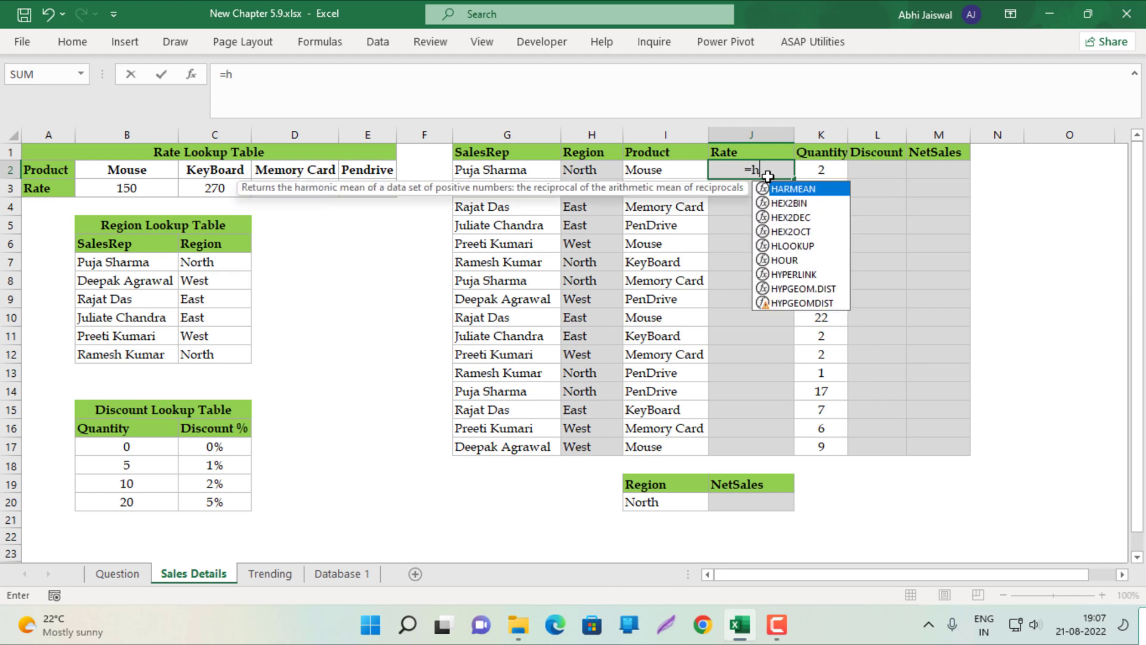
pyautogui.write('l')
pyautogui.press('Tab')
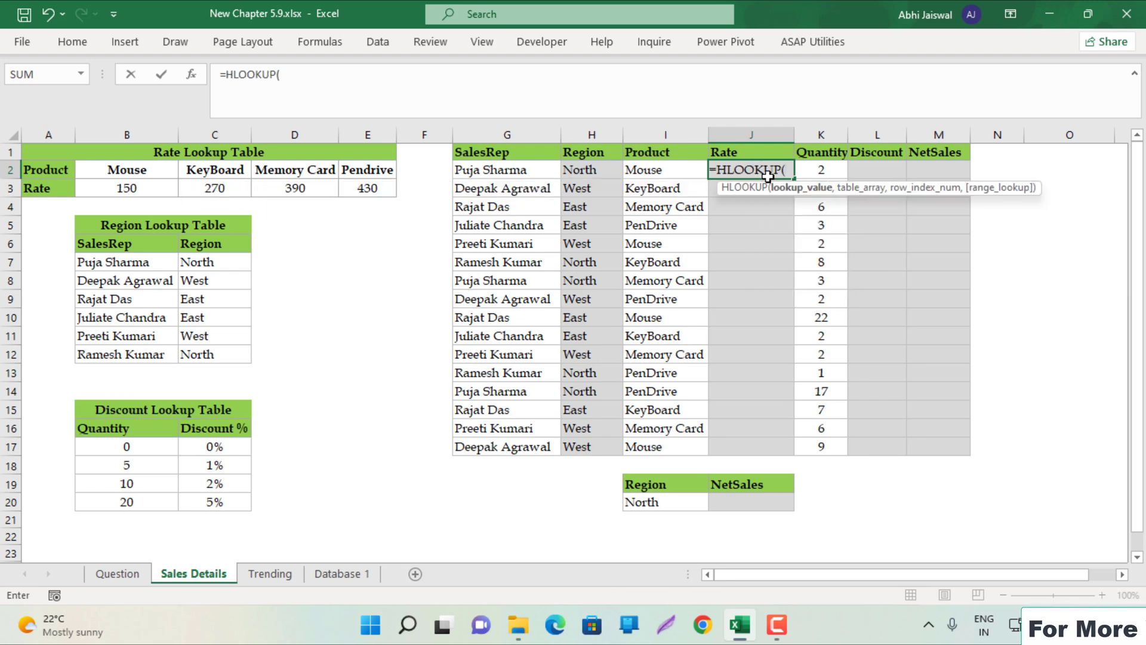
# Complete =HLOOKUP(I2,$A$2:$E$3,2,0) in J2 and fill it down to J17
pyautogui.press('Left')
pyautogui.write(',')
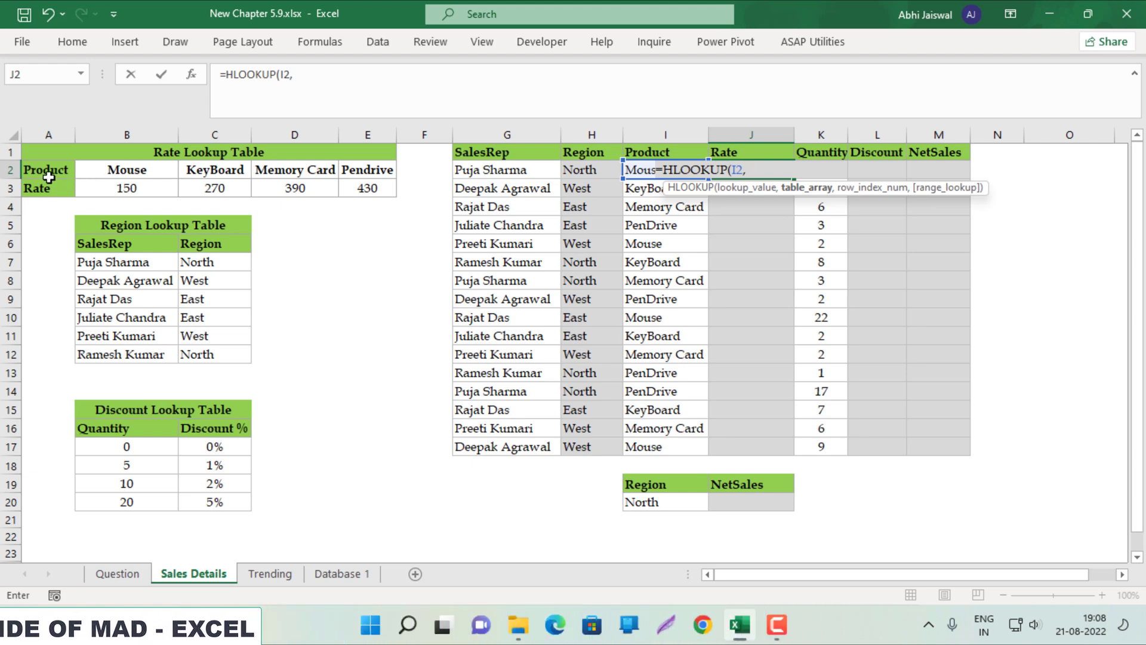
pyautogui.moveTo(47, 173); pyautogui.dragTo(371, 191)
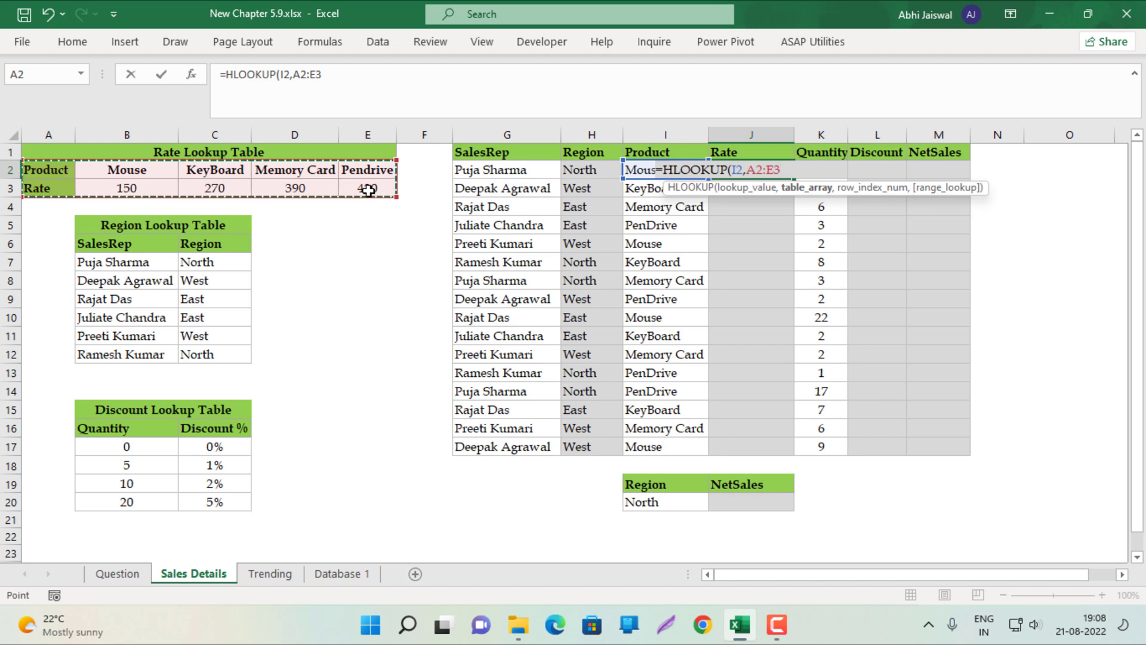
pyautogui.press('F4')
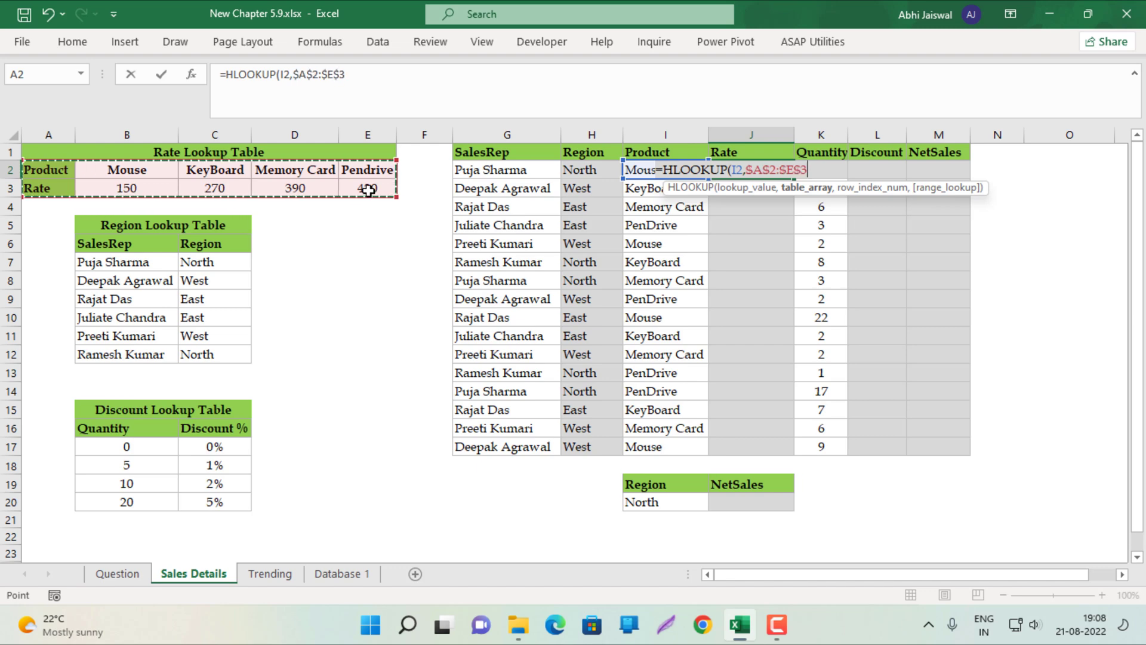
pyautogui.write(',')
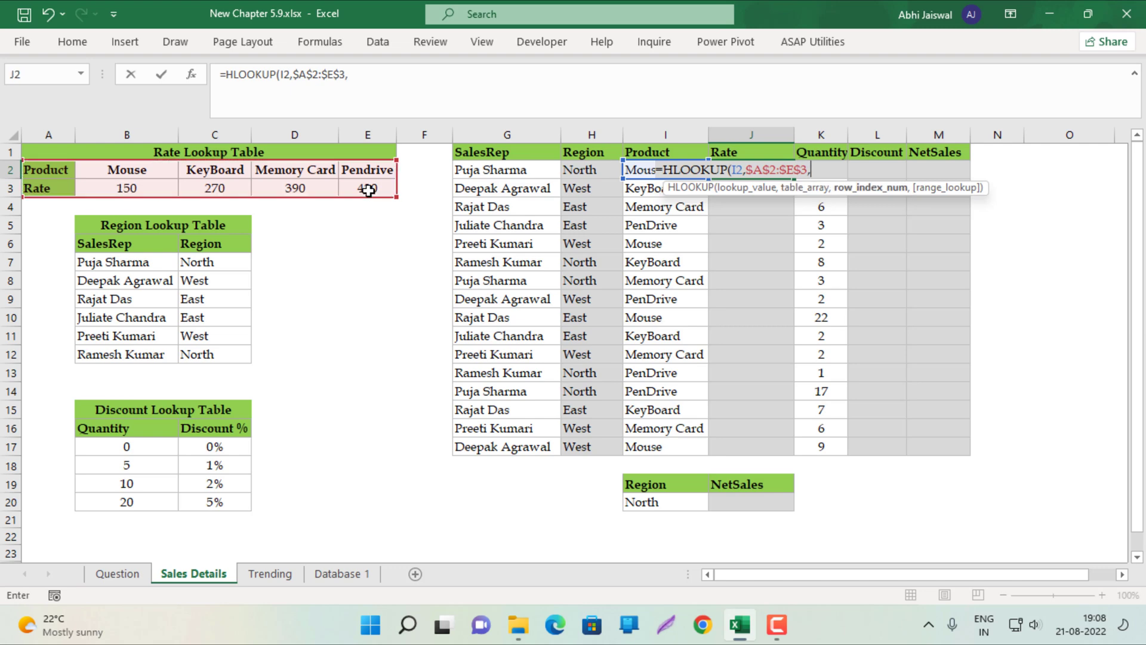
pyautogui.write('2,0')
pyautogui.hotkey('ctrl', 'Return')
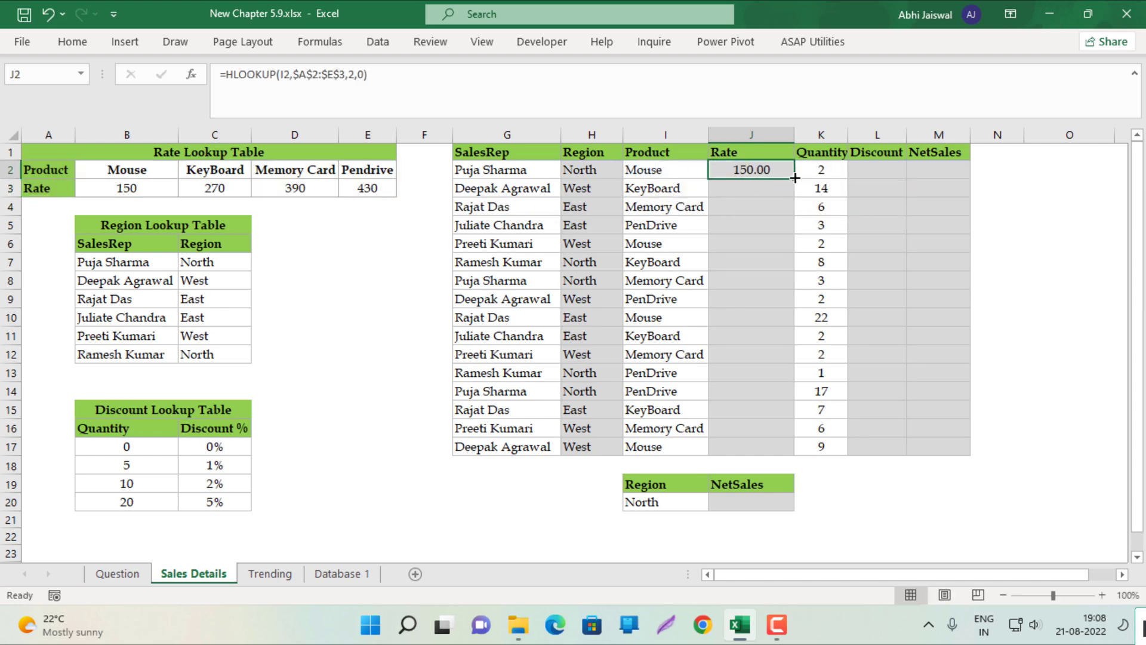
pyautogui.doubleClick(795, 177)
pyautogui.moveTo(872, 170); pyautogui.dragTo(872, 186)
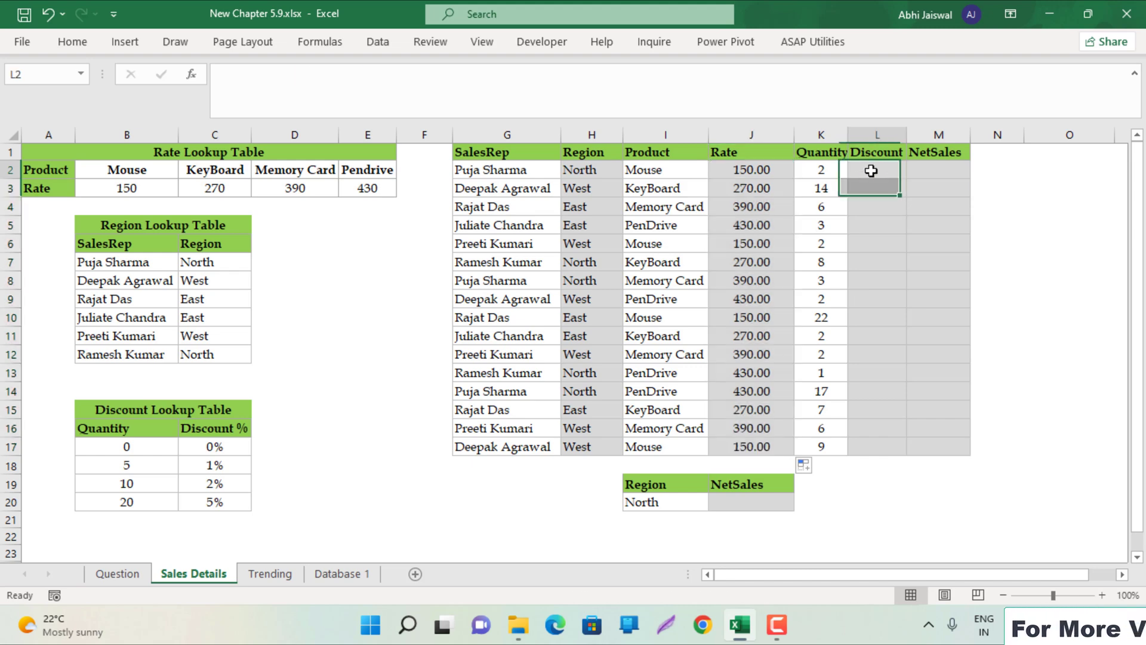
# Enter =VLOOKUP(K2,$B$16:$C$20,2,1) in L2 and fill it down to L17
pyautogui.click(872, 171)
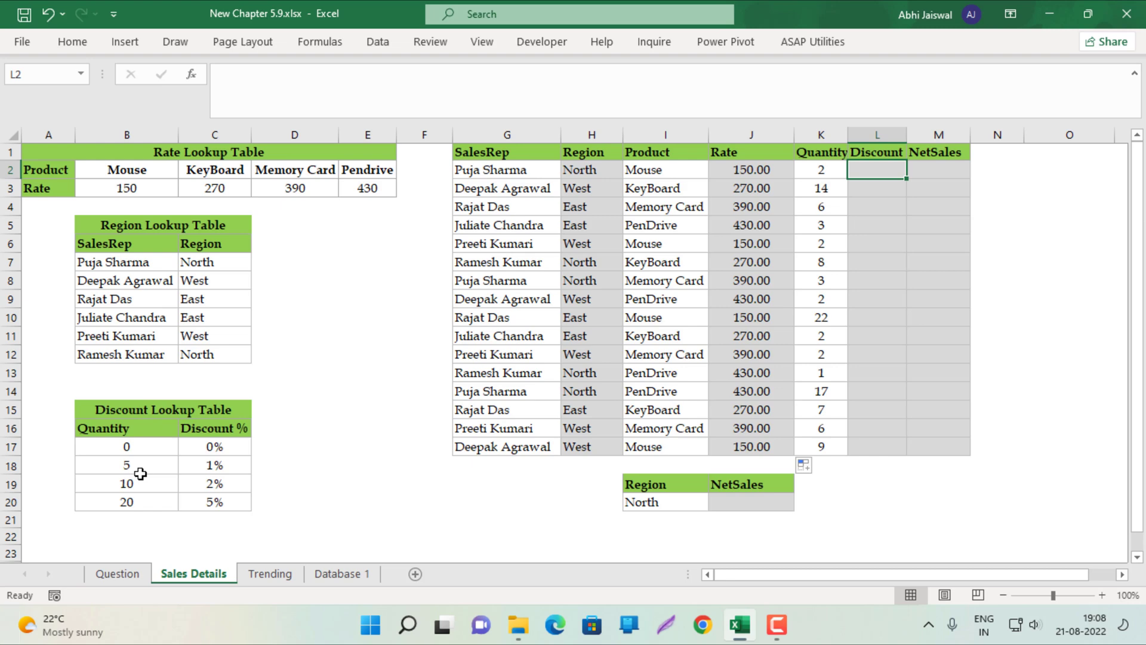
pyautogui.write('=vl')
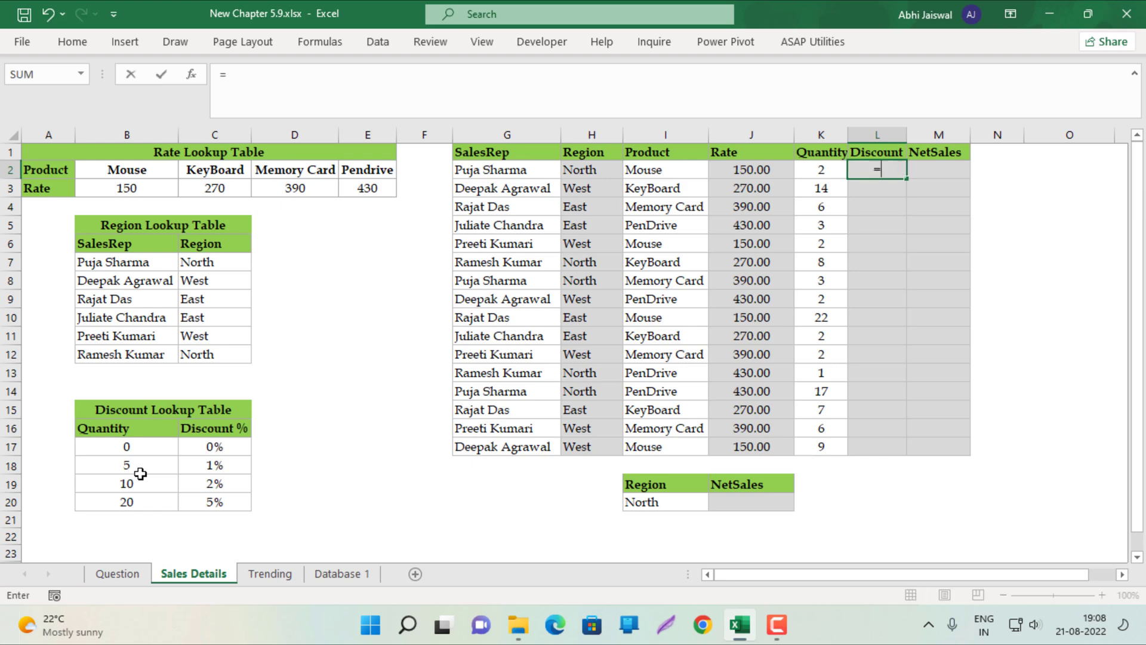
pyautogui.press('Tab')
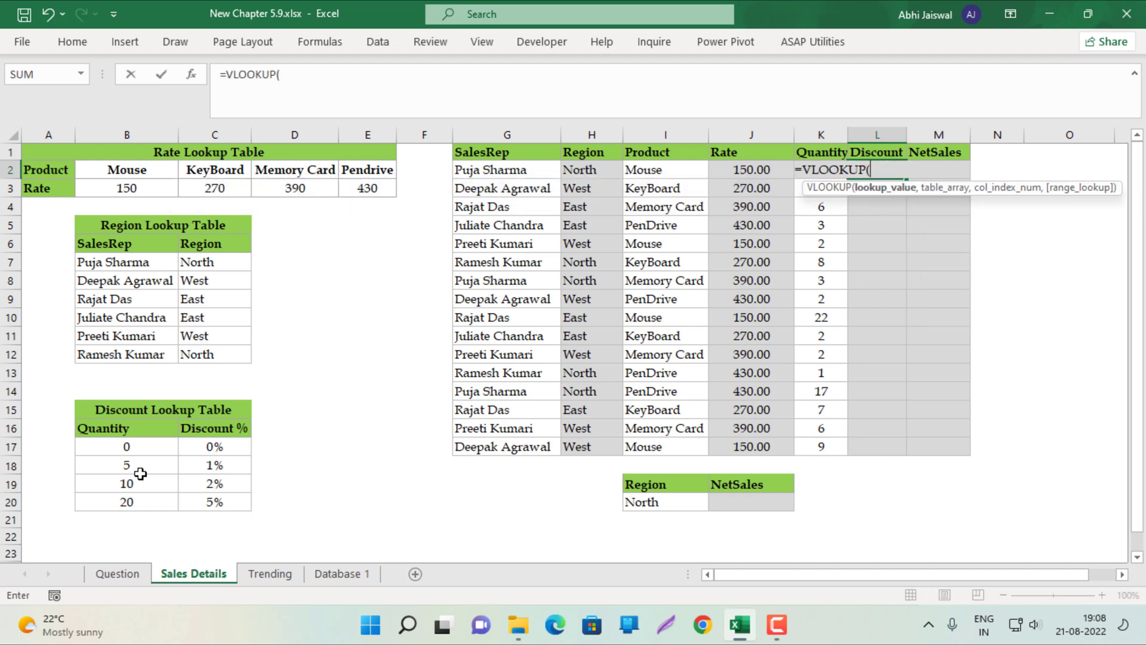
pyautogui.write(',')
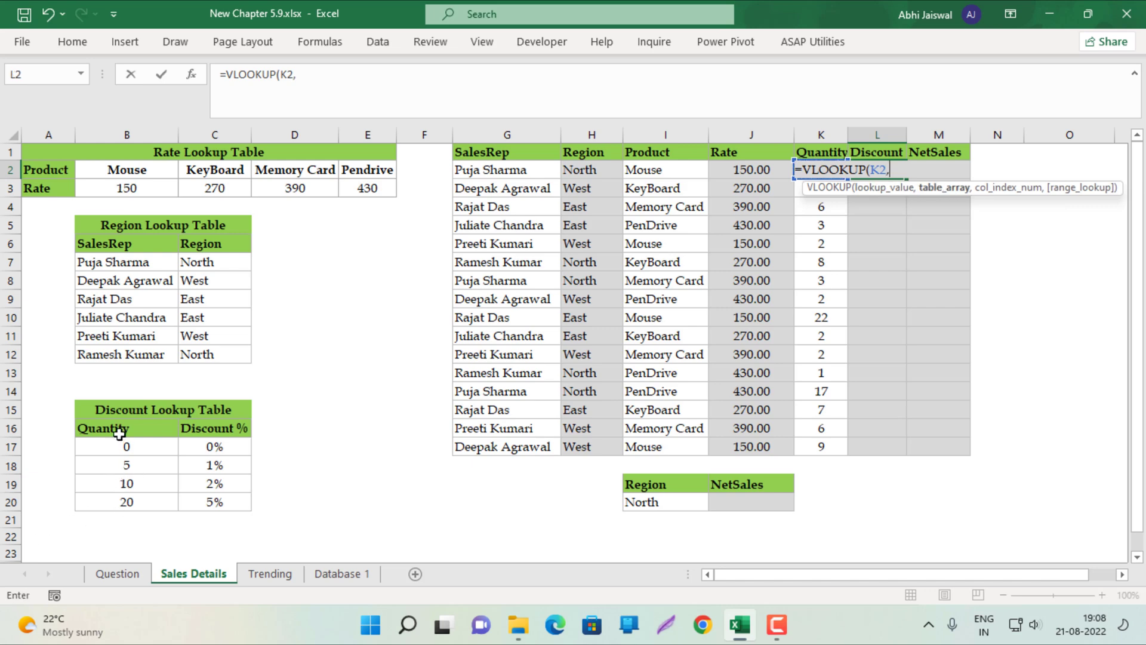
pyautogui.moveTo(119, 433); pyautogui.dragTo(203, 507)
pyautogui.press('F4')
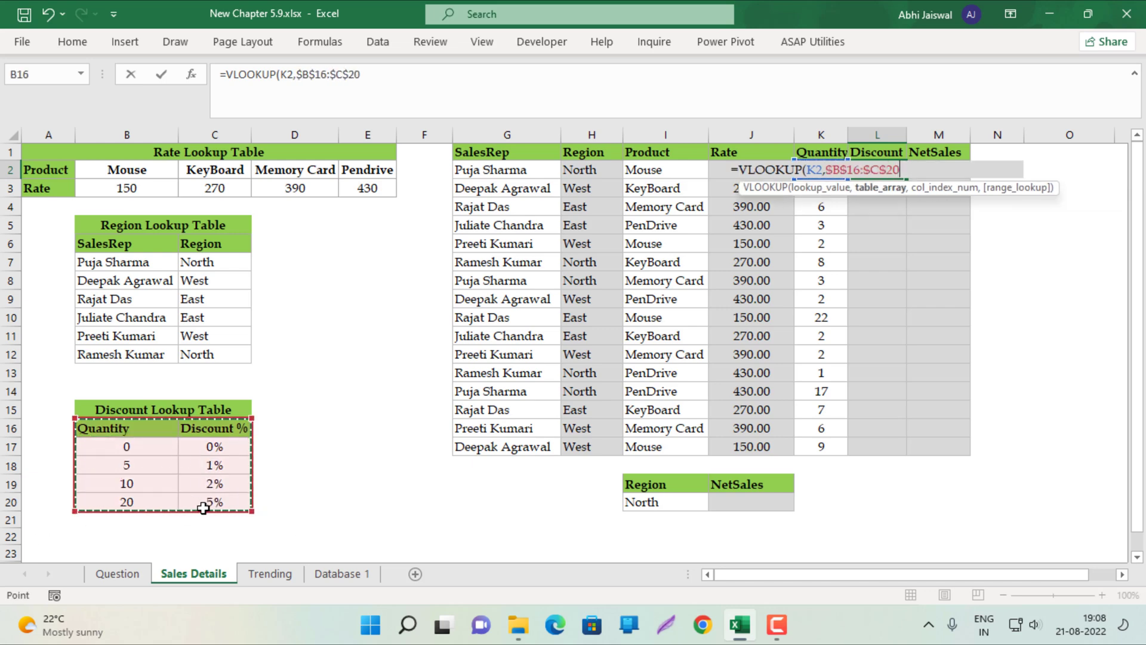
pyautogui.write(',')
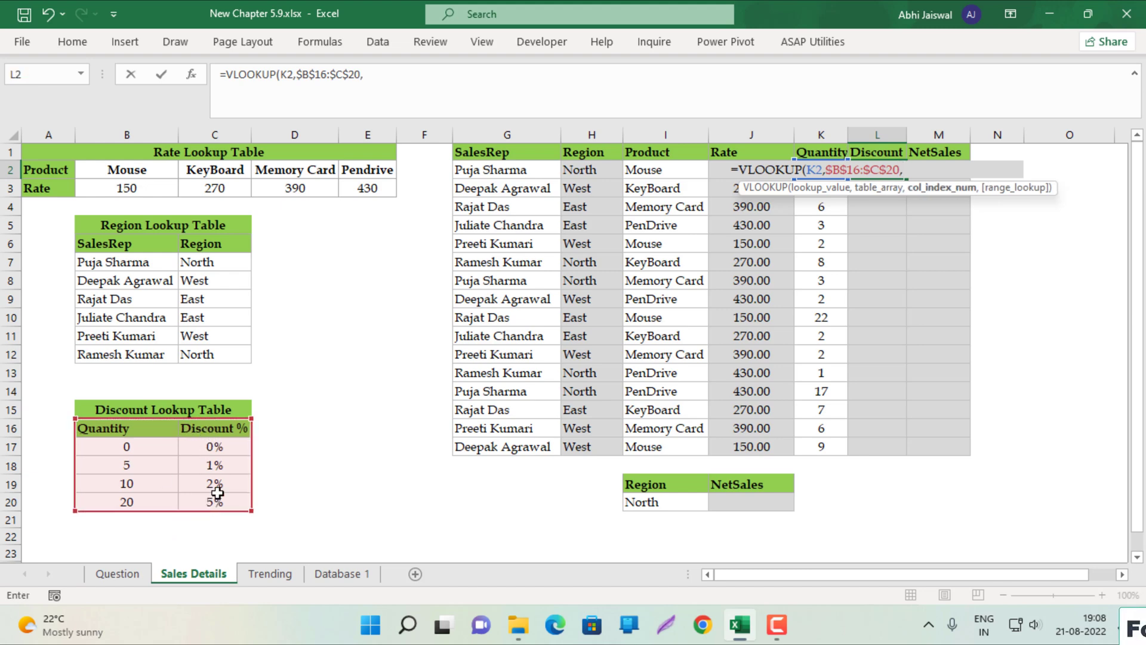
pyautogui.write('2,1')
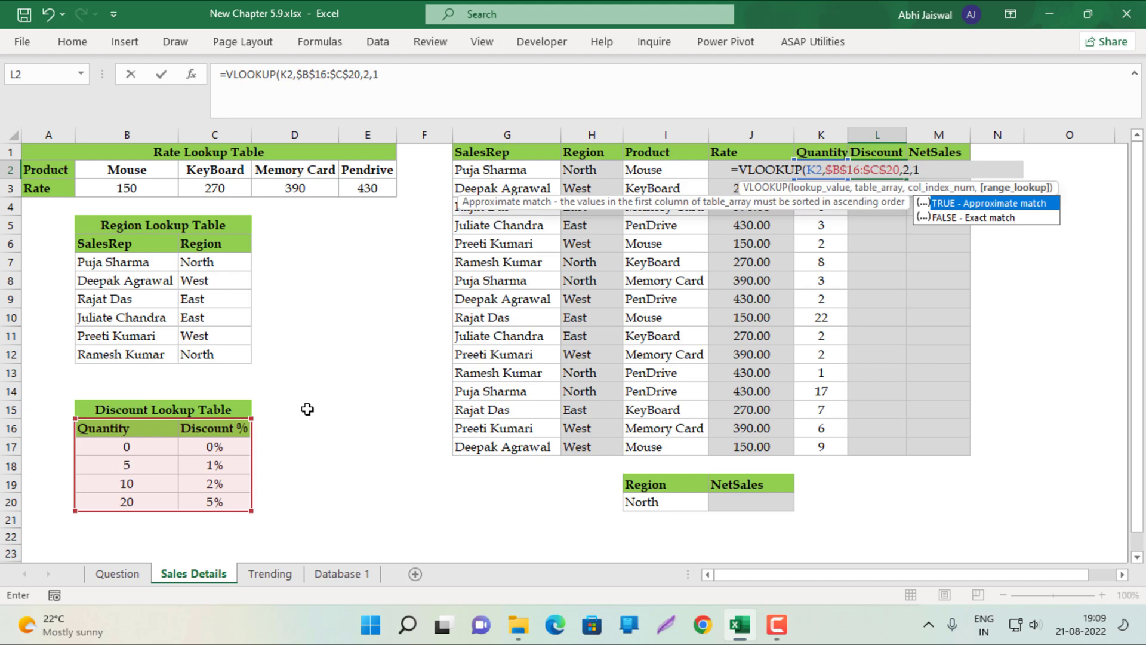
pyautogui.hotkey('ctrl', 'Return')
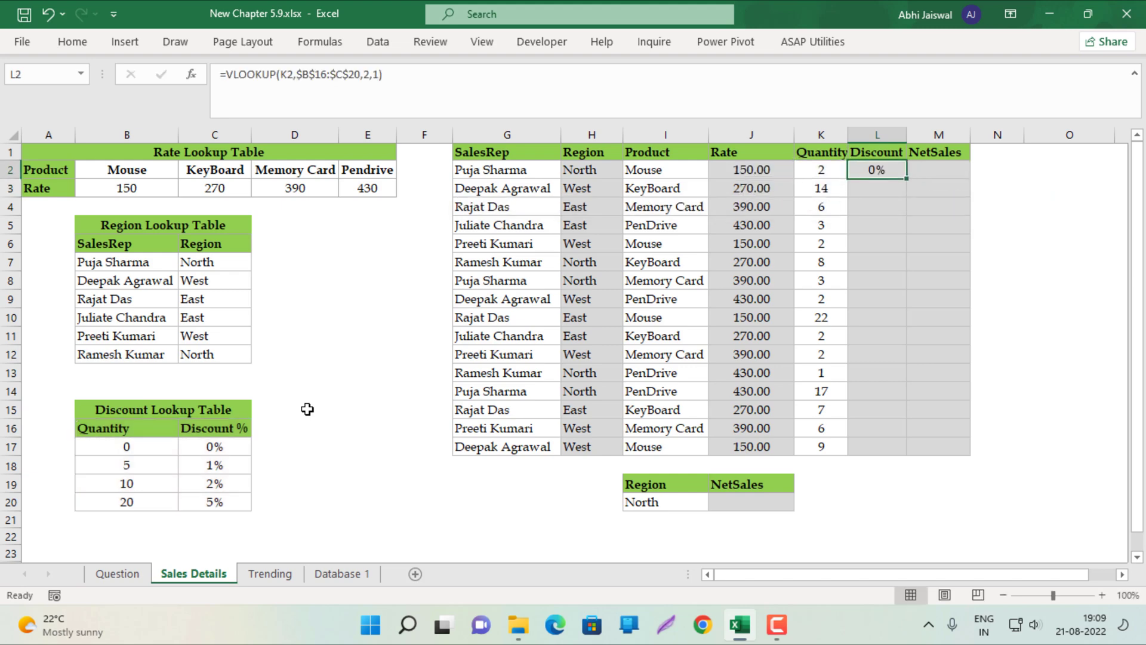
pyautogui.doubleClick(909, 179)
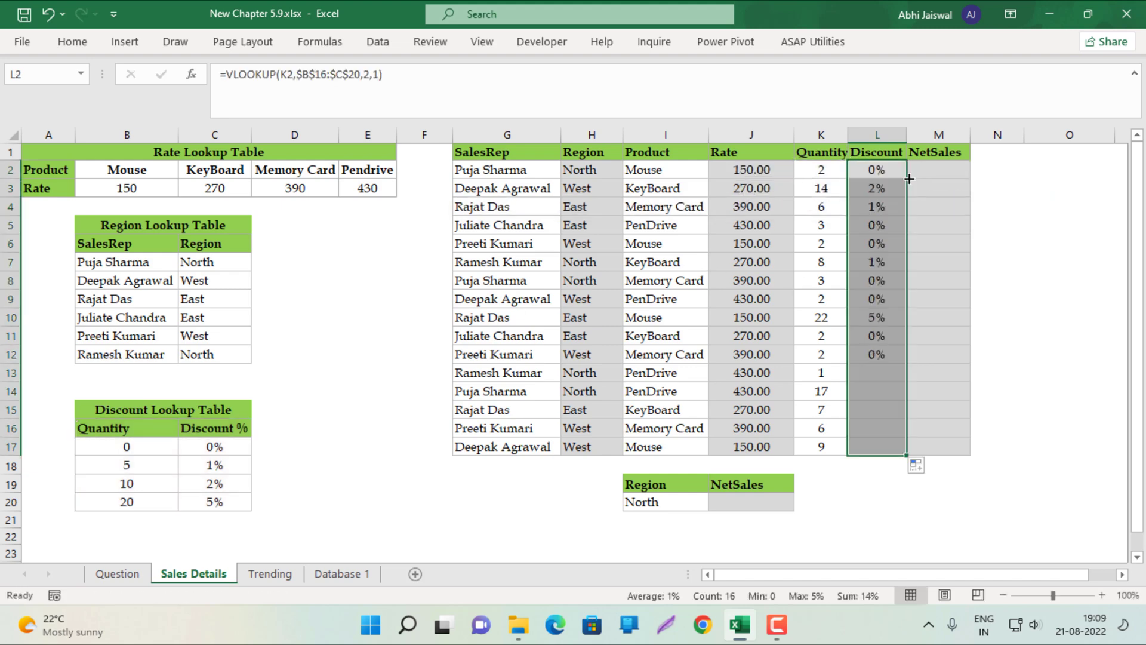
pyautogui.click(929, 178)
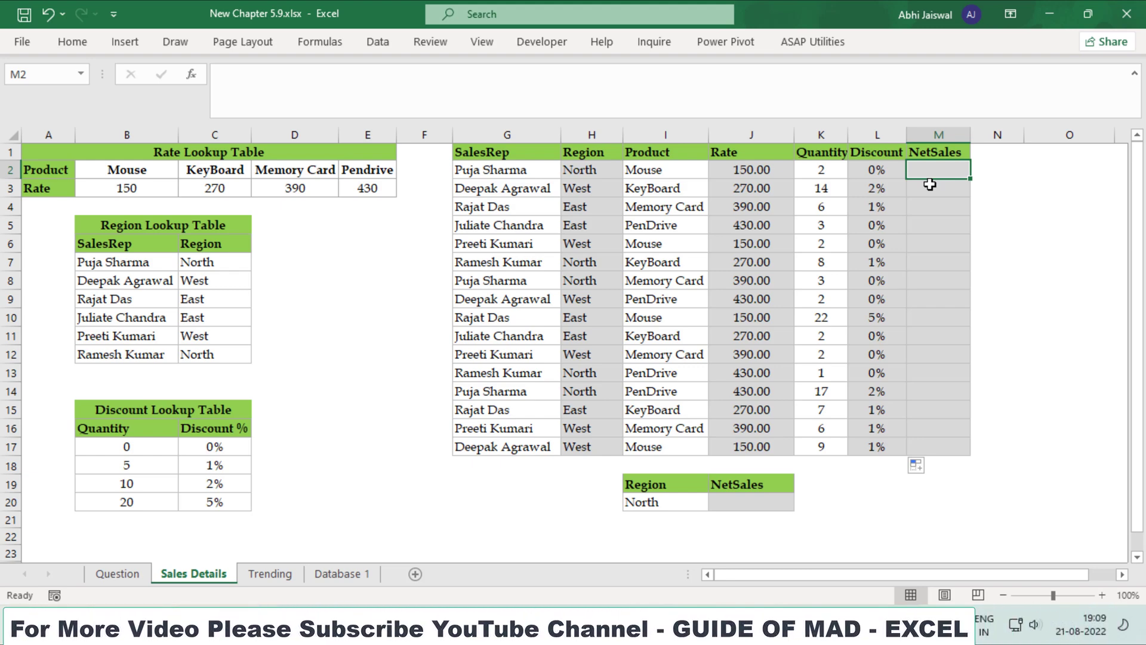
# Enter =(J2*K2)-(J2*K2)*L2 in M2 and fill it down to M17
pyautogui.write('=(')
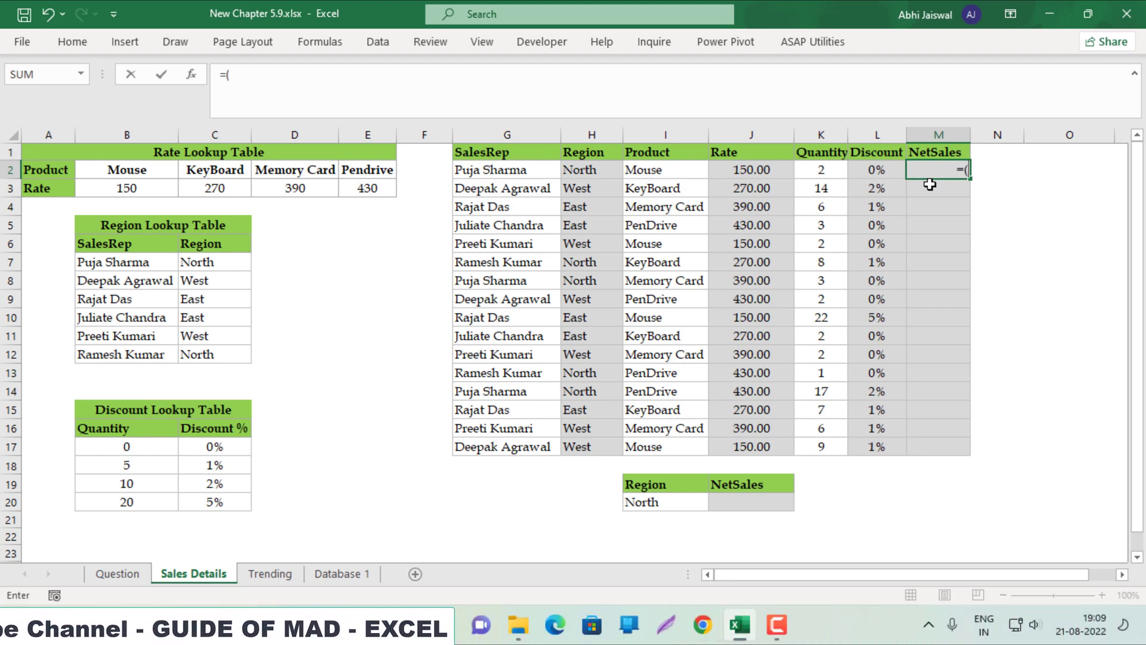
pyautogui.click(775, 169)
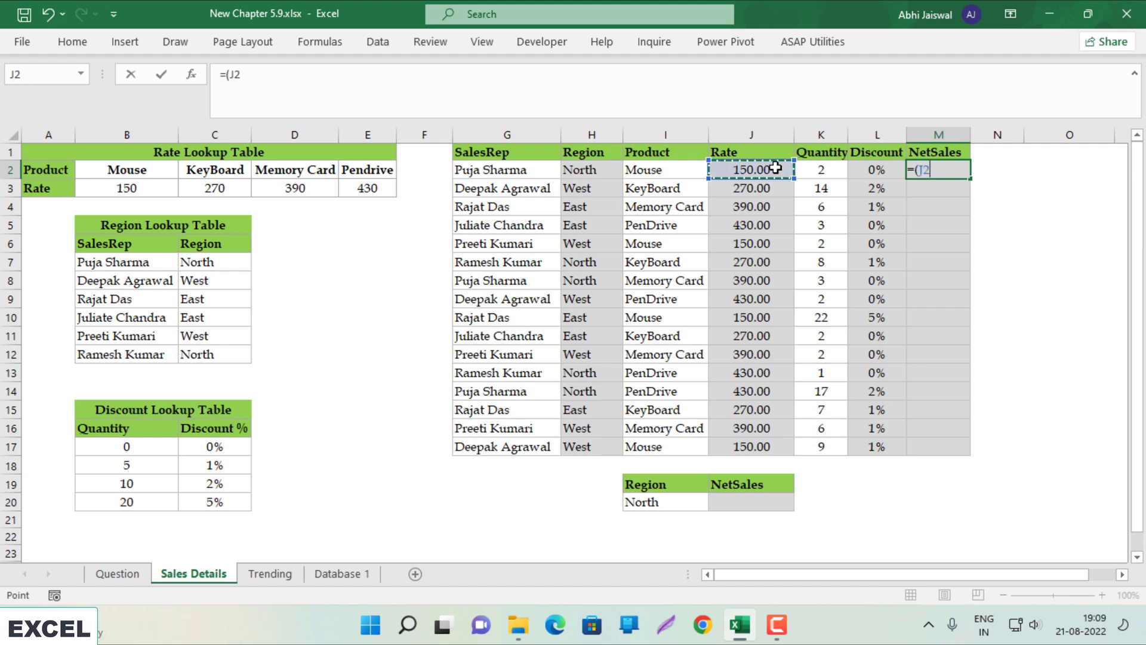
pyautogui.write('*')
pyautogui.press('Left')
pyautogui.press('Left')
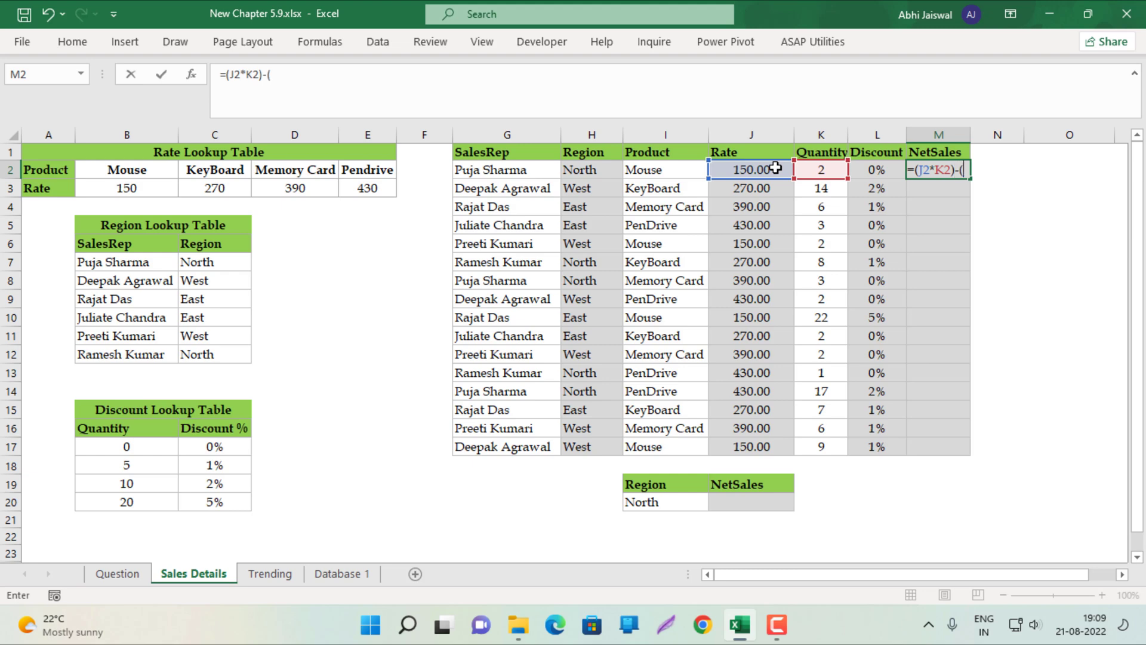
pyautogui.click(775, 168)
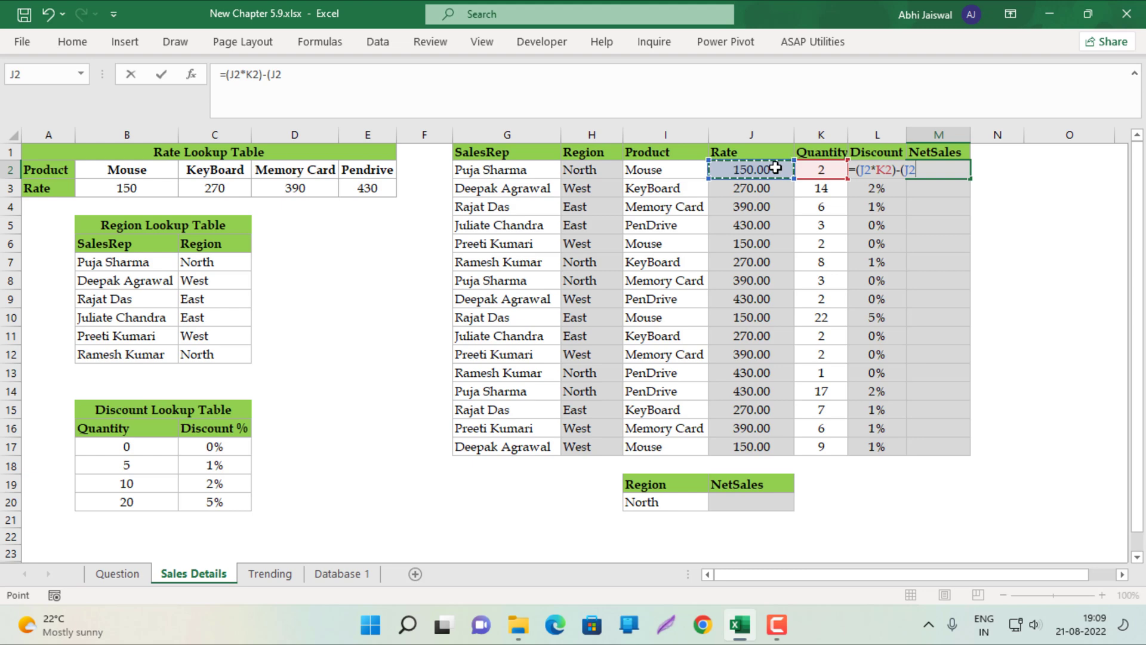
pyautogui.click(817, 169)
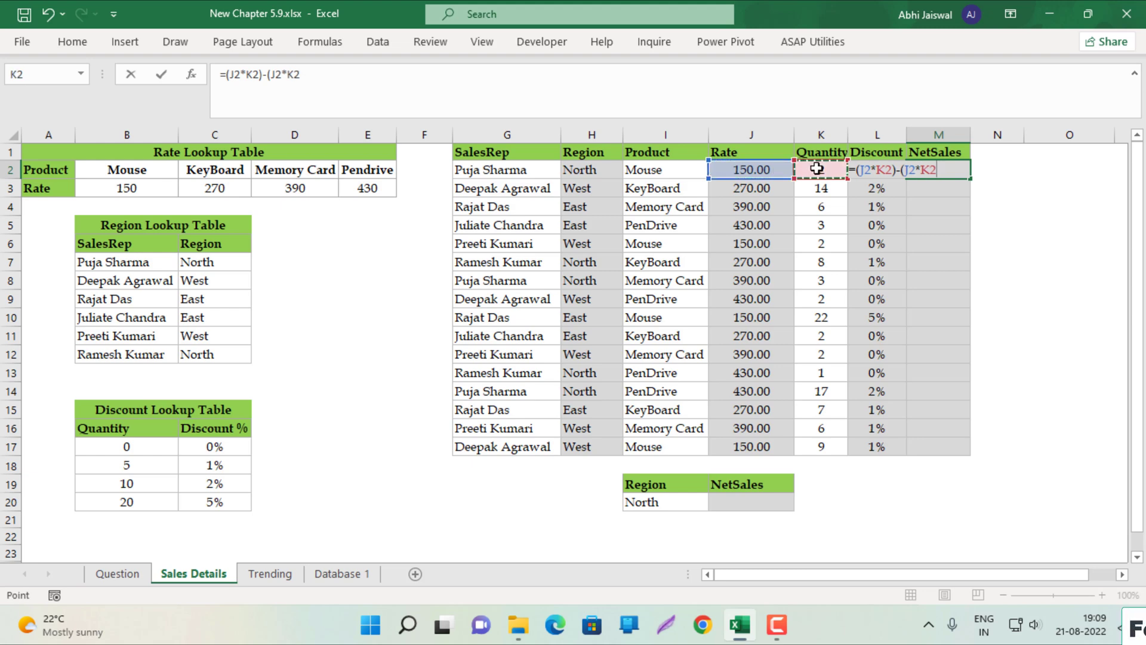
pyautogui.write(')*')
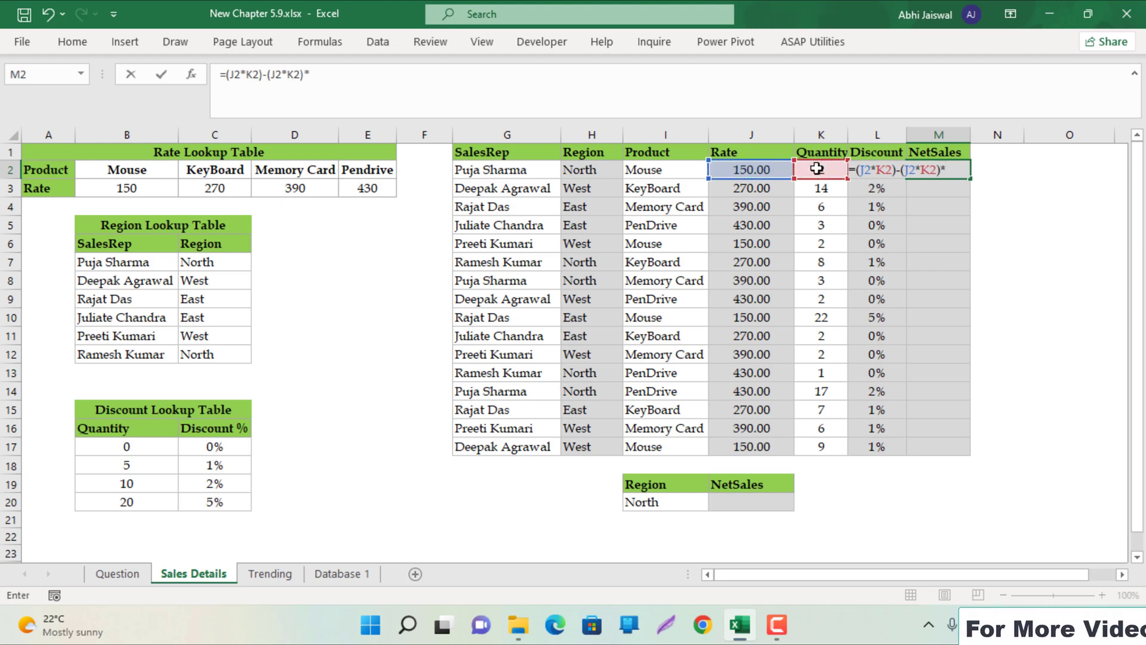
pyautogui.press('Left')
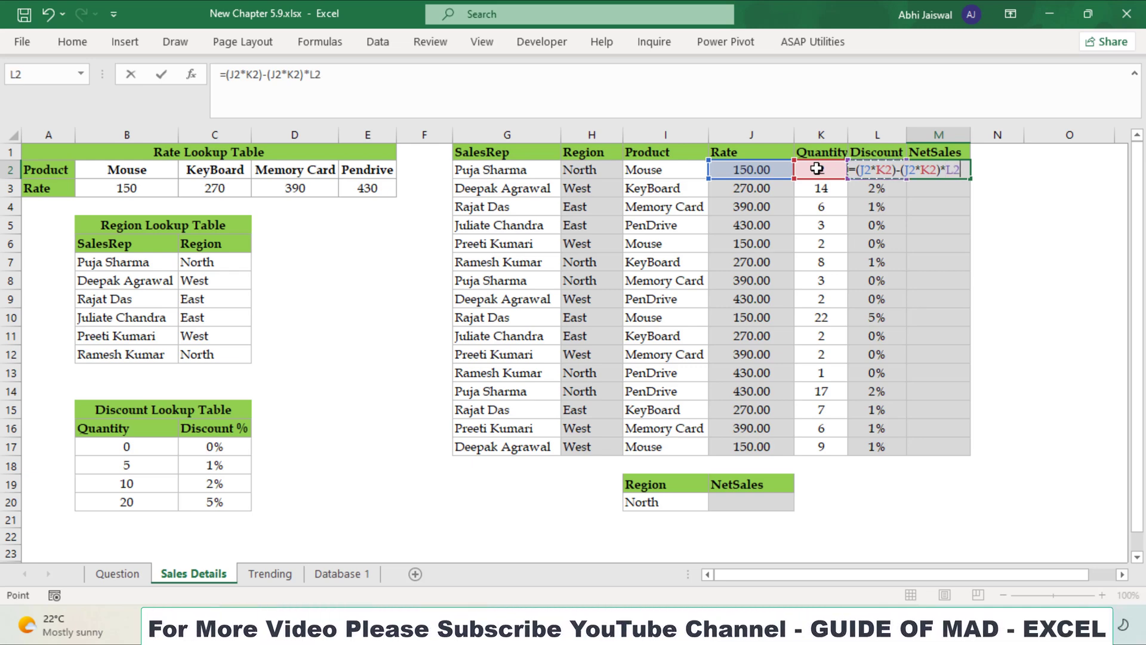
pyautogui.click(897, 172)
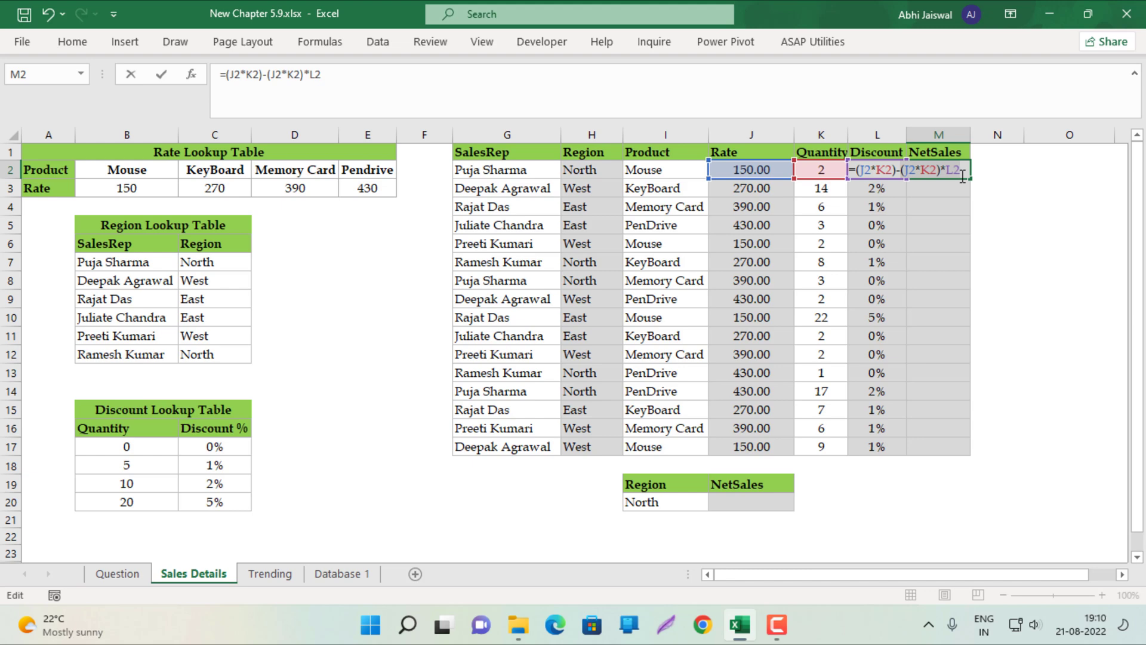
pyautogui.press('Return')
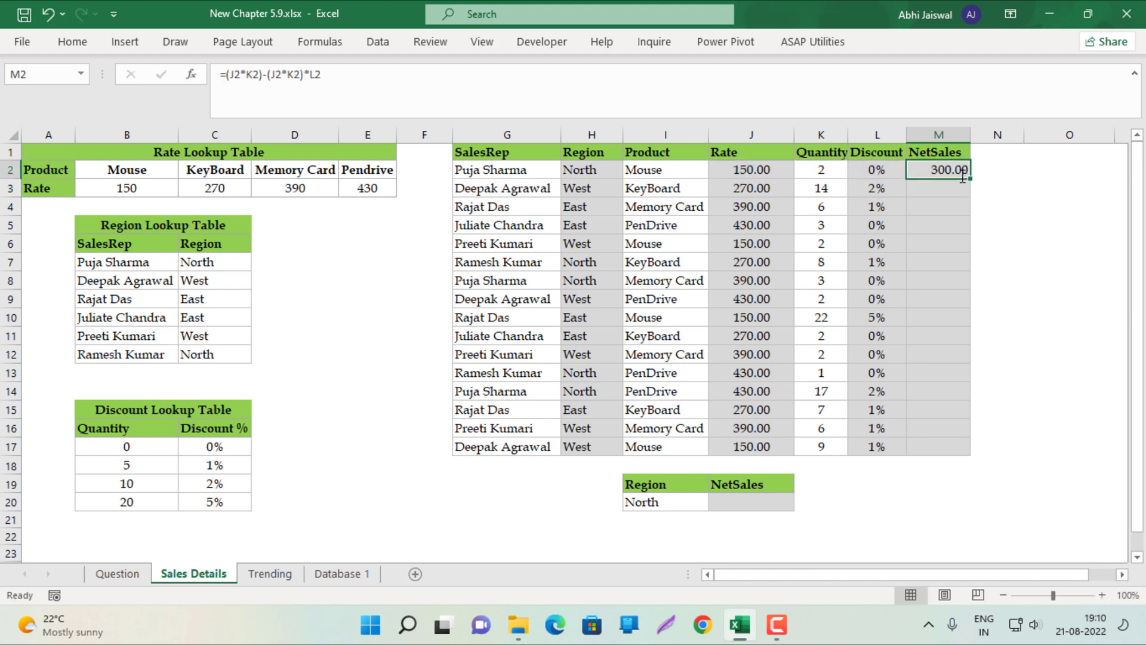
pyautogui.doubleClick(970, 180)
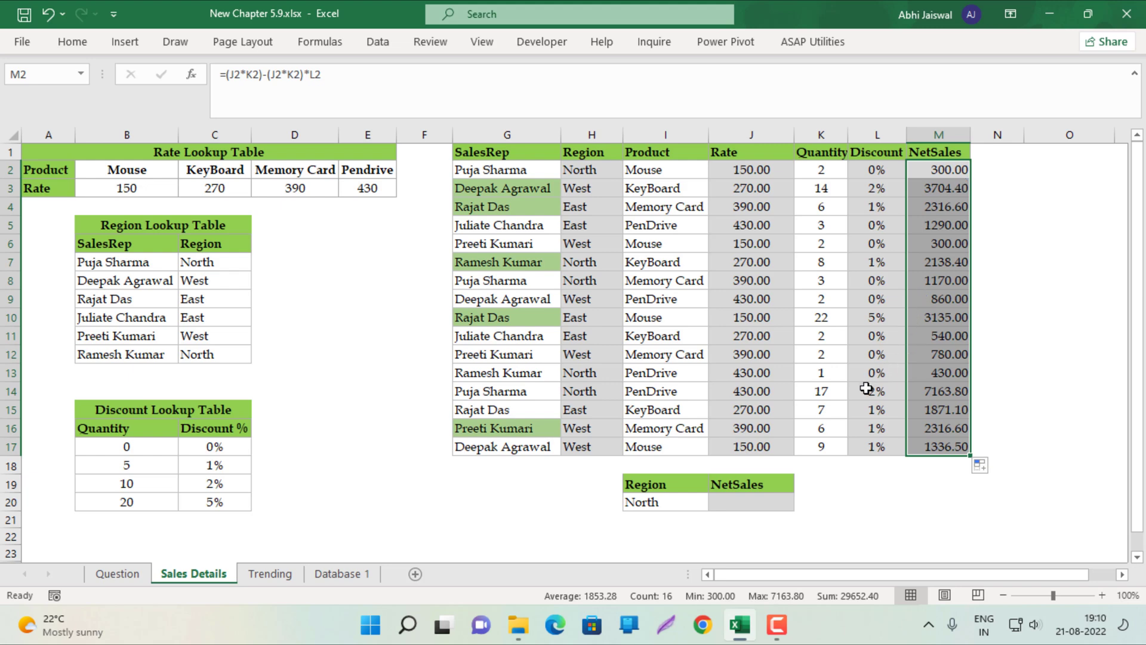
pyautogui.click(731, 506)
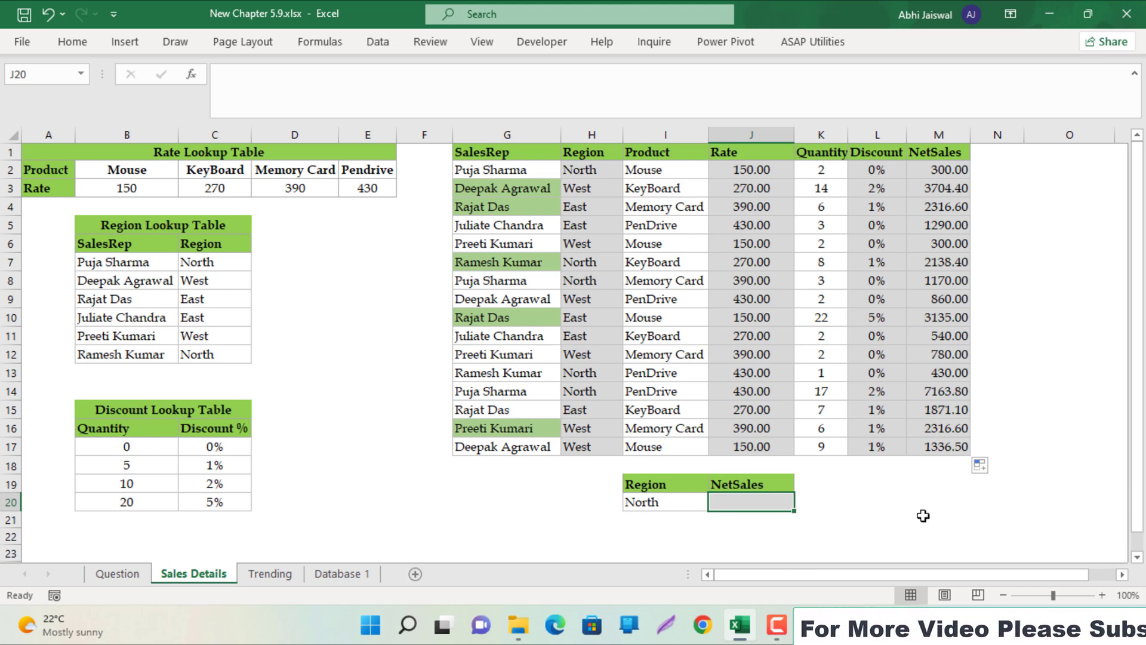
# Enter =SUMIF(H2:H17,I20,M2:M17) in J20 to total North's NetSales as 11202.20
pyautogui.write('=sumif')
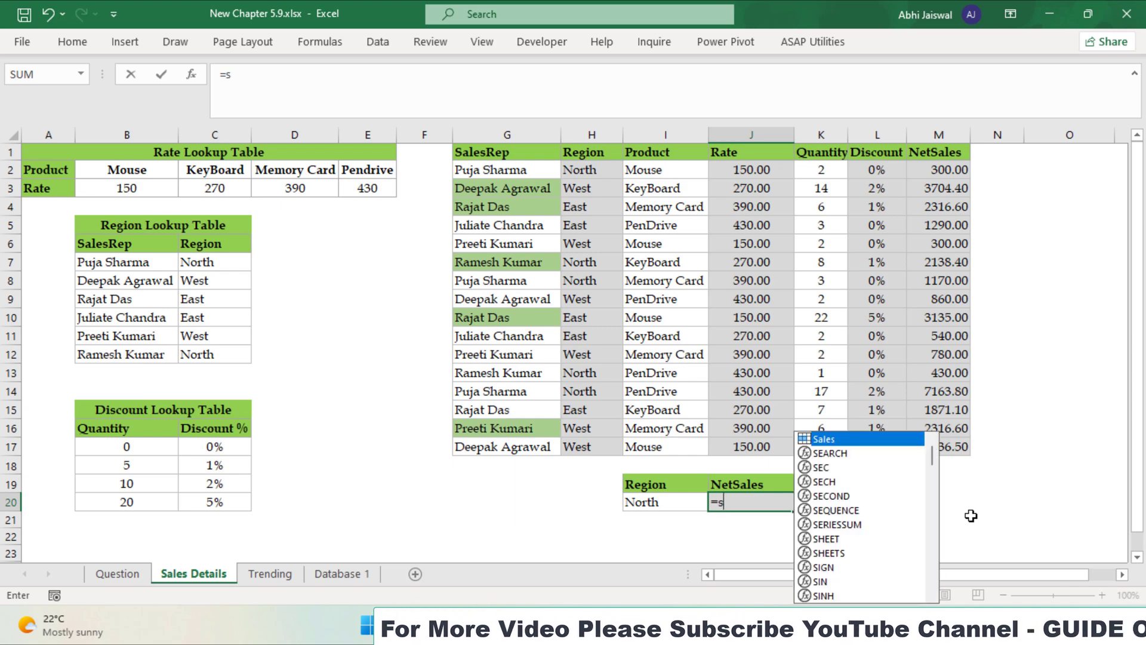
pyautogui.press('Tab')
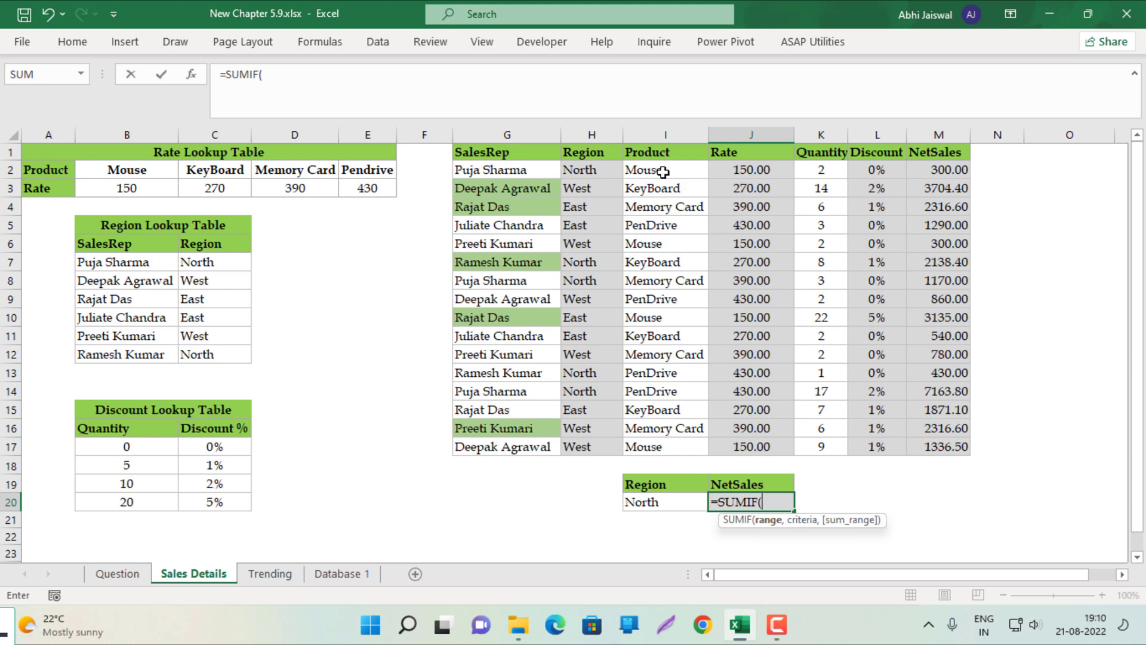
pyautogui.moveTo(591, 174); pyautogui.dragTo(589, 446)
pyautogui.write(',')
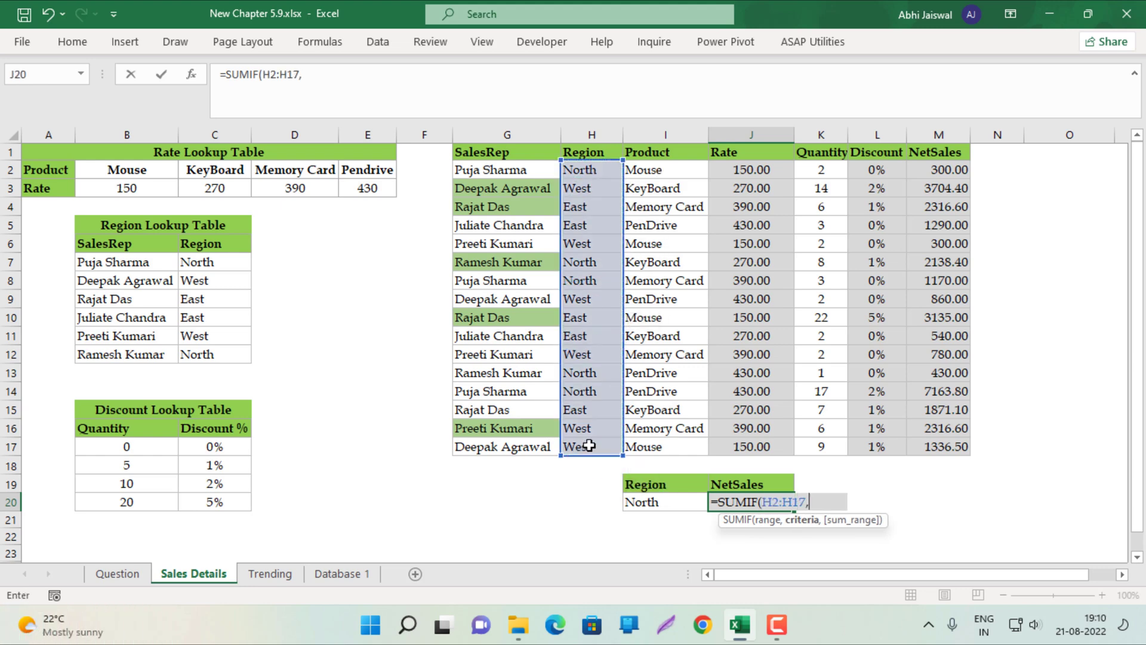
pyautogui.click(672, 504)
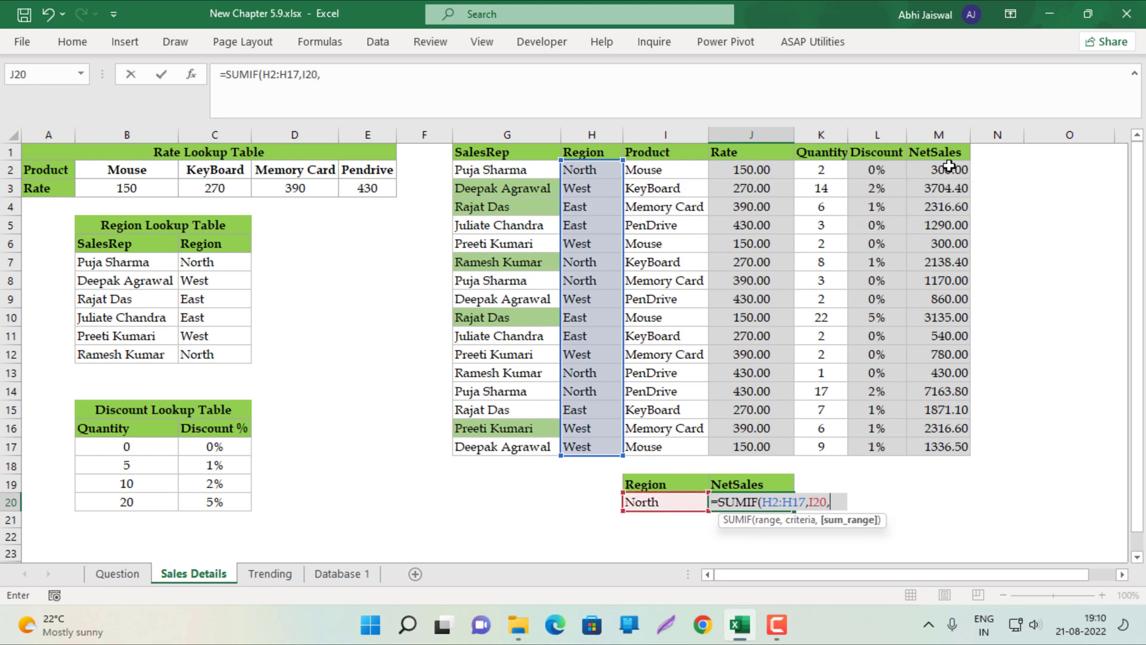
pyautogui.moveTo(949, 165); pyautogui.dragTo(940, 447)
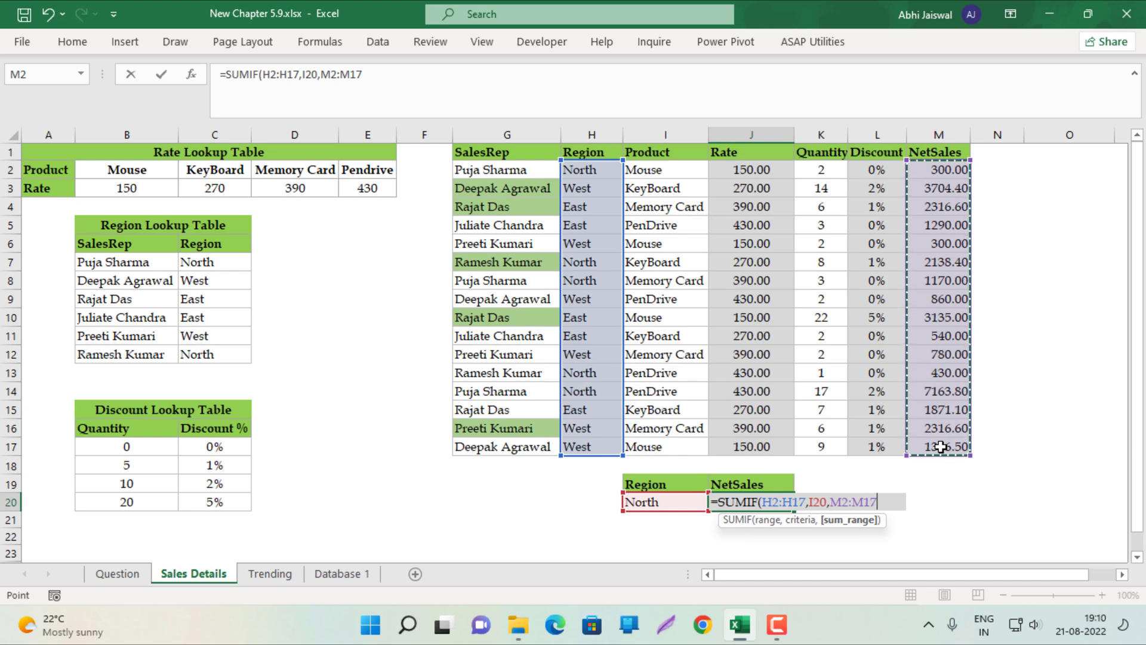
pyautogui.press('Return')
pyautogui.press('Up')
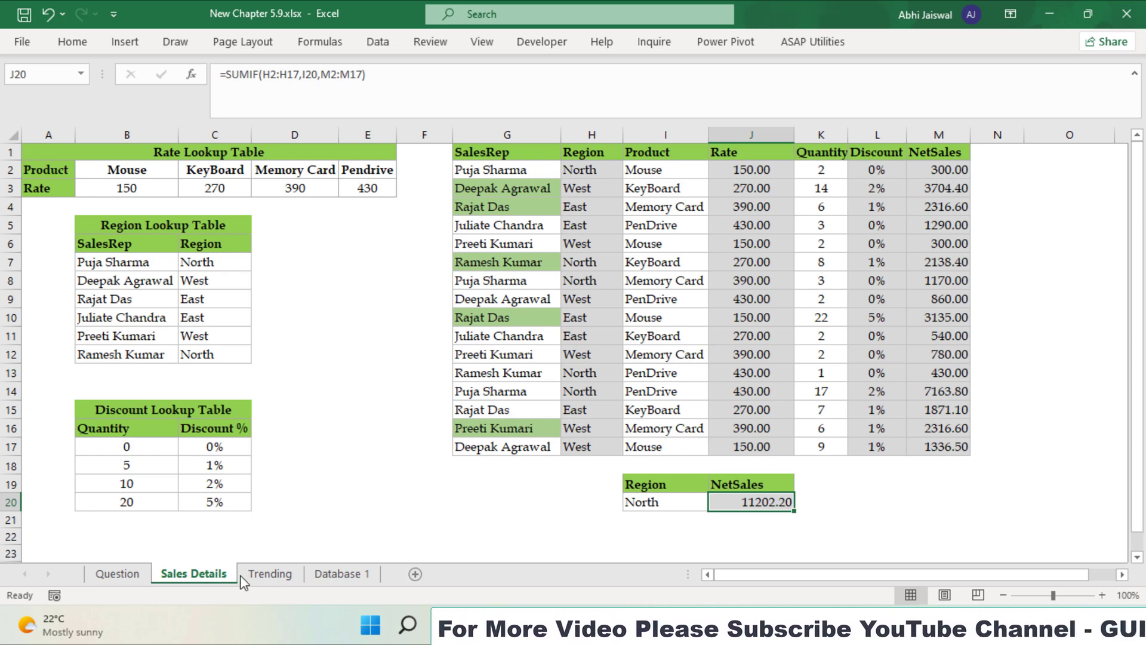
# On Trending, insert line sparklines of the Jan–Apr data C2:F7 into G2:G7
pyautogui.click(266, 573)
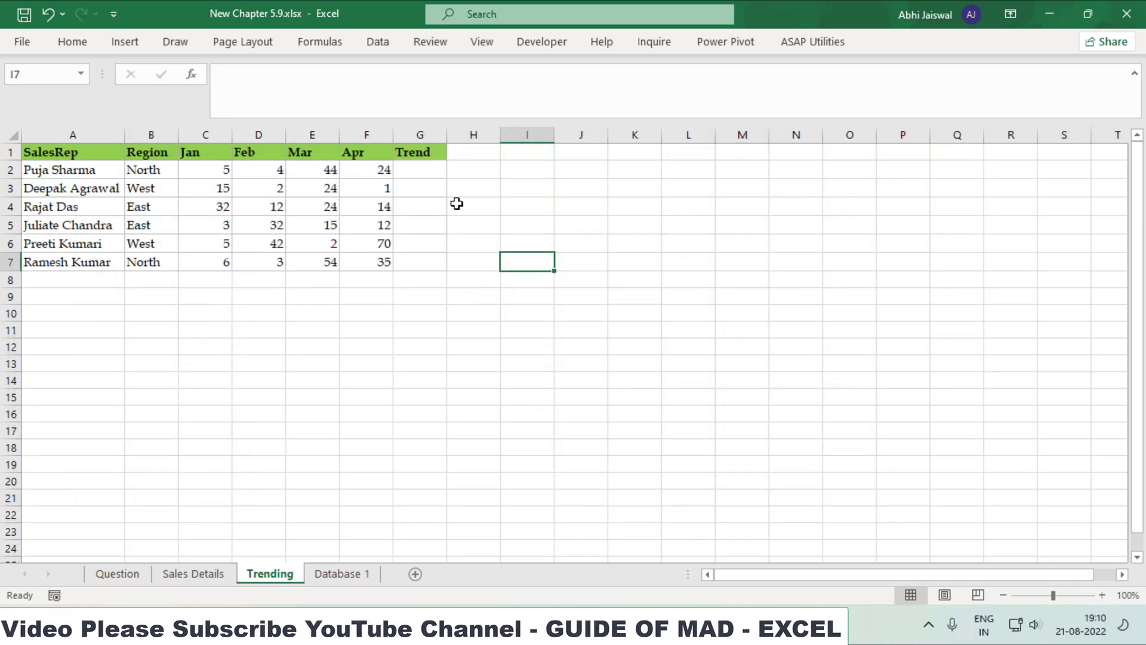
pyautogui.click(428, 172)
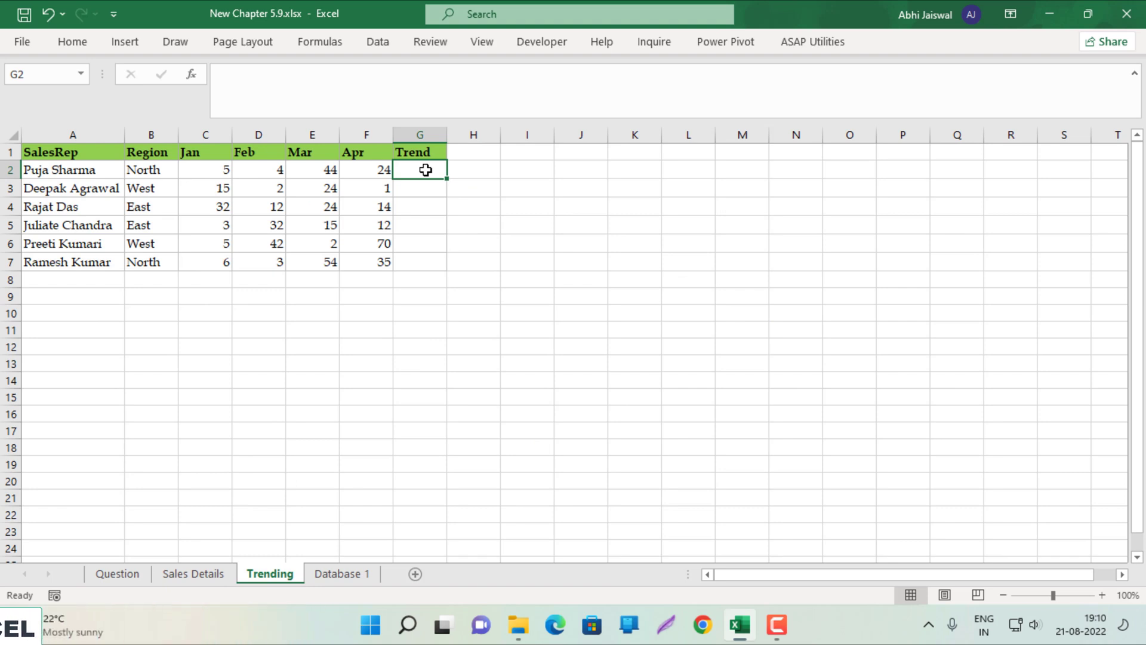
pyautogui.click(126, 43)
pyautogui.click(1133, 127)
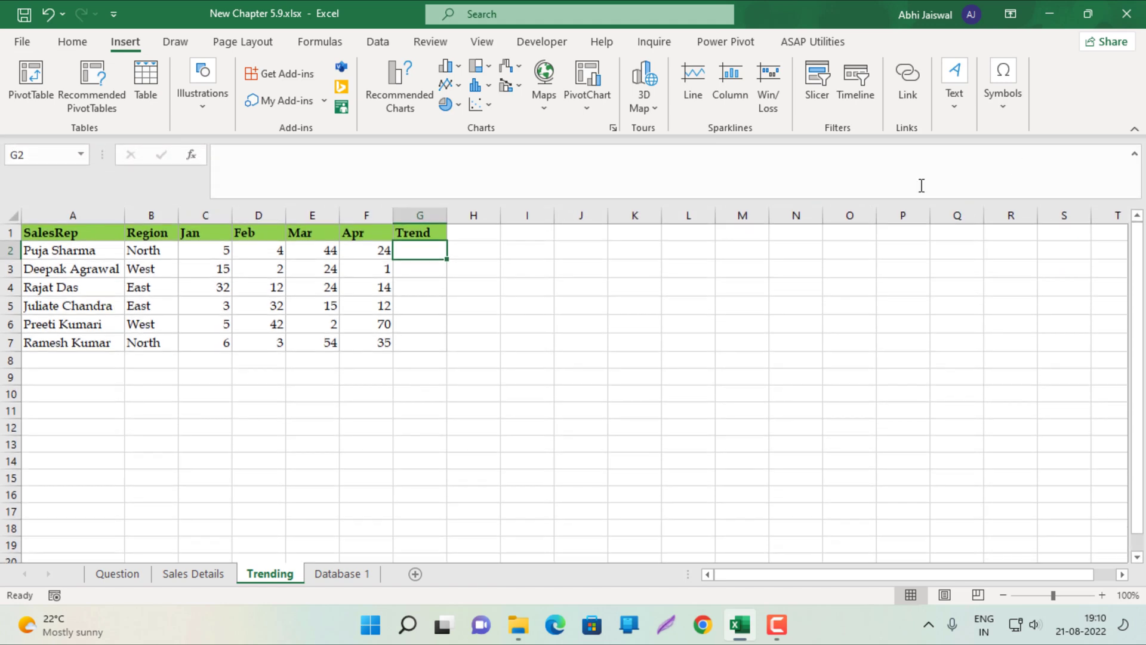
pyautogui.click(703, 88)
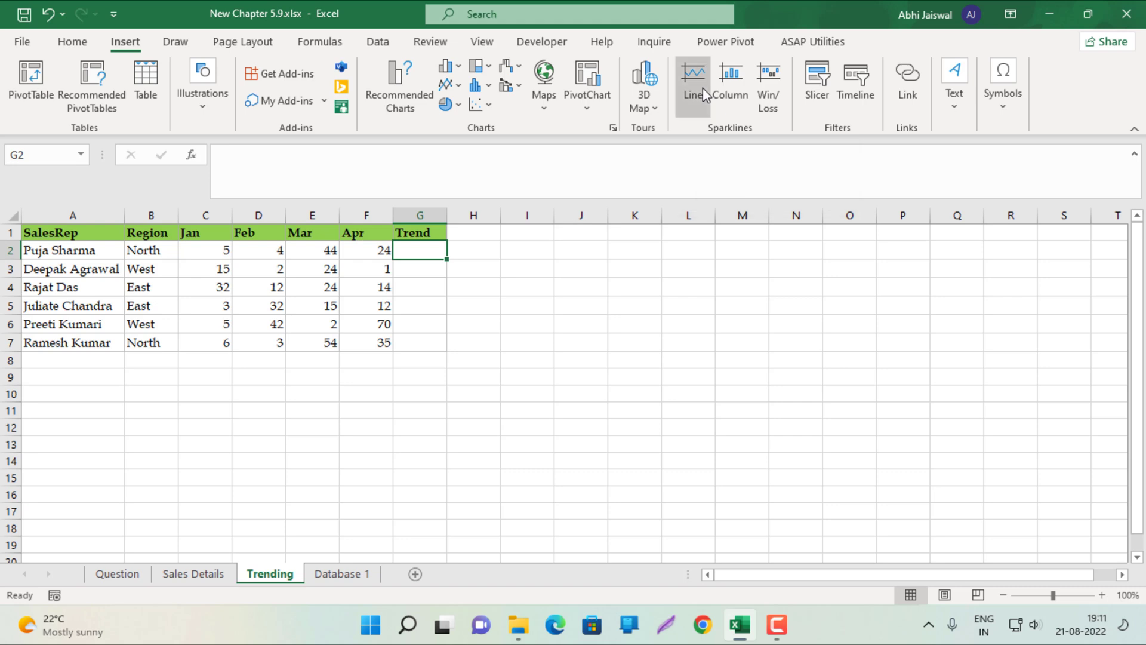
pyautogui.moveTo(129, 114); pyautogui.dragTo(705, 117)
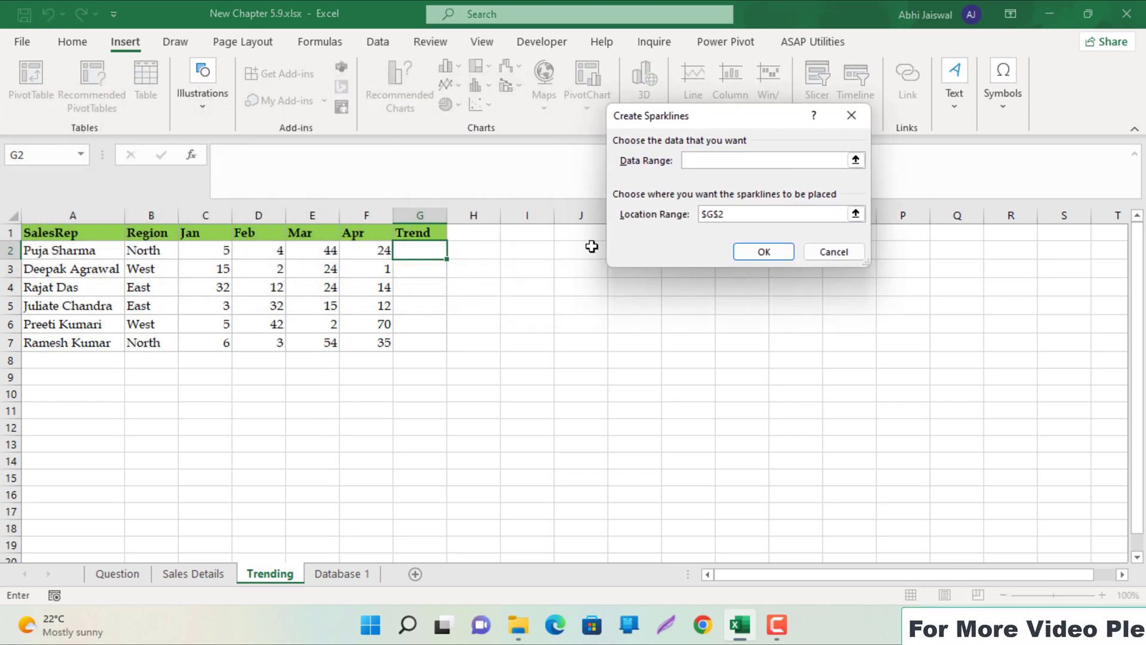
pyautogui.moveTo(197, 250); pyautogui.dragTo(384, 250)
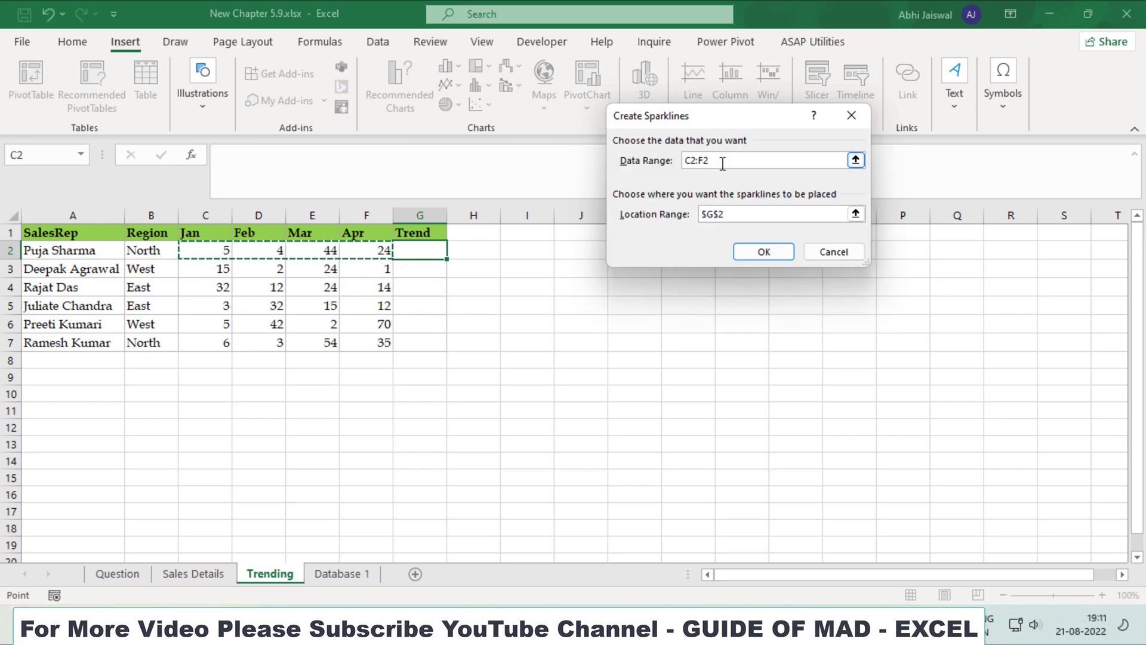
pyautogui.click(764, 252)
pyautogui.moveTo(447, 259); pyautogui.dragTo(448, 352)
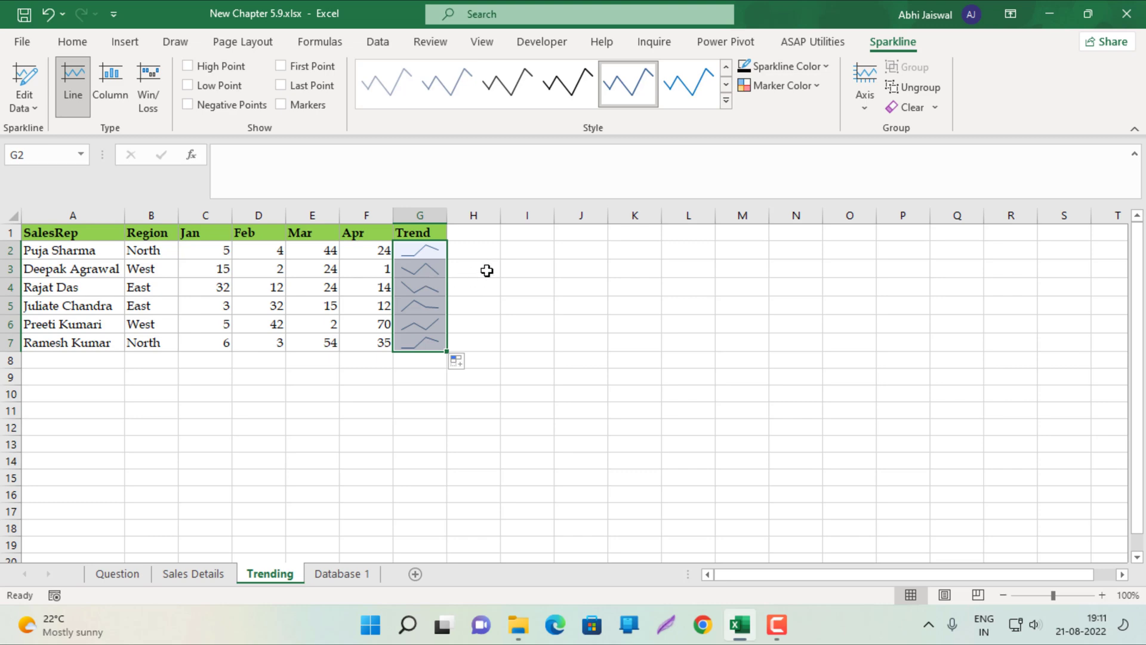
# On Database 1, enter =VLOOKUP(H2,$L$1:$M$6,2,1) in I2 and fill it down Discount/Kg
pyautogui.click(334, 573)
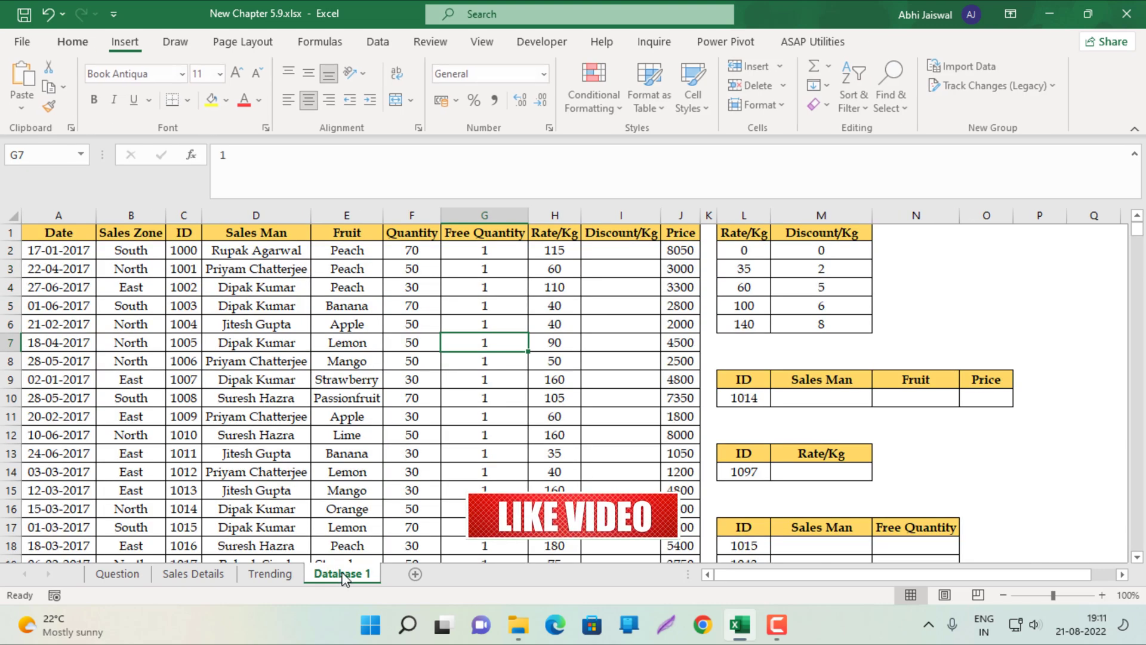
pyautogui.click(622, 252)
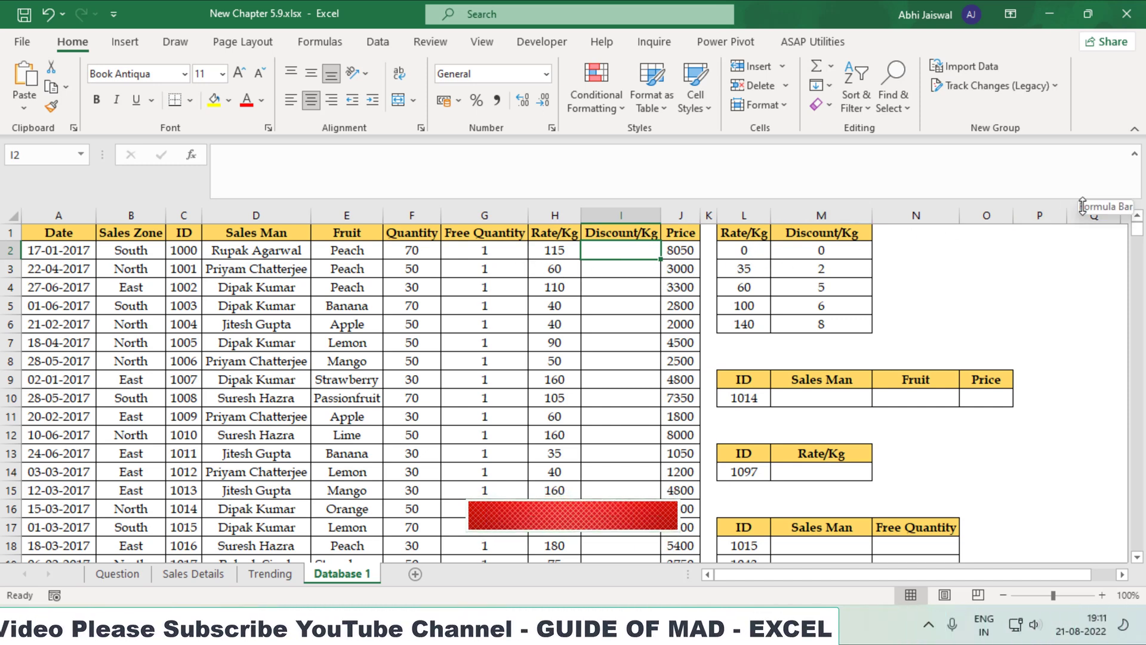
pyautogui.write('=VLOOKUP(')
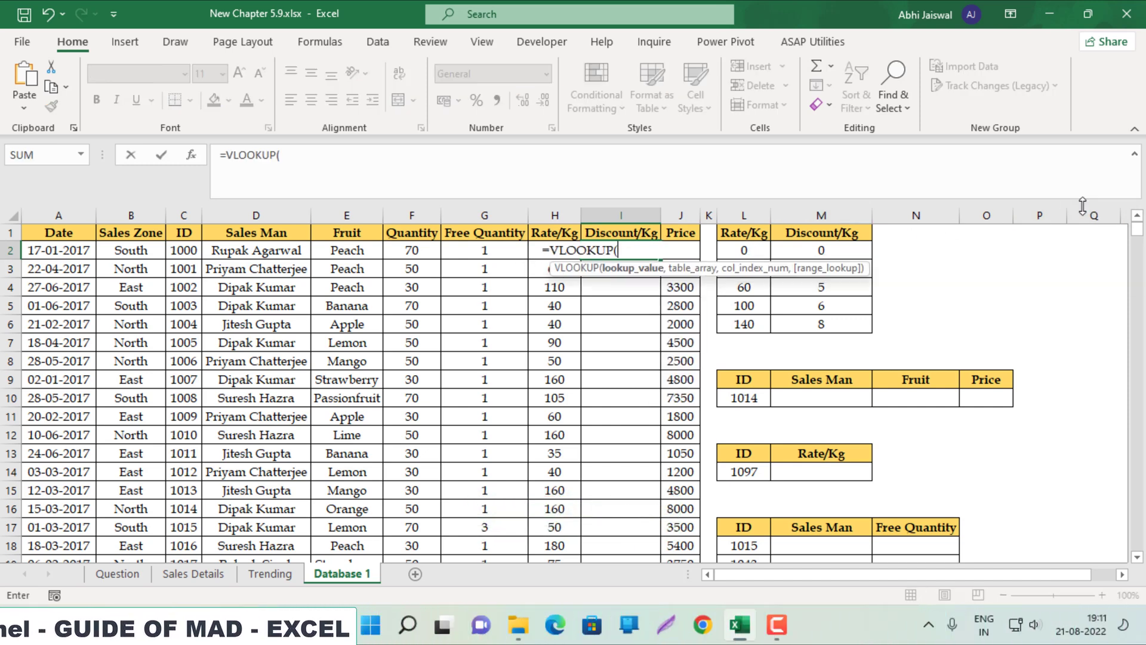
pyautogui.press('Left')
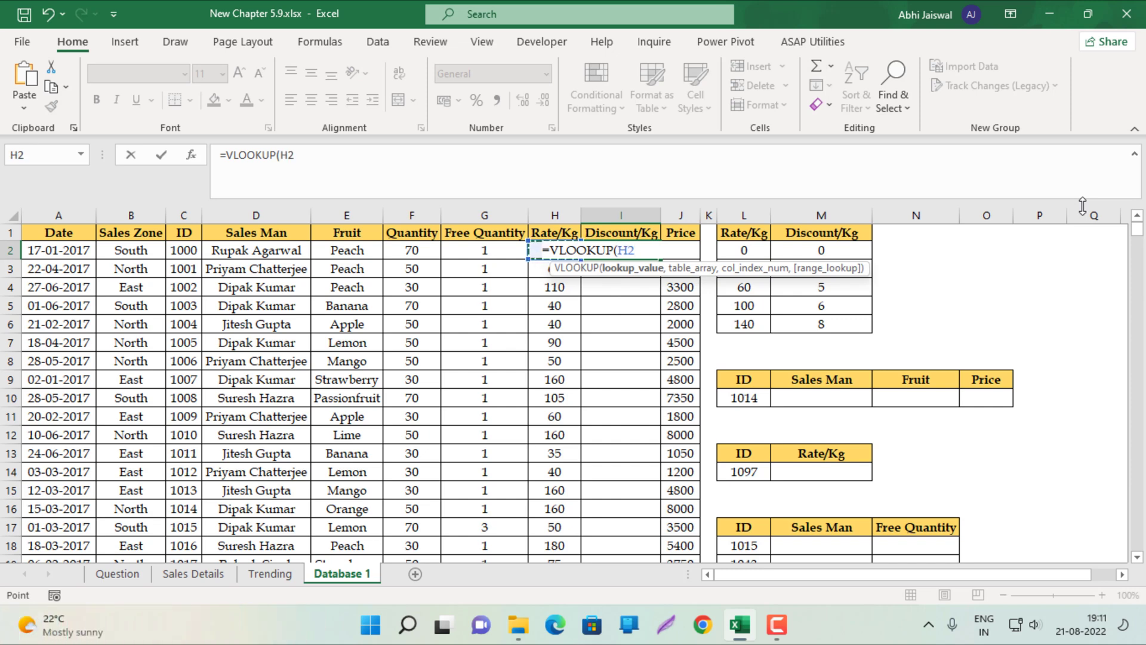
pyautogui.write(',')
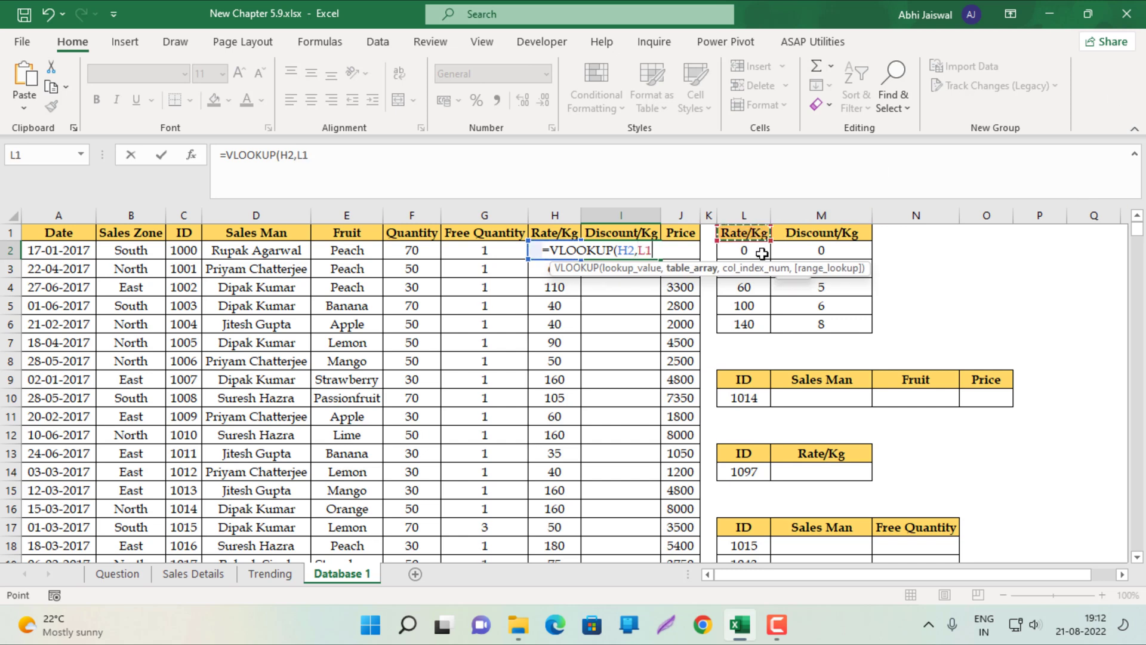
pyautogui.moveTo(762, 254); pyautogui.dragTo(830, 325)
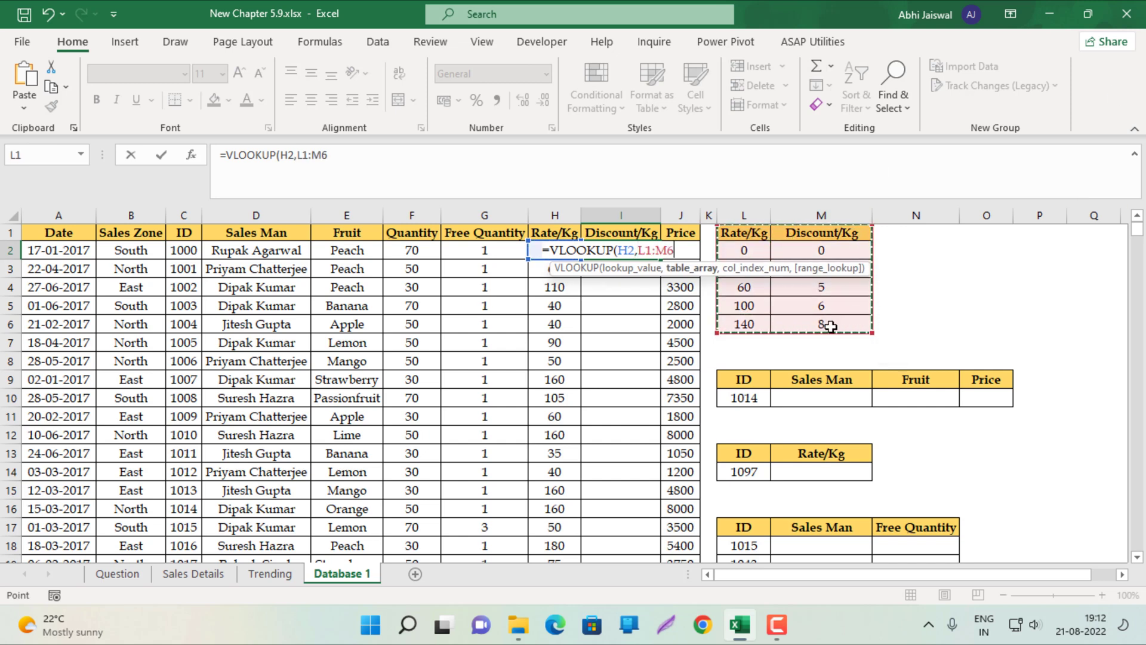
pyautogui.press('F4')
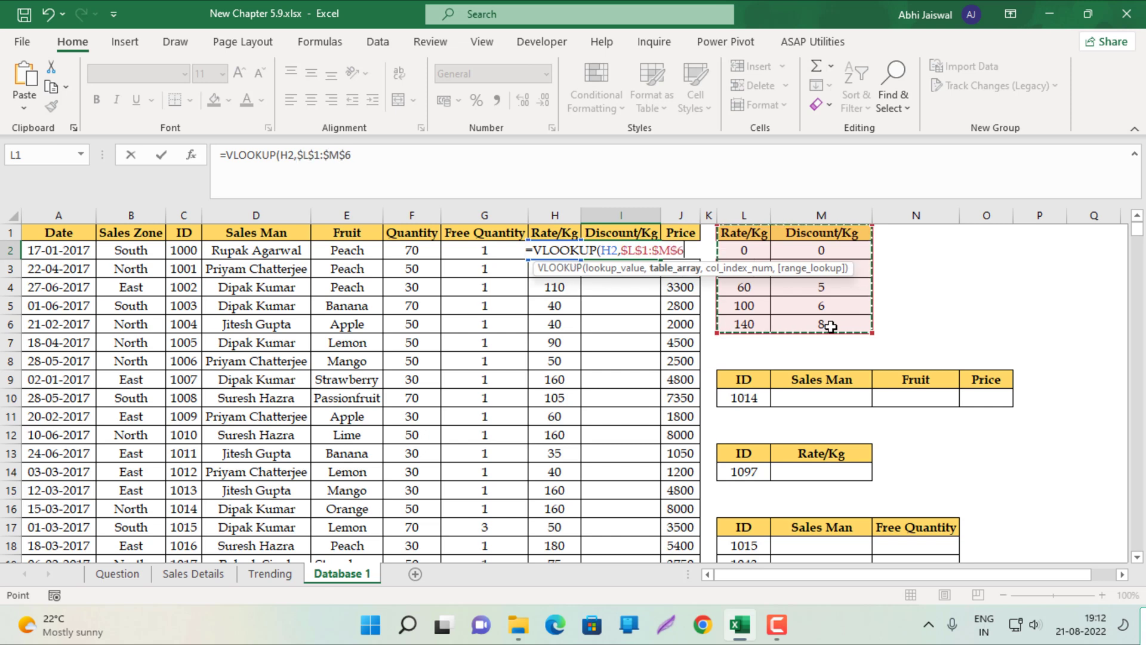
pyautogui.write(',2,1')
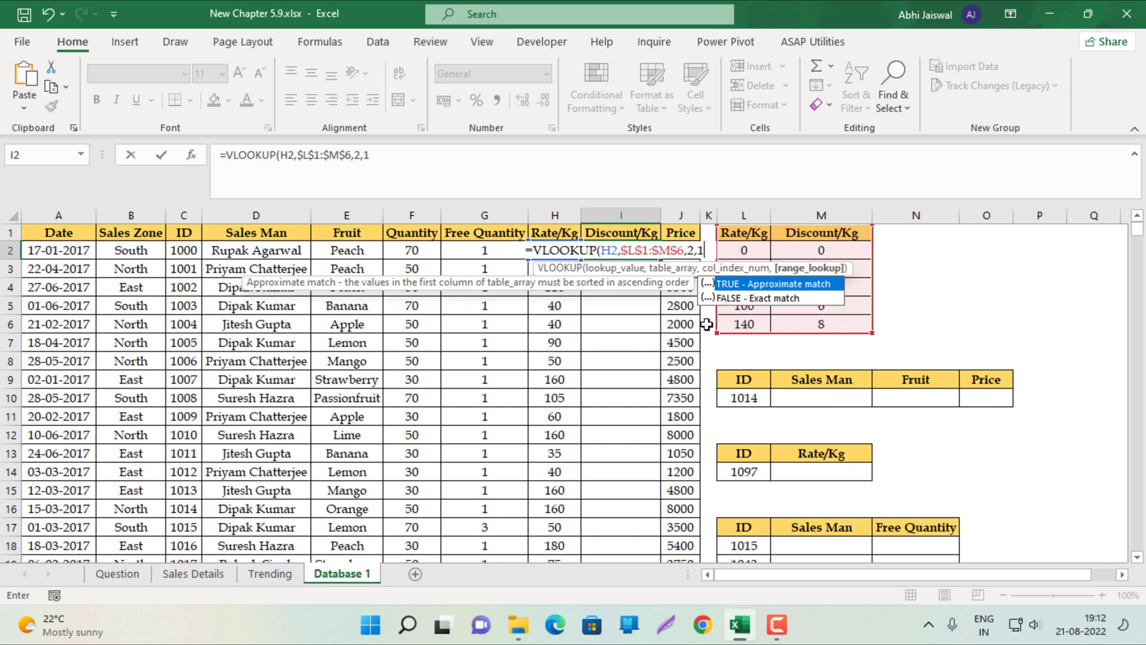
pyautogui.press('Return')
pyautogui.press('Up')
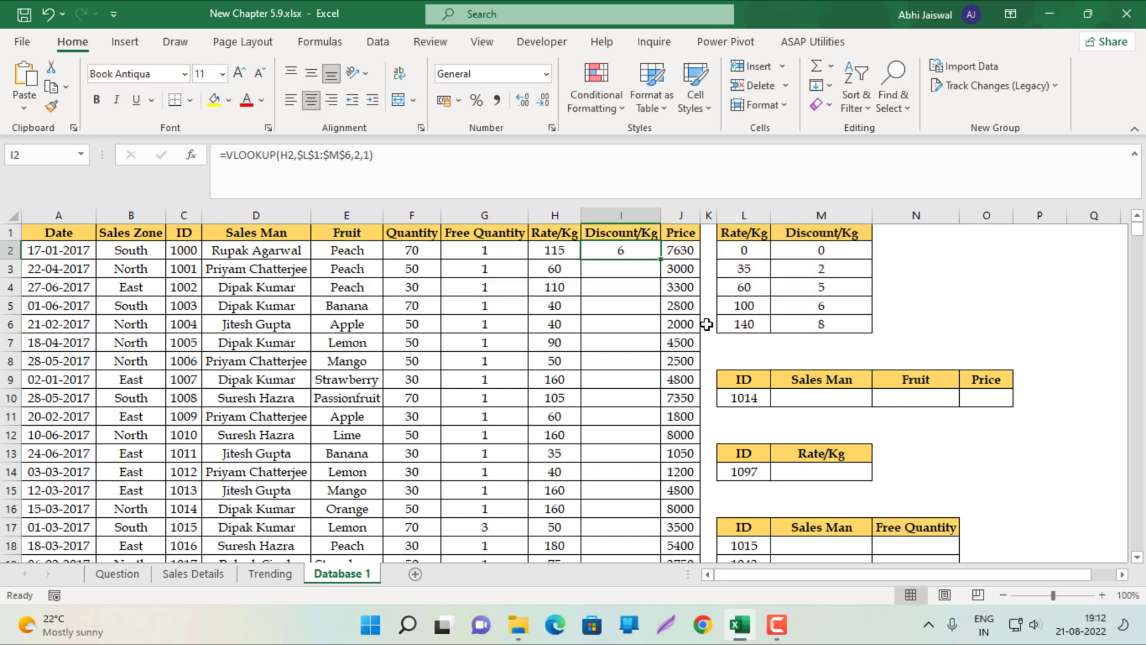
pyautogui.doubleClick(662, 259)
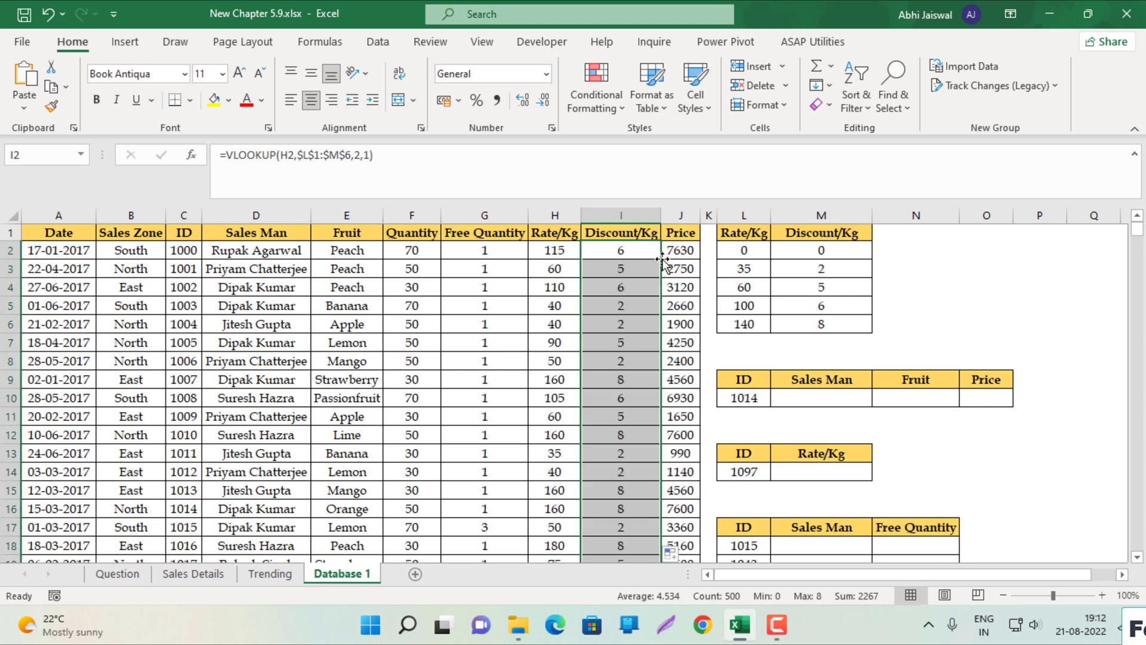
pyautogui.click(801, 404)
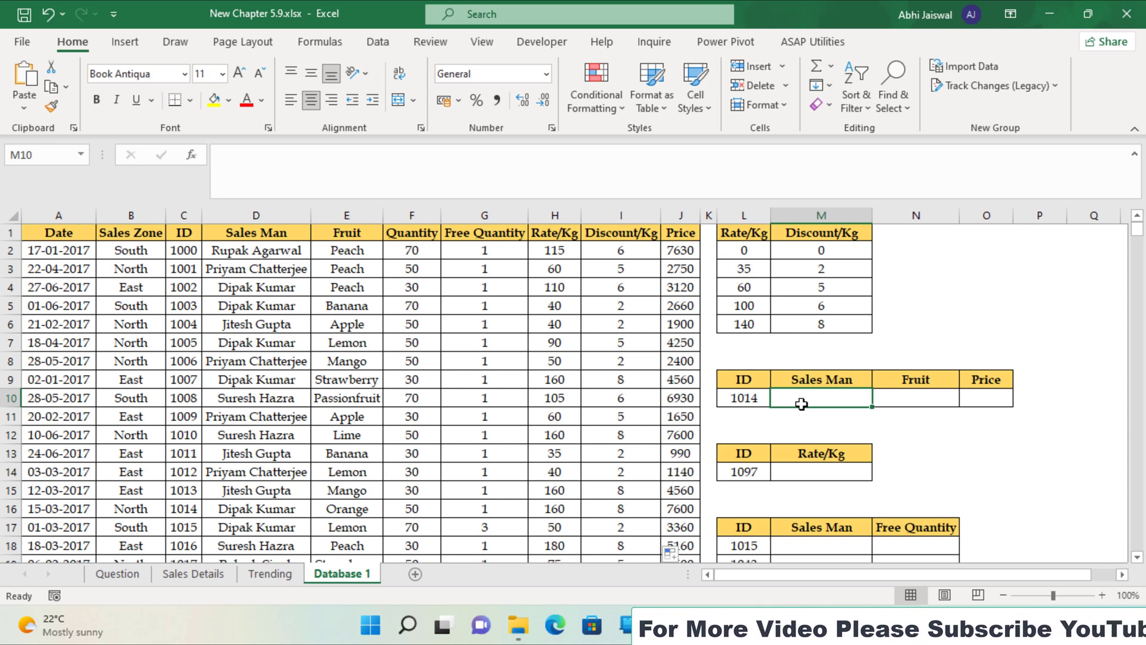
# Enter =VLOOKUP(L10,C1:J501,2,0) in M10 to return the sales man's name for ID 1014
pyautogui.write('=vl')
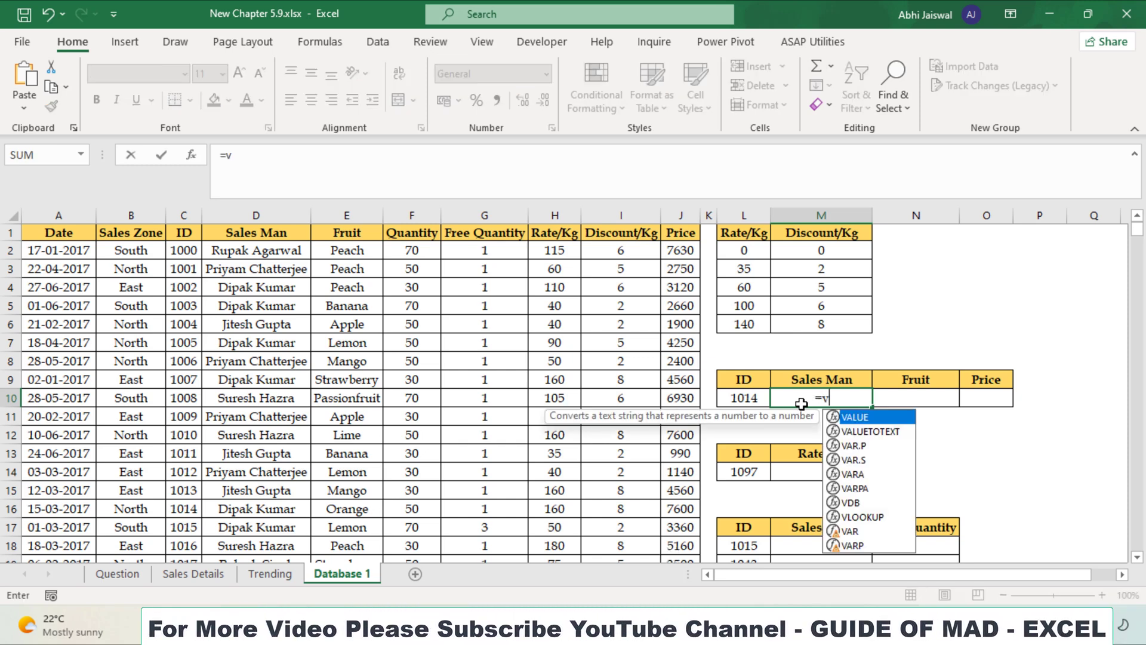
pyautogui.press('Tab')
pyautogui.press('Left')
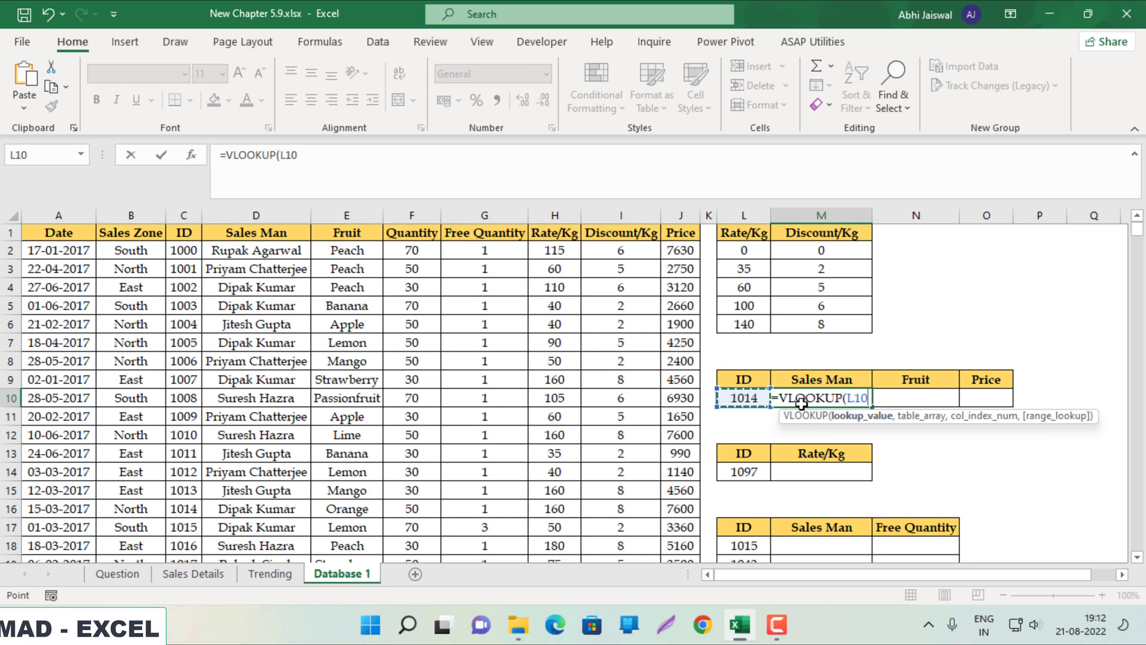
pyautogui.write(',')
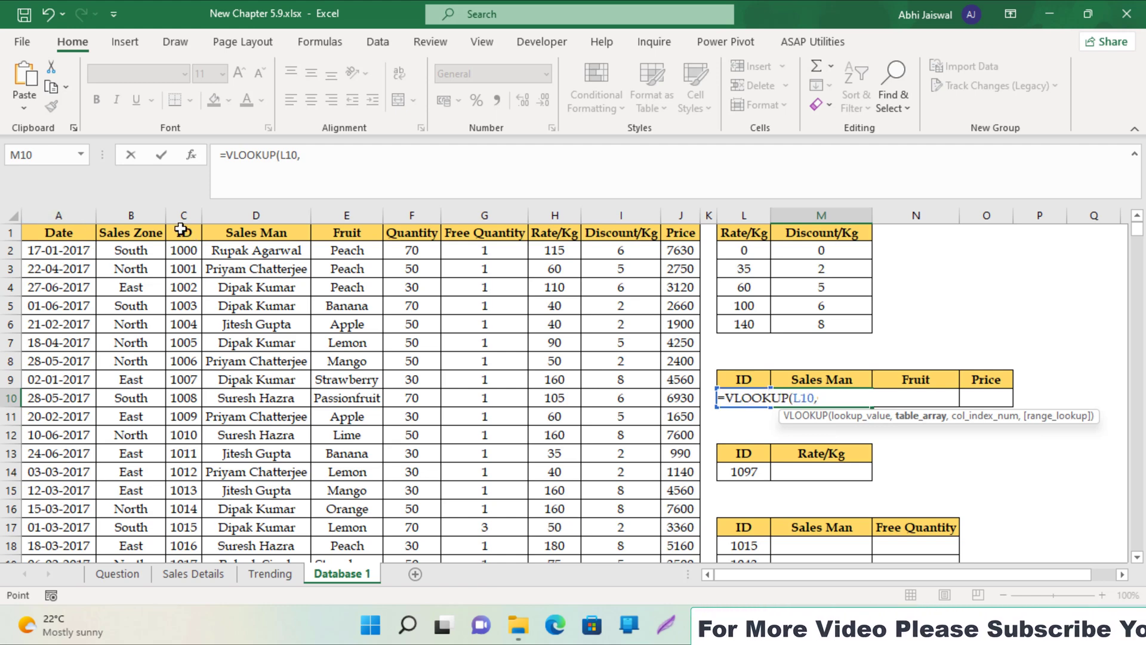
pyautogui.click(181, 230)
pyautogui.hotkey('ctrl', 'shift', 'Right')
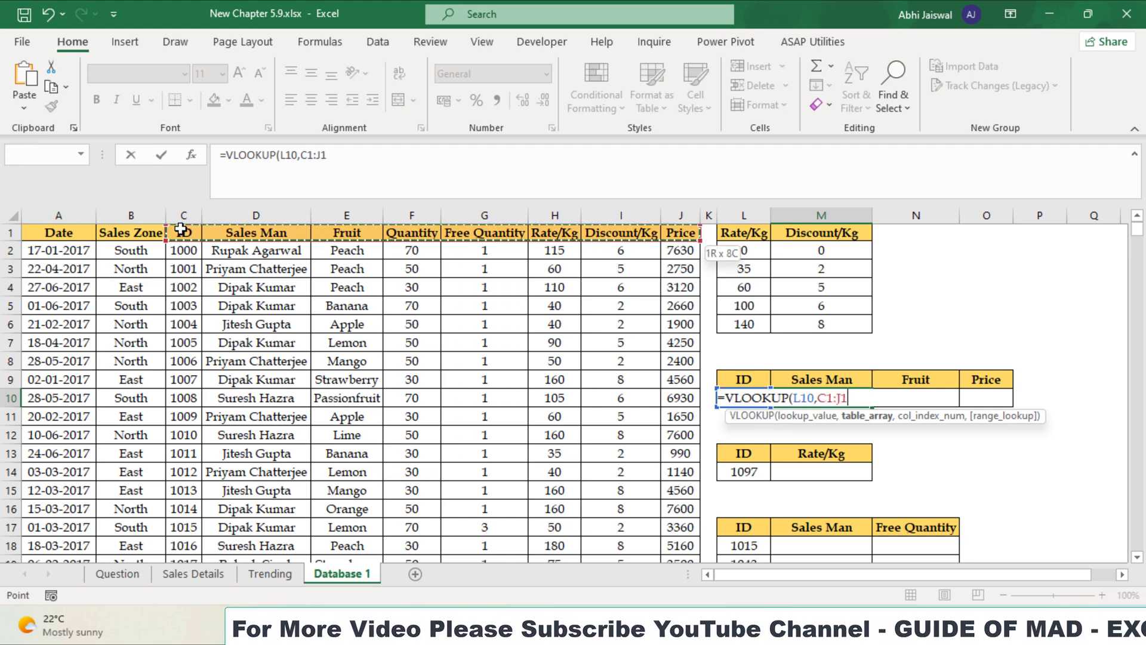
pyautogui.hotkey('ctrl', 'shift', 'Down')
pyautogui.hotkey('ctrl', 'BackSpace')
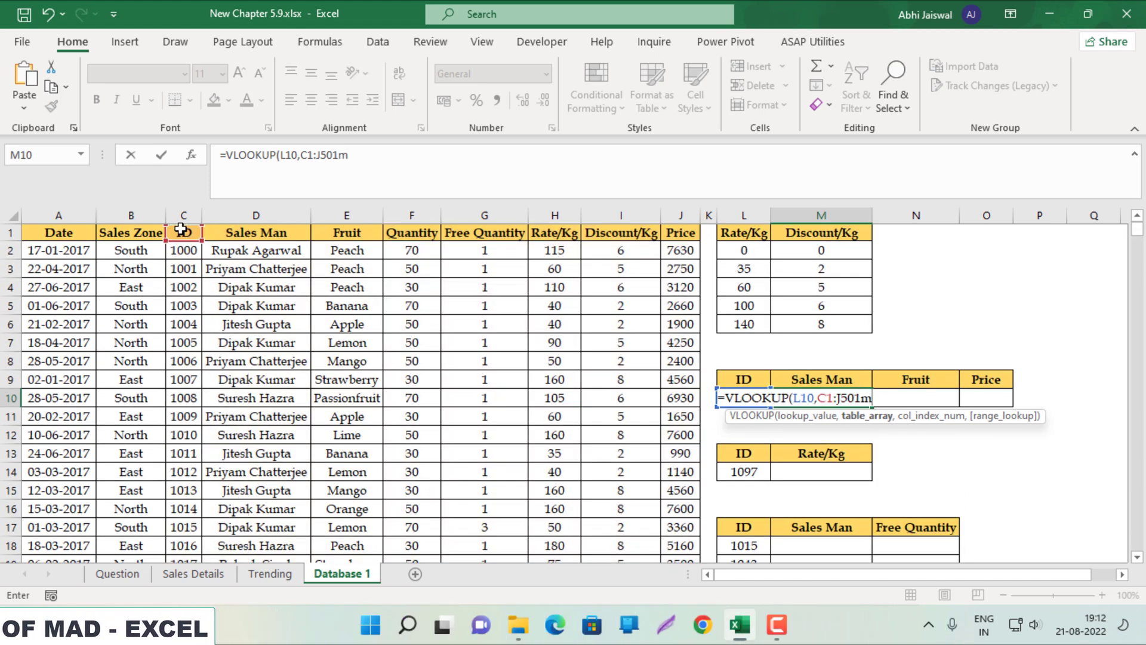
pyautogui.write(',')
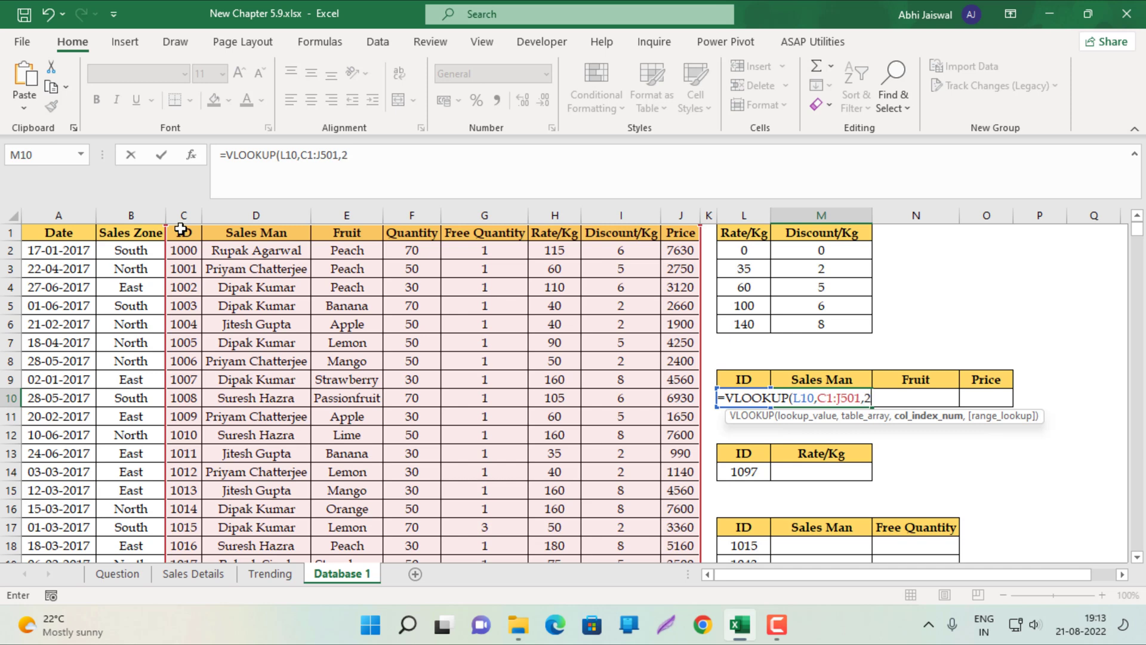
pyautogui.write('2,')
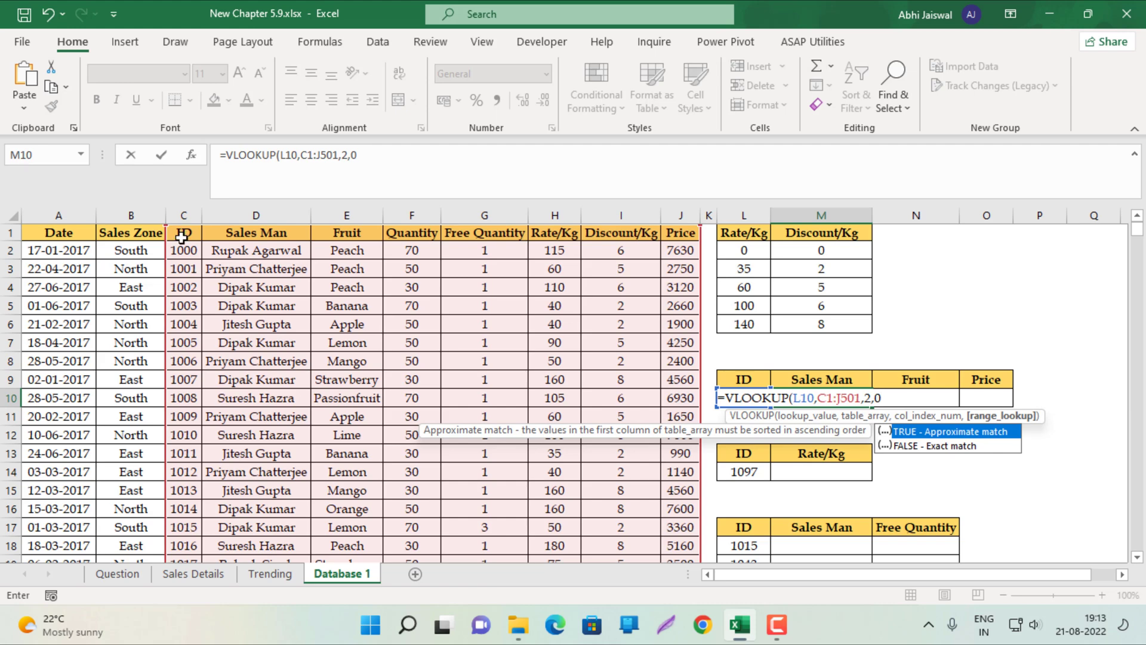
pyautogui.write('0')
pyautogui.hotkey('ctrl', 'Return')
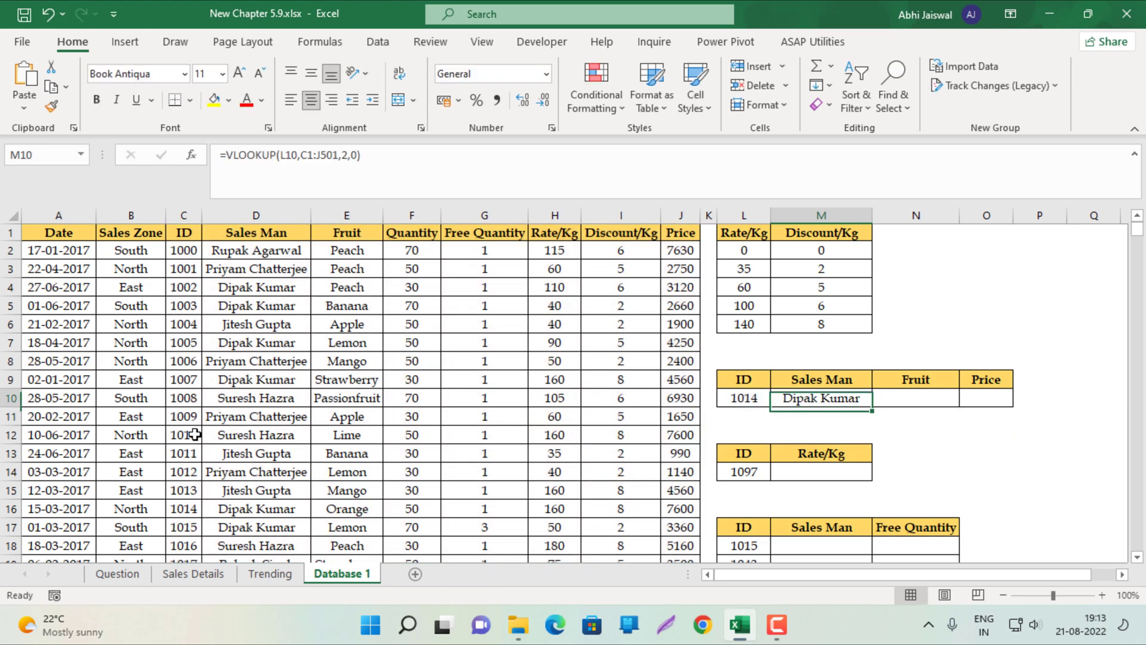
pyautogui.press('F2')
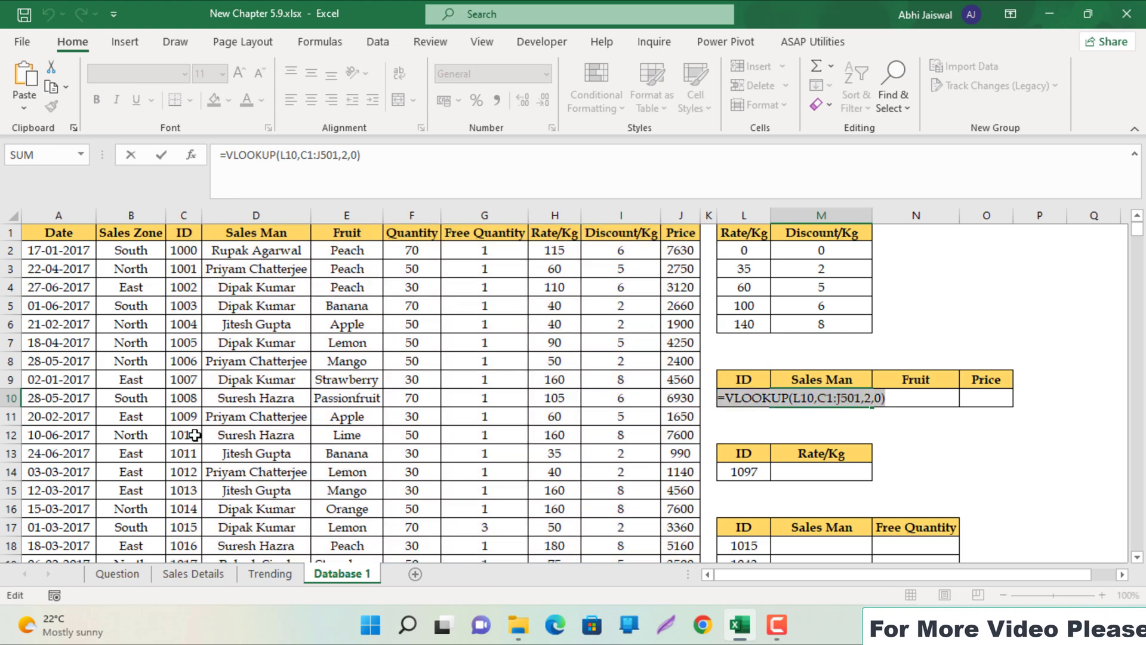
pyautogui.press('Escape')
# Paste the lookup into N10 with column index 3 so Fruit shows Orange
pyautogui.click(919, 401)
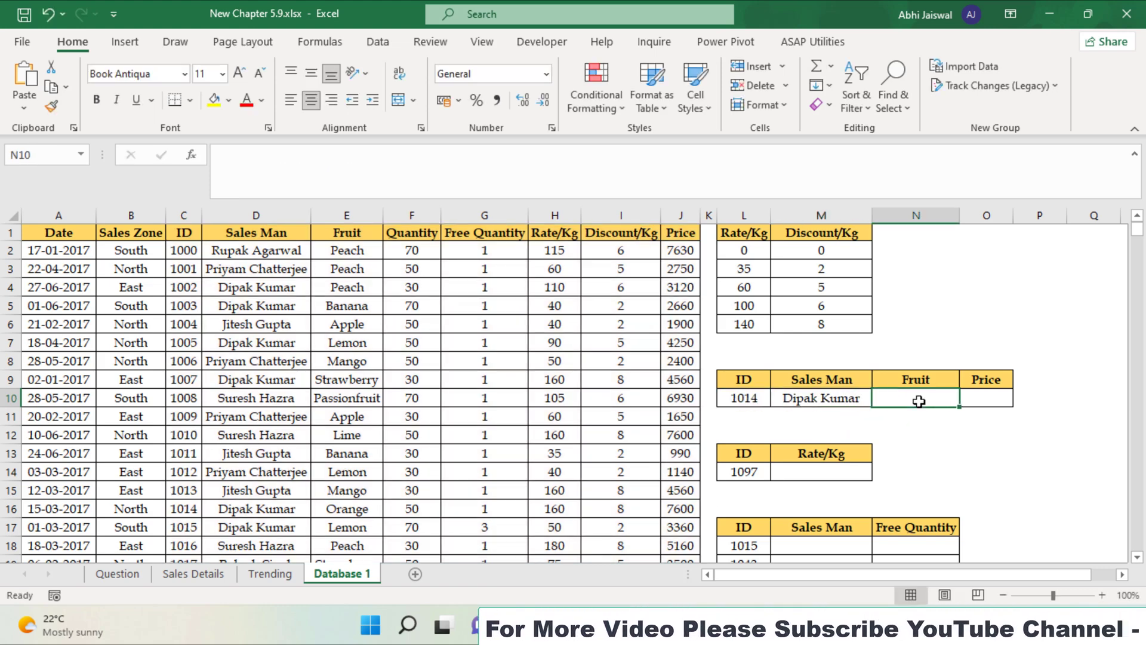
pyautogui.write('=VLOOKUP(L10,C1:J501,2,0)')
pyautogui.press('F2')
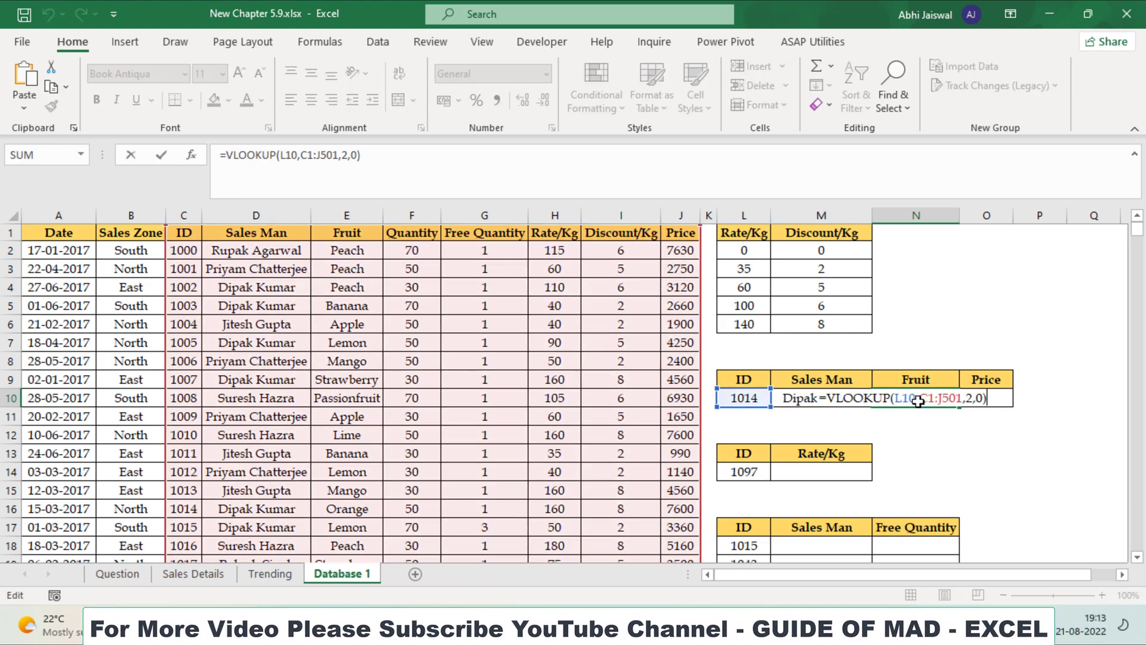
pyautogui.click(967, 397)
pyautogui.press('BackSpace')
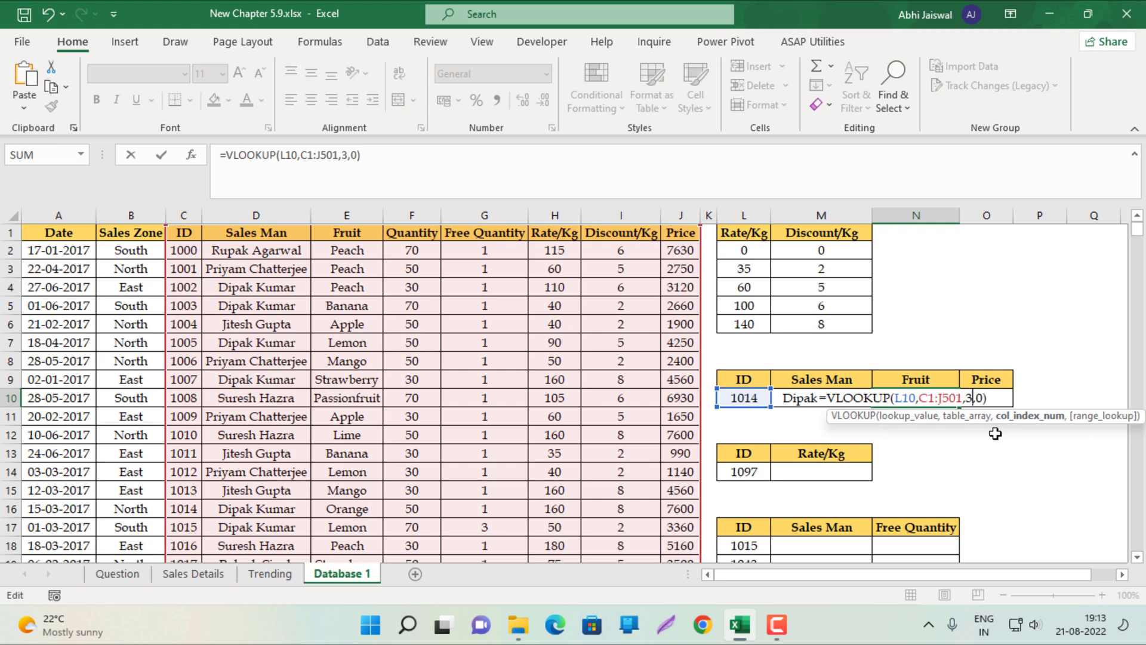
pyautogui.write('3')
pyautogui.press('Return')
# Set O10's lookup to column index 8 so Price shows 7600
pyautogui.click(984, 400)
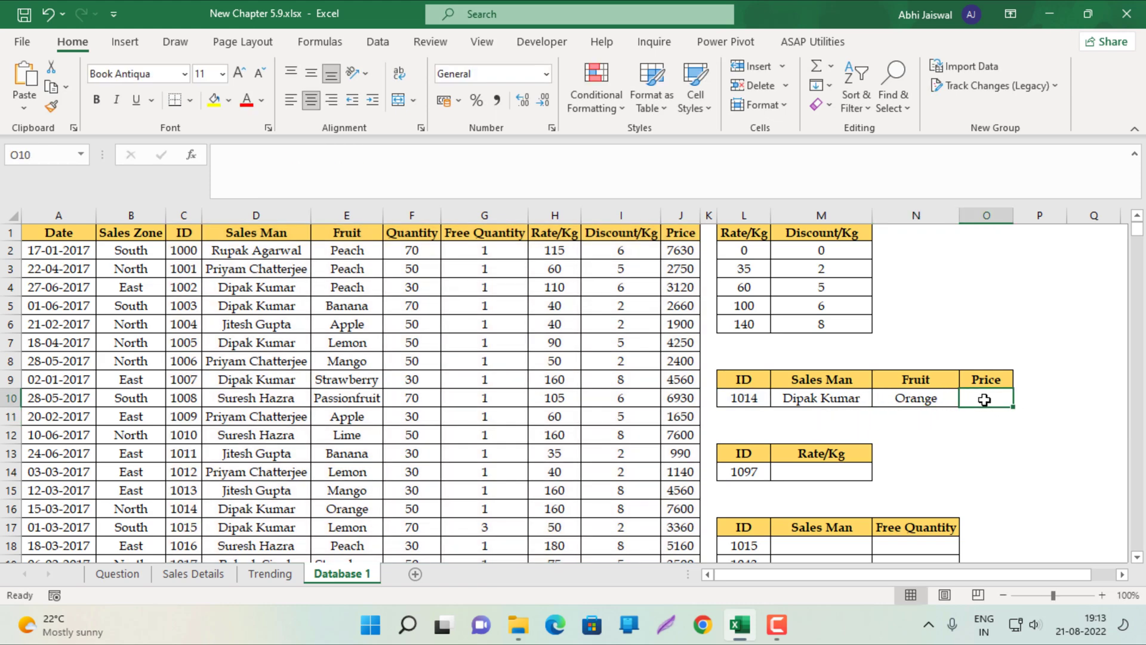
pyautogui.press('F2')
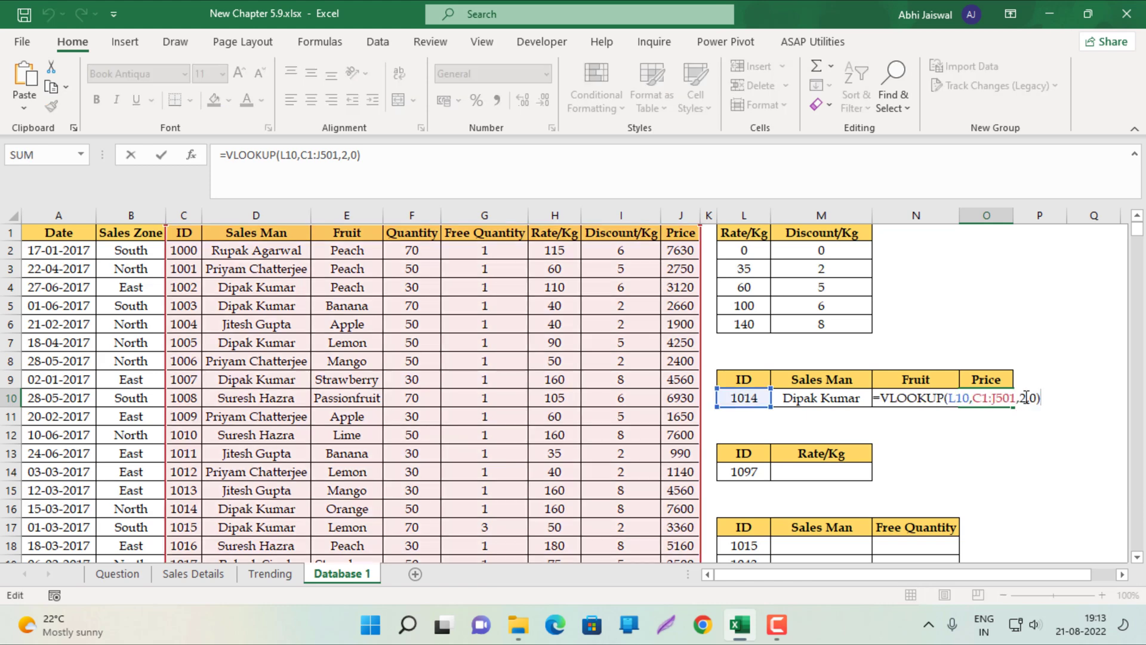
pyautogui.click(1026, 397)
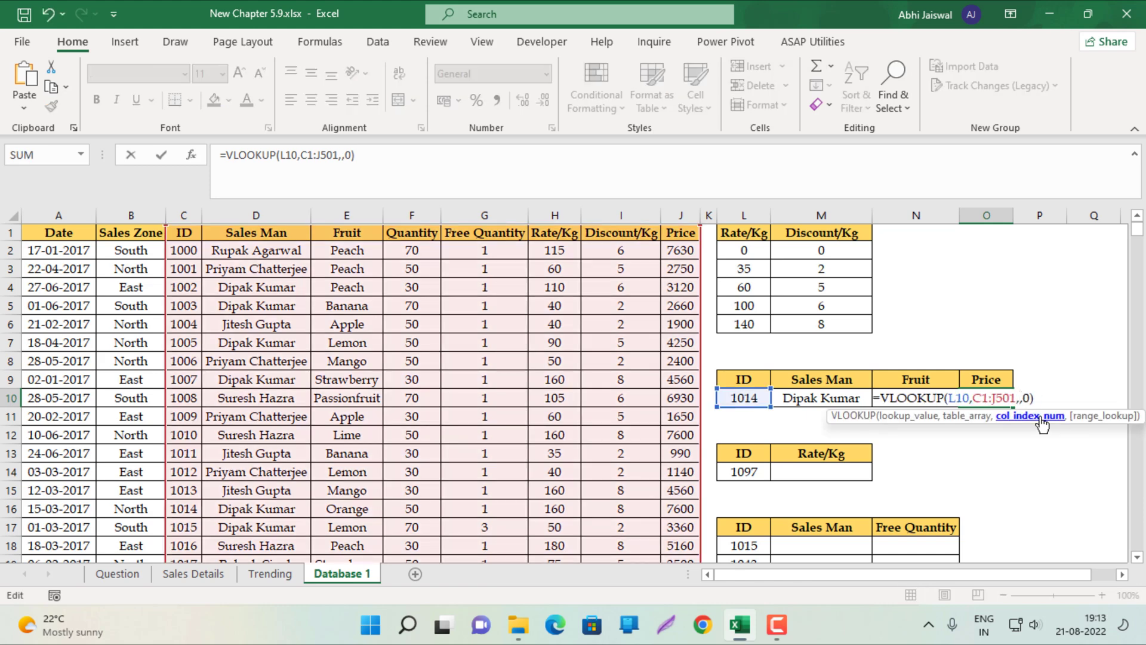
pyautogui.hotkey('ctrl', 'Return')
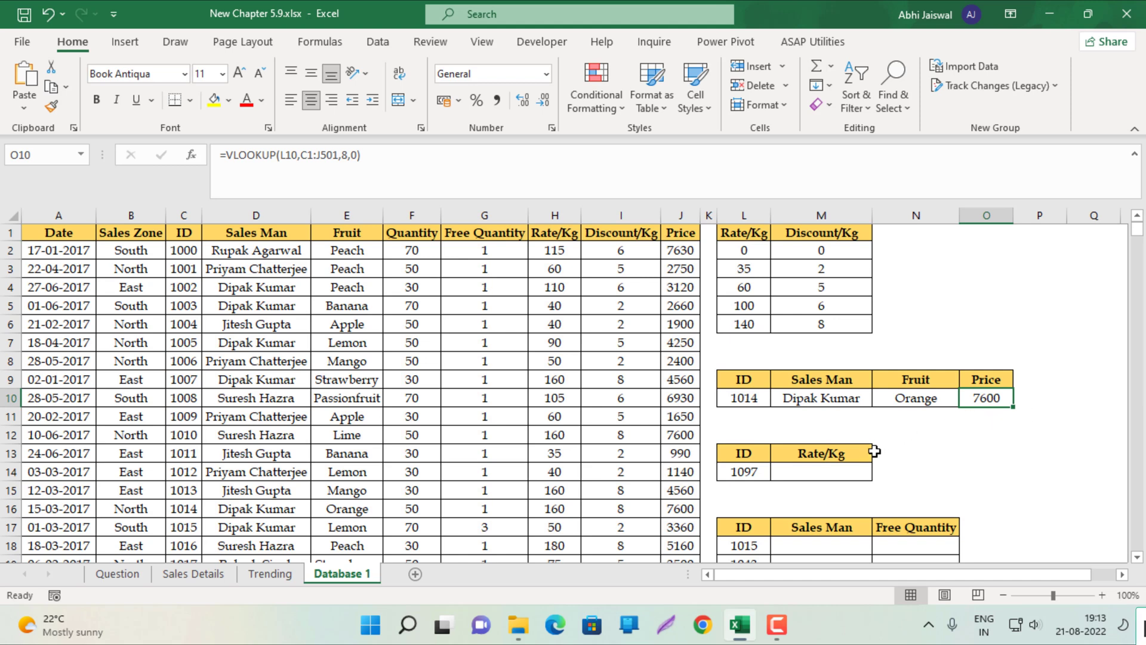
pyautogui.click(804, 405)
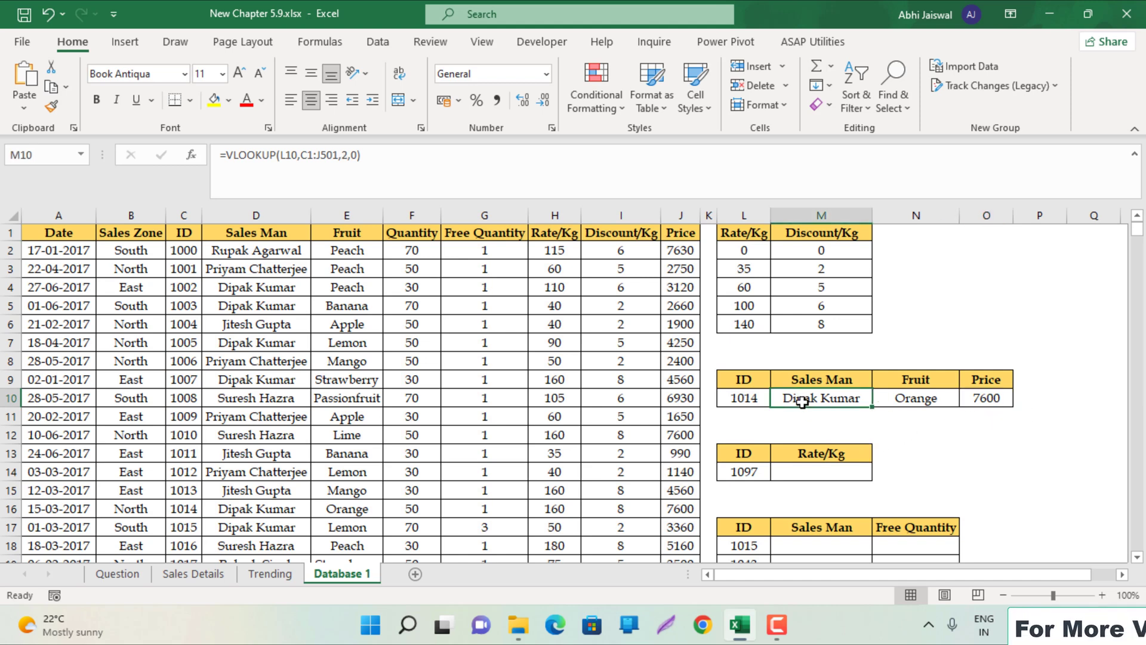
# Paste the lookup into M14 with column index 6 so ID 1097's Rate/Kg shows 160
pyautogui.click(916, 398)
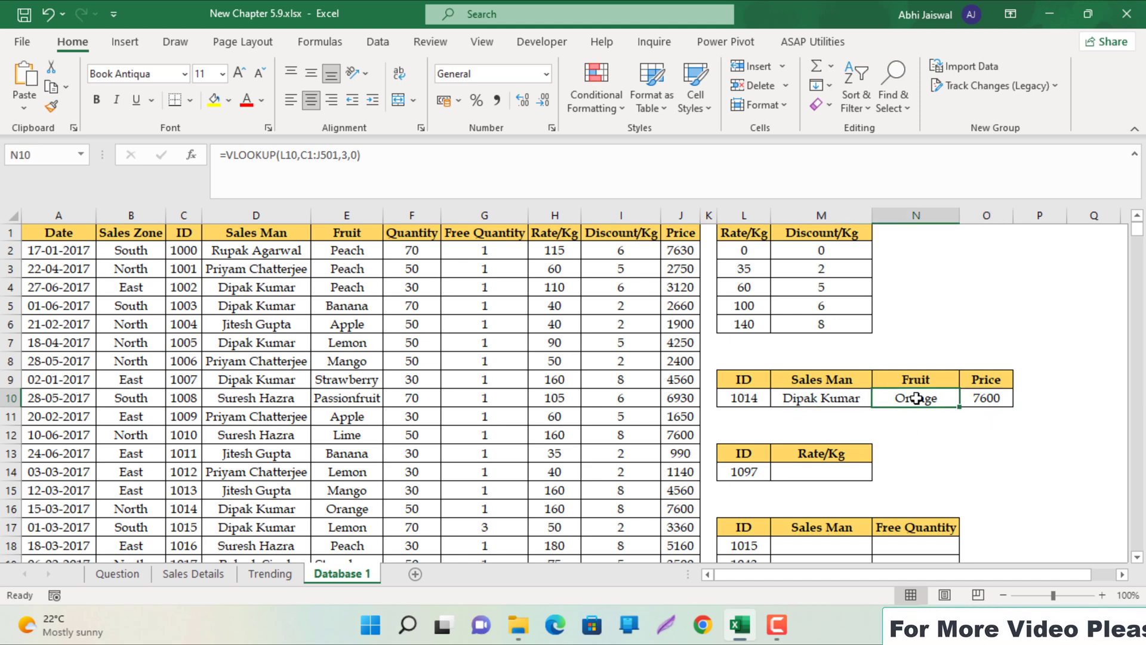
pyautogui.click(990, 398)
pyautogui.click(829, 472)
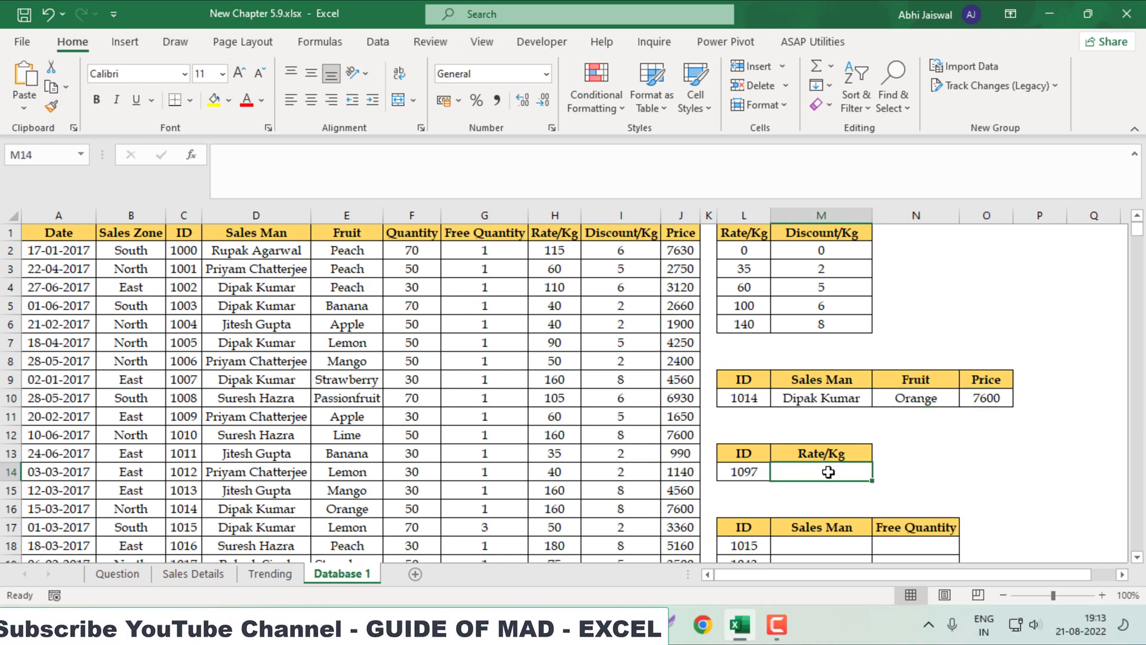
pyautogui.write('=VLOOKUP(L10,C1:J501,2,0)')
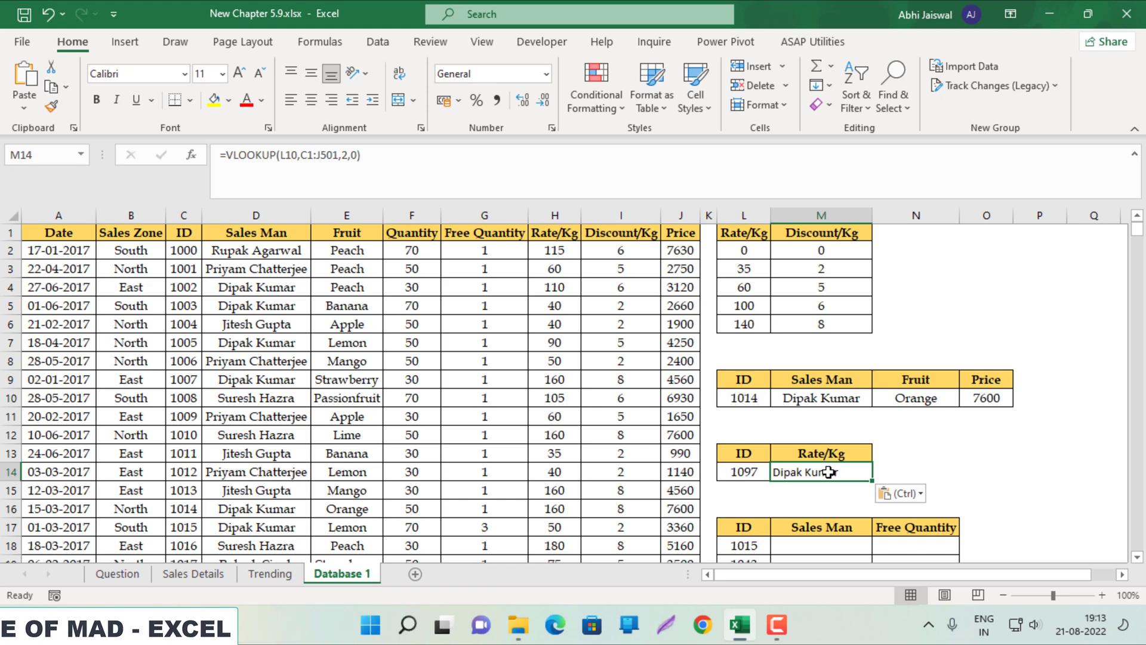
pyautogui.doubleClick(828, 472)
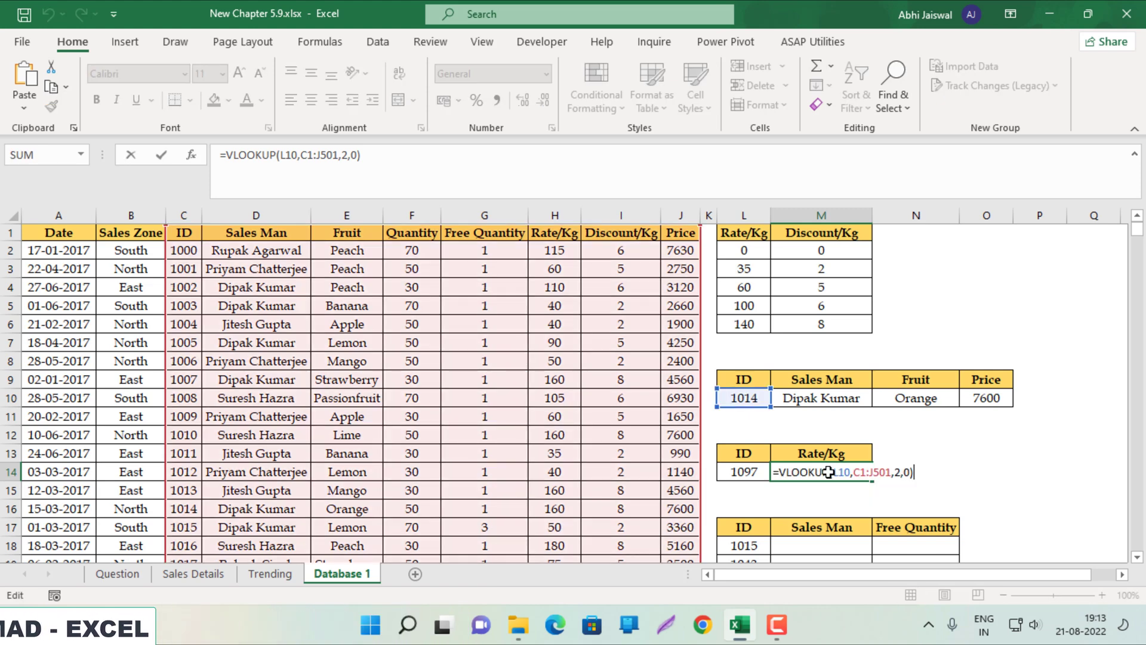
pyautogui.click(903, 474)
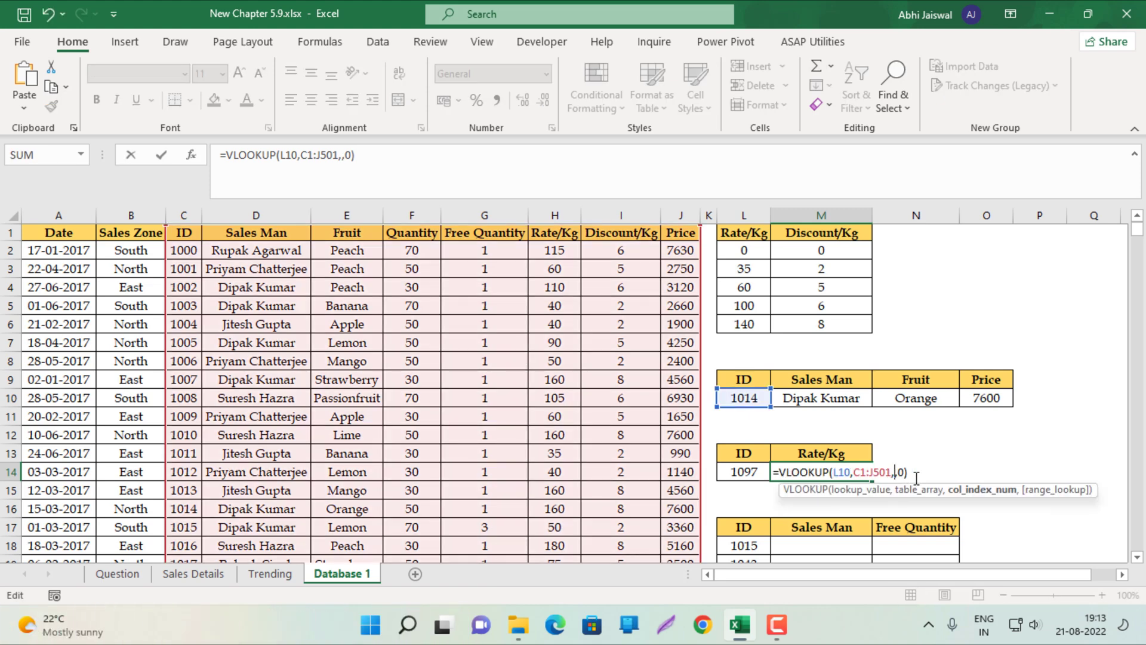
pyautogui.write('6')
pyautogui.press('Return')
pyautogui.scroll(-3, 915, 477)
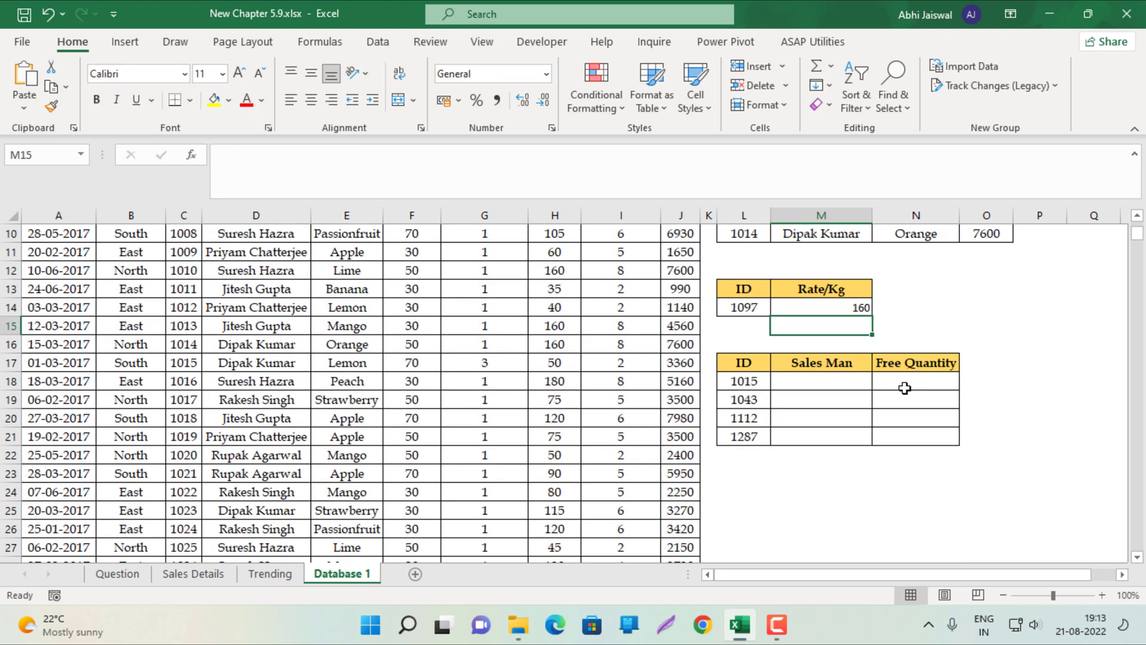
# Repoint M18's VLOOKUP lookup value to the ID cell L18
pyautogui.click(830, 381)
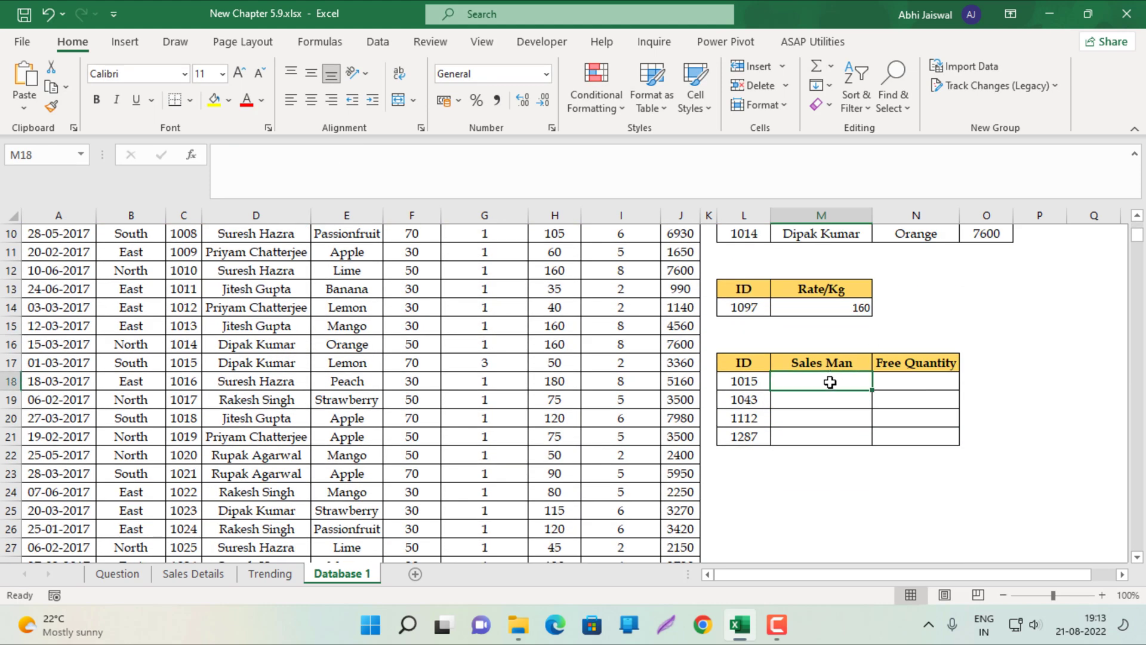
pyautogui.doubleClick(832, 380)
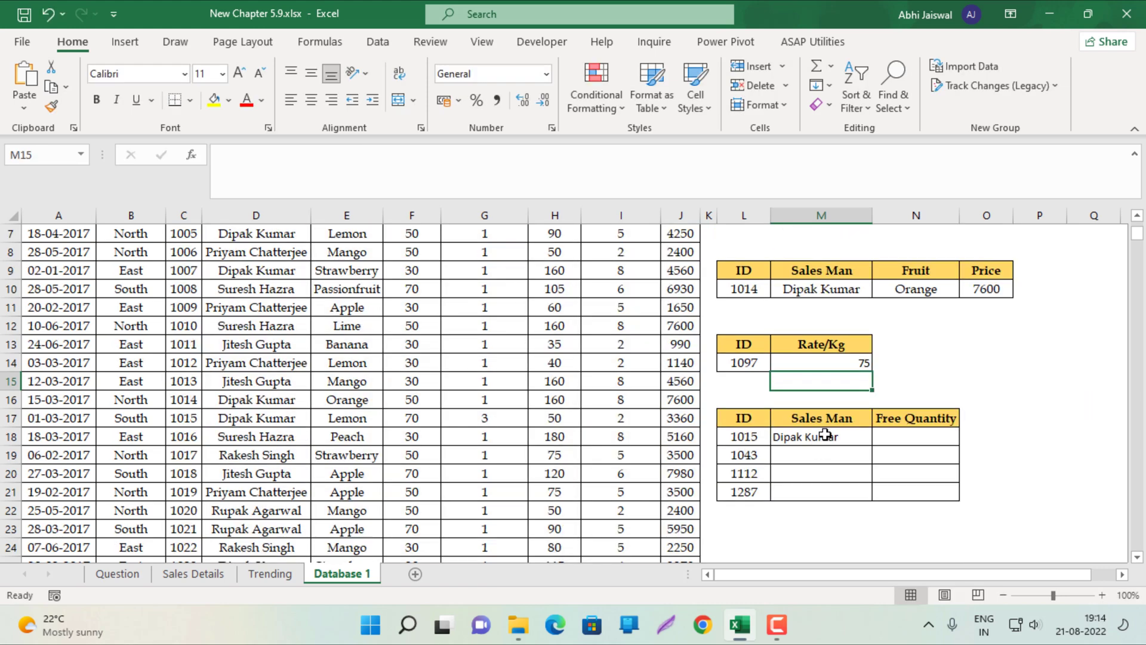
pyautogui.doubleClick(819, 435)
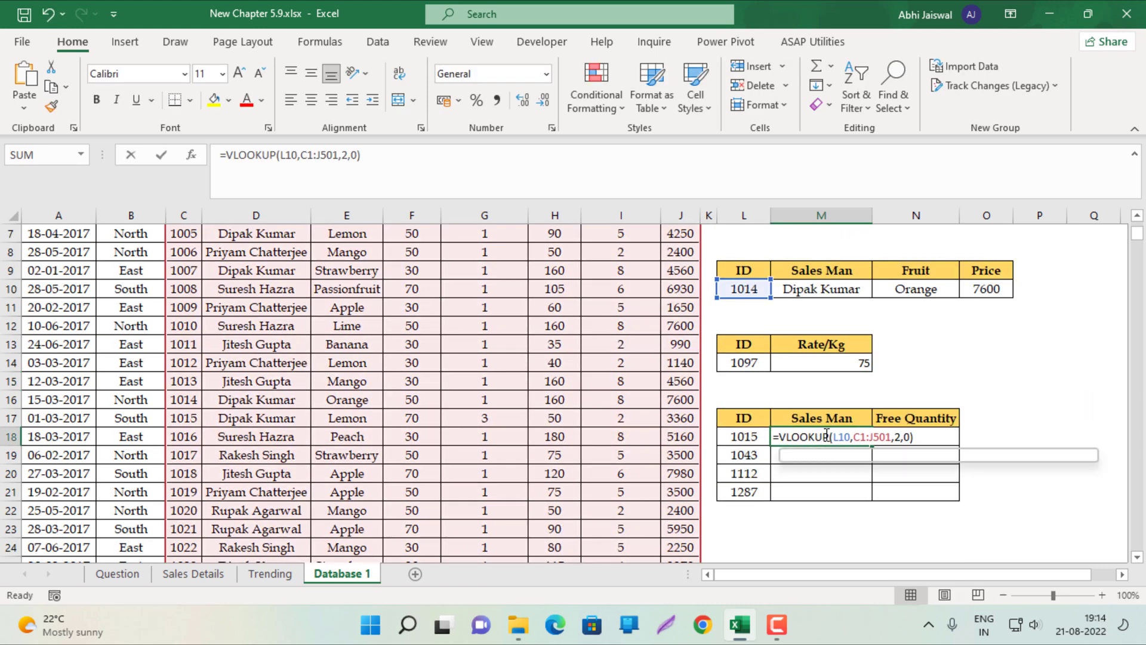
pyautogui.moveTo(749, 299); pyautogui.dragTo(743, 451)
pyautogui.press('Return')
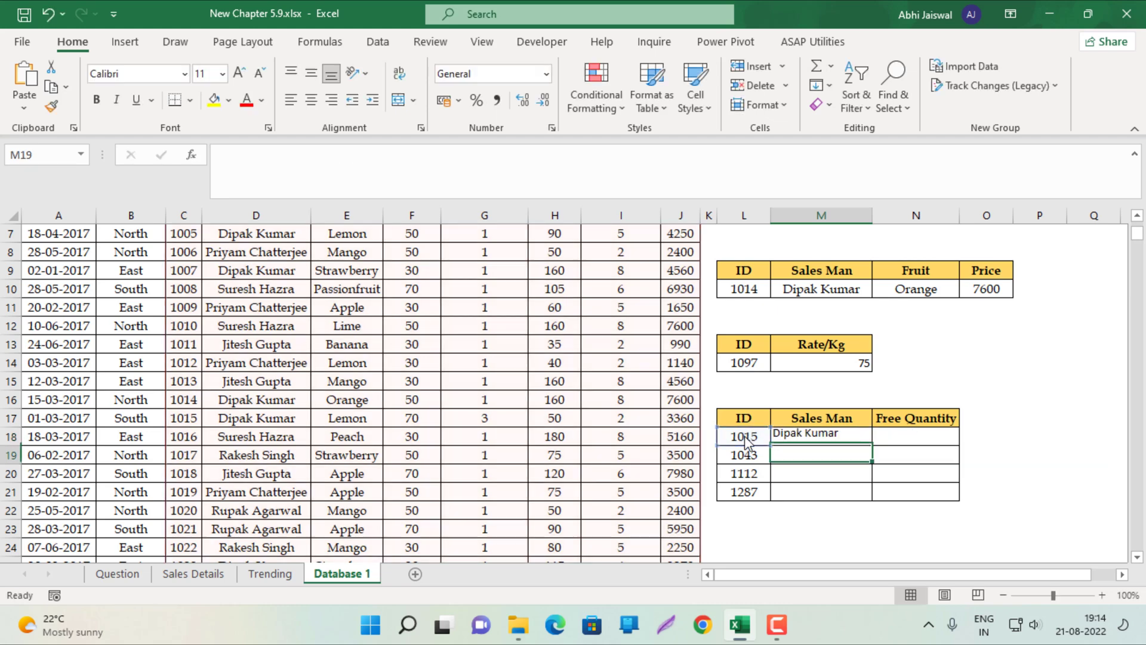
# Make the table range $C$1:$J$501 absolute and fill the Sales Man formula down to M21
pyautogui.press('Up')
pyautogui.doubleClick(808, 435)
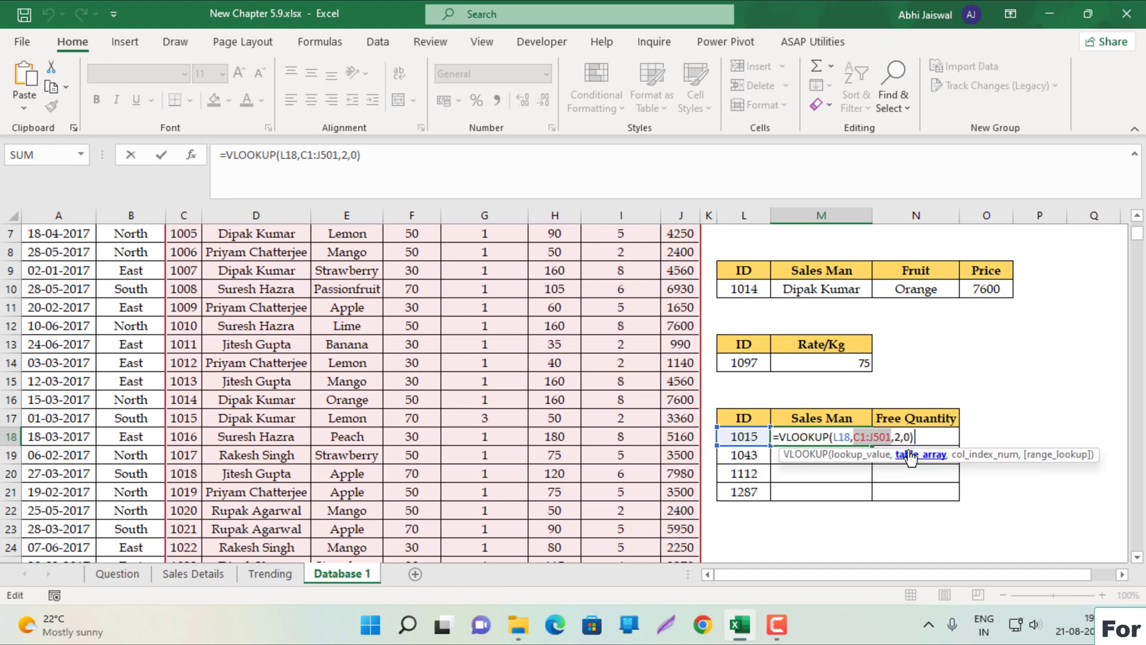
pyautogui.press('F4')
pyautogui.press('Return')
pyautogui.press('Up')
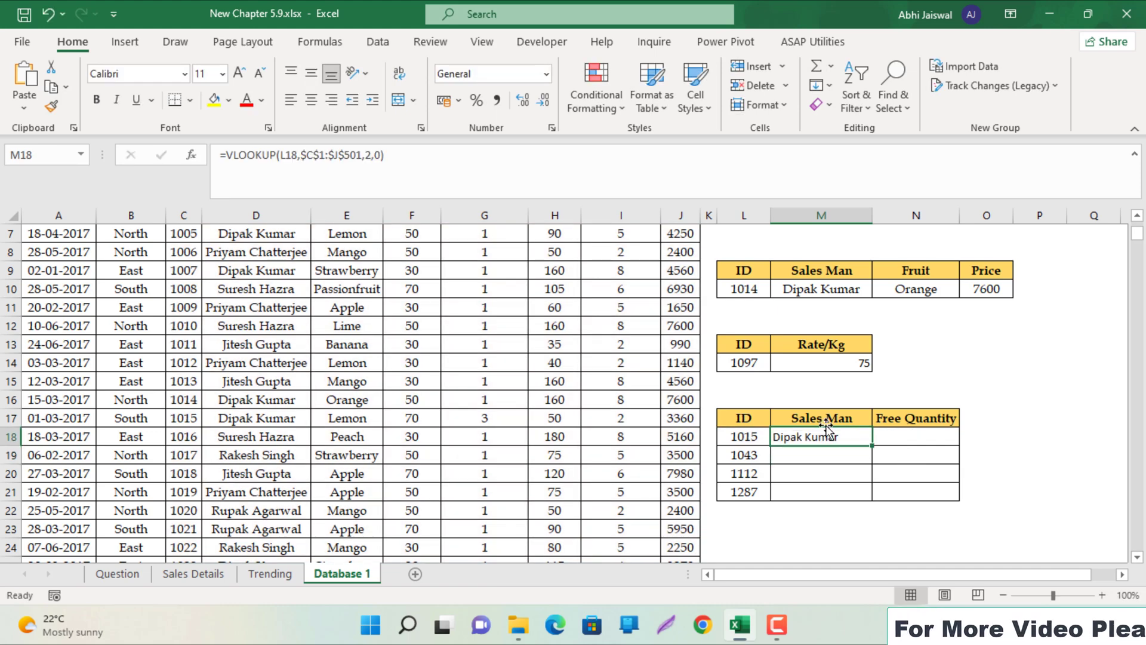
pyautogui.doubleClick(872, 445)
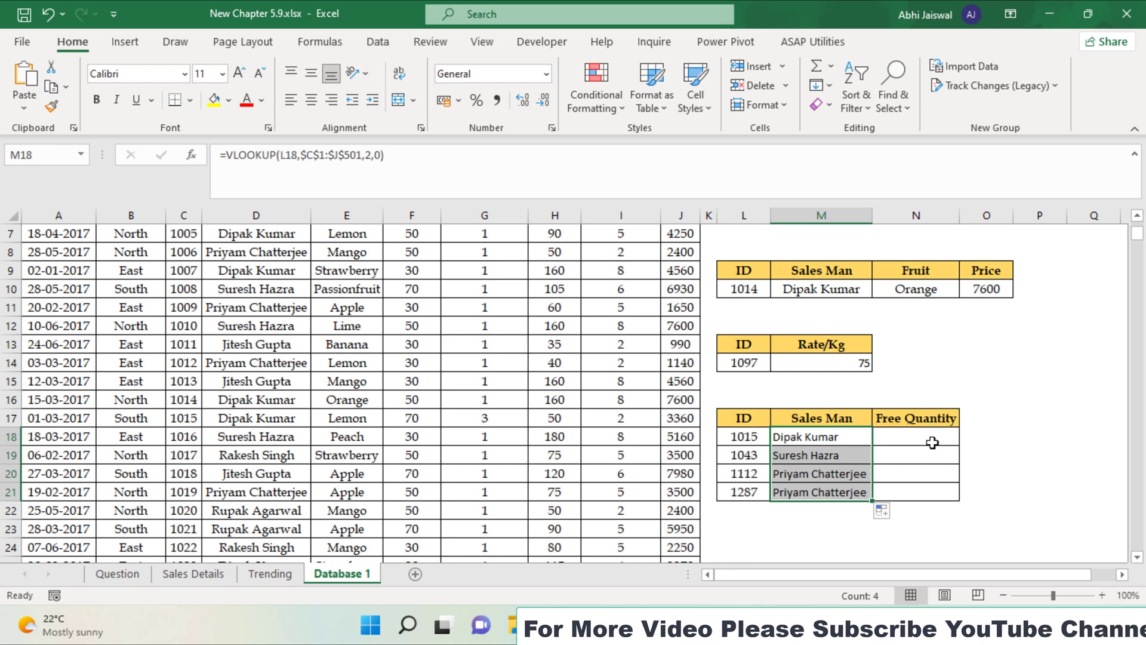
pyautogui.click(906, 435)
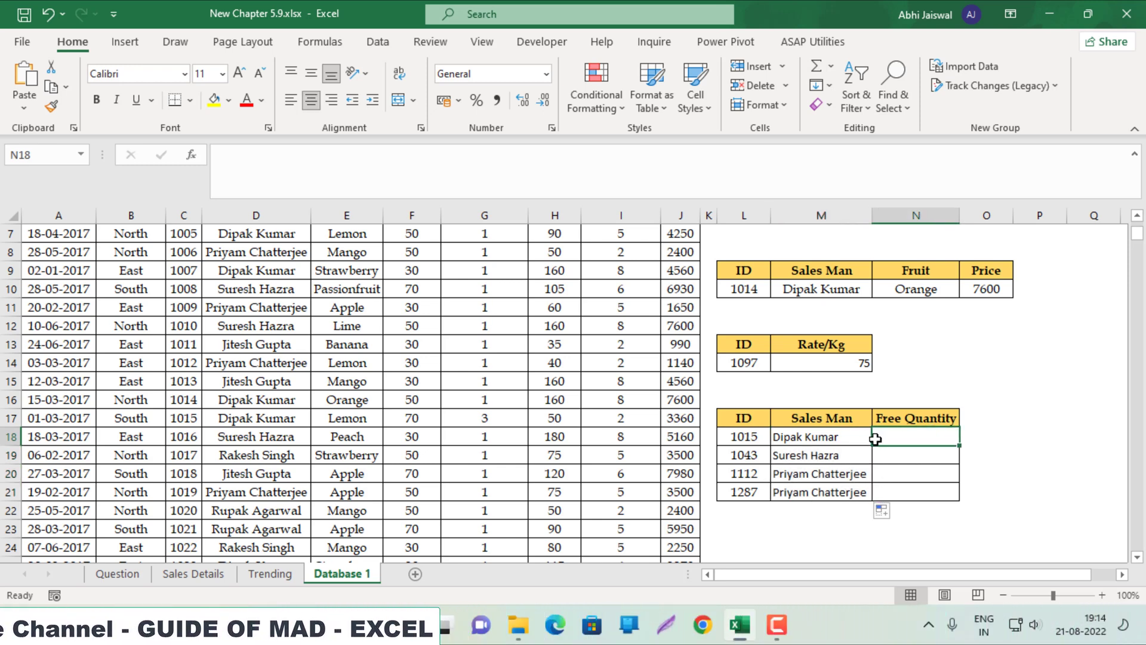
# Paste the VLOOKUP into N18, looking up L18 and returning column 5
pyautogui.write('=VLOOKUP(L10,C1:J501,2,0)')
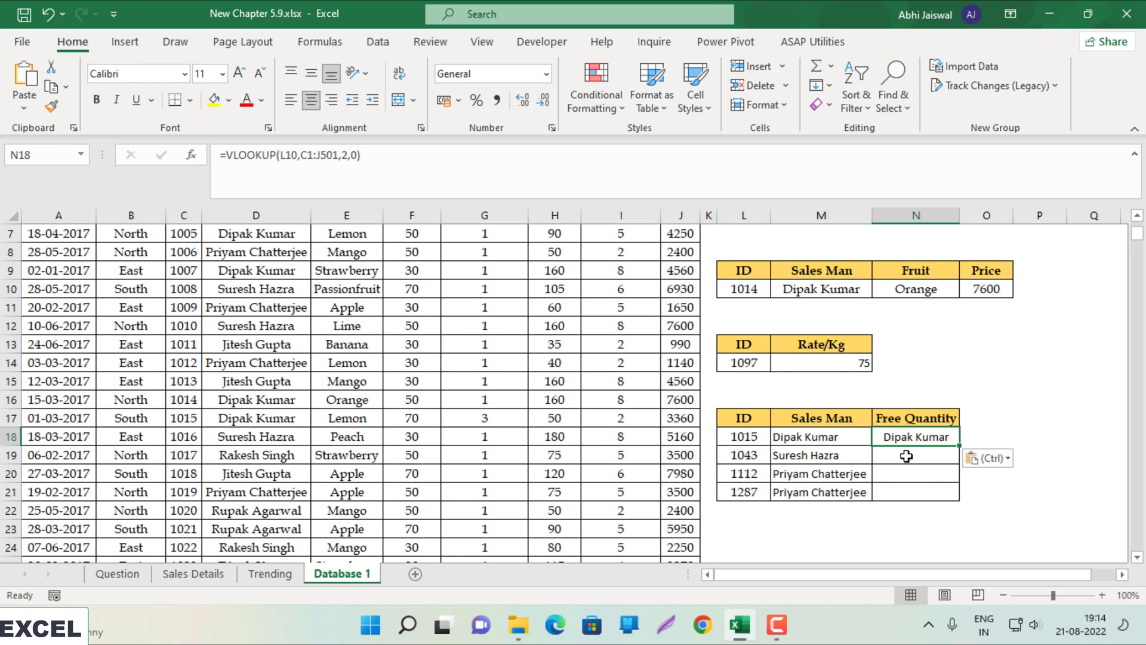
pyautogui.doubleClick(906, 438)
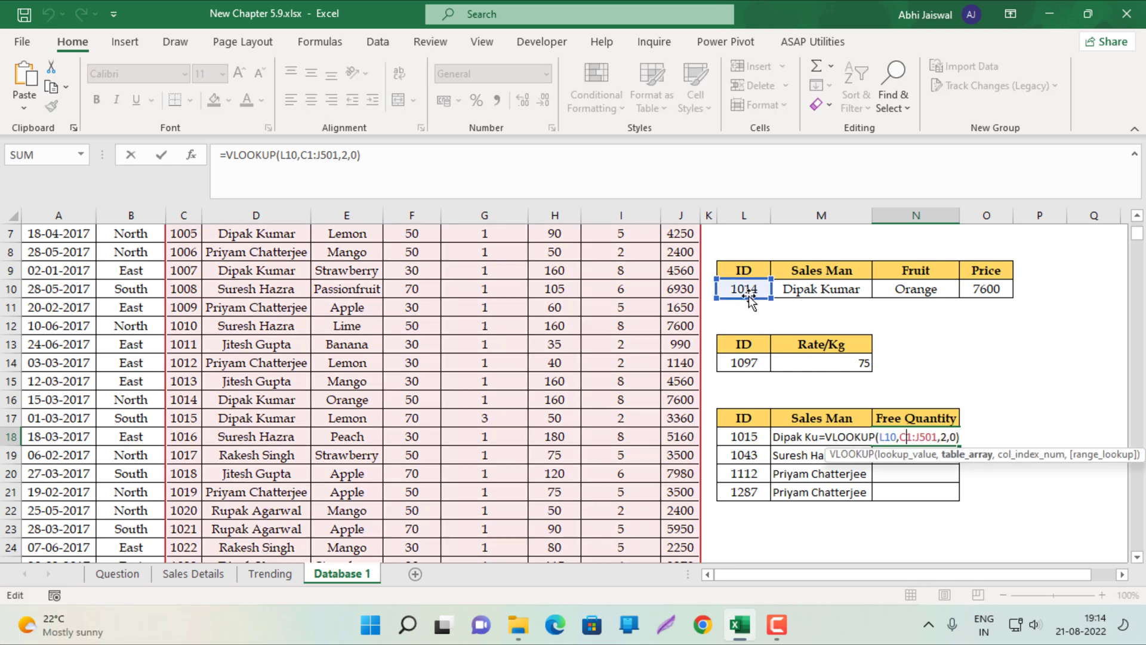
pyautogui.moveTo(749, 295); pyautogui.dragTo(755, 440)
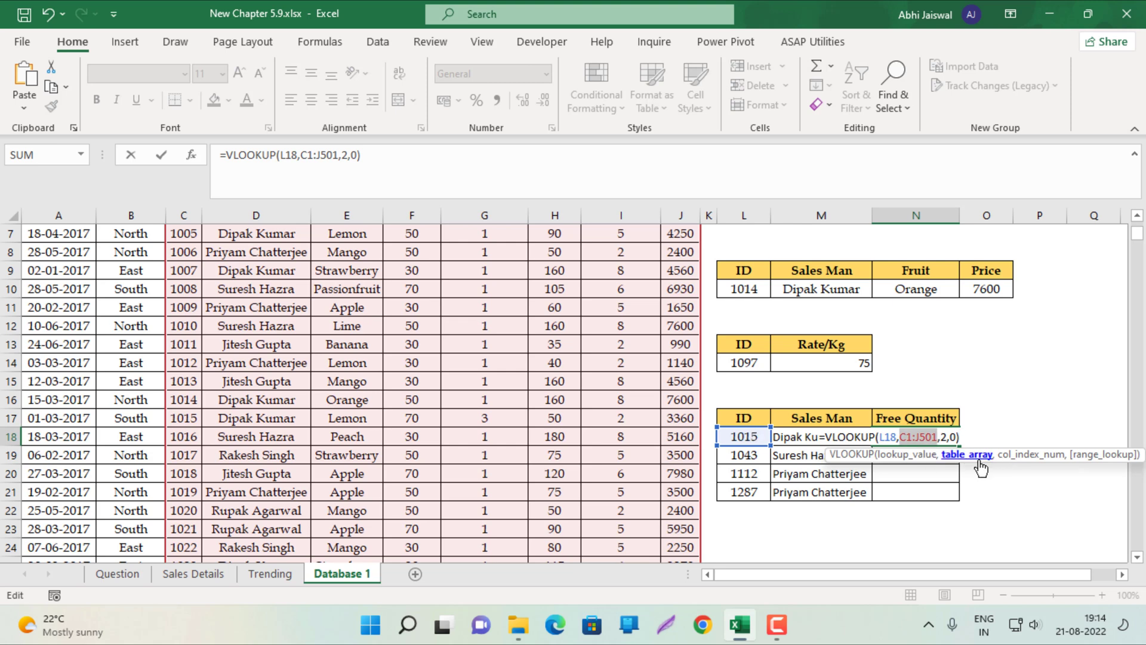
pyautogui.click(966, 436)
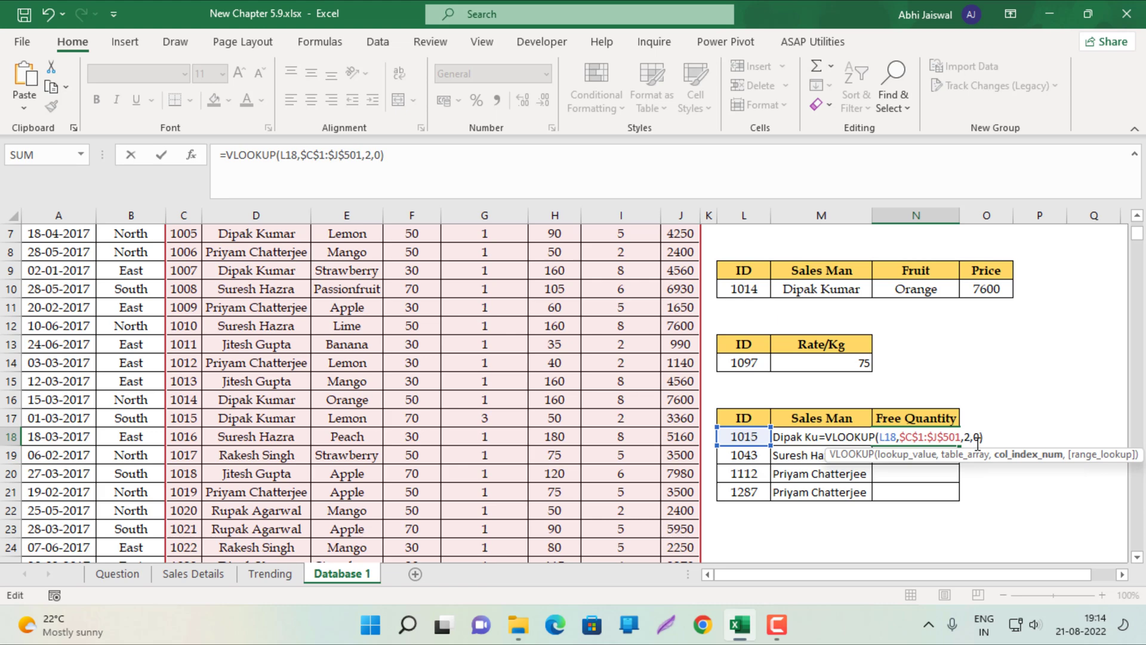
pyautogui.scroll(2, 971, 441)
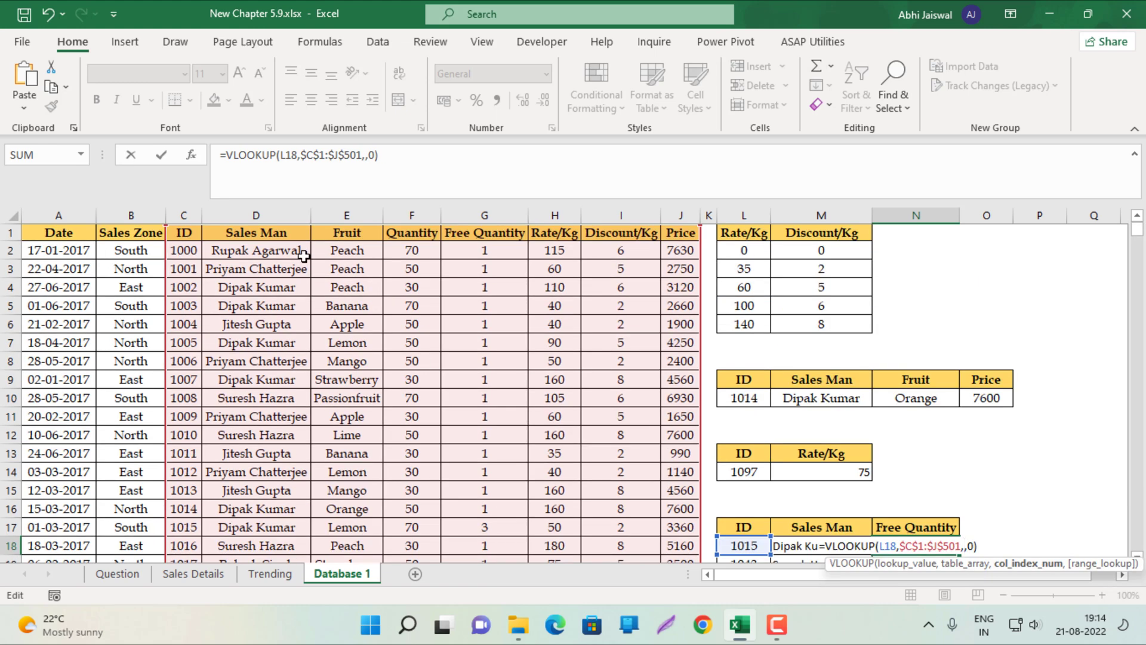
pyautogui.scroll(-2, 869, 361)
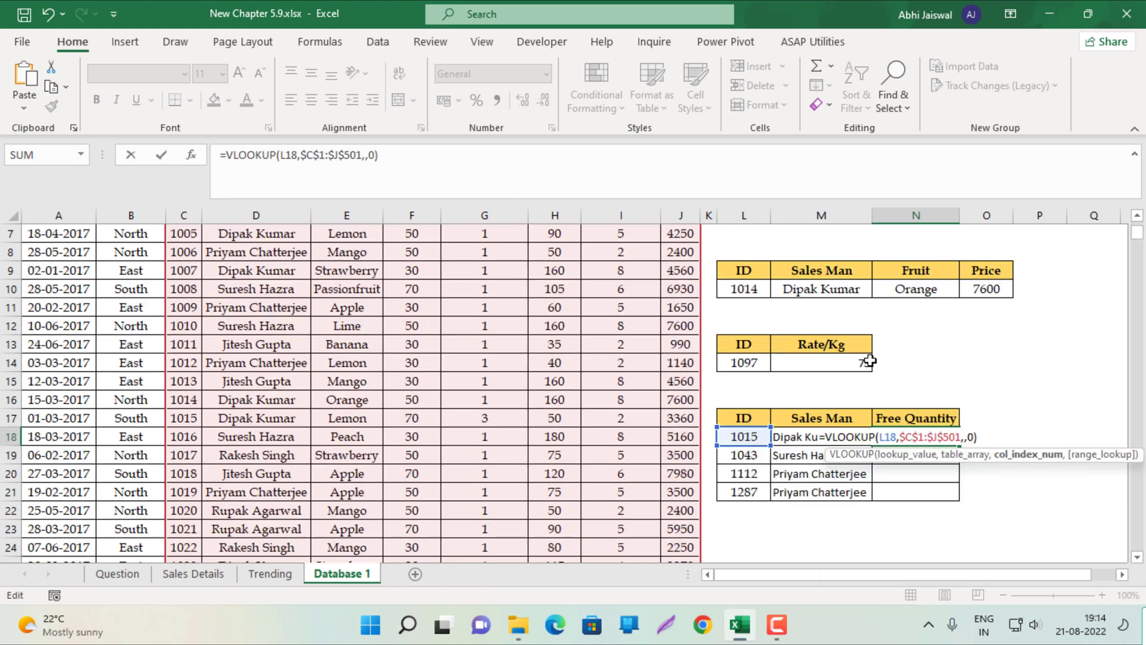
pyautogui.write('5')
pyautogui.press('Return')
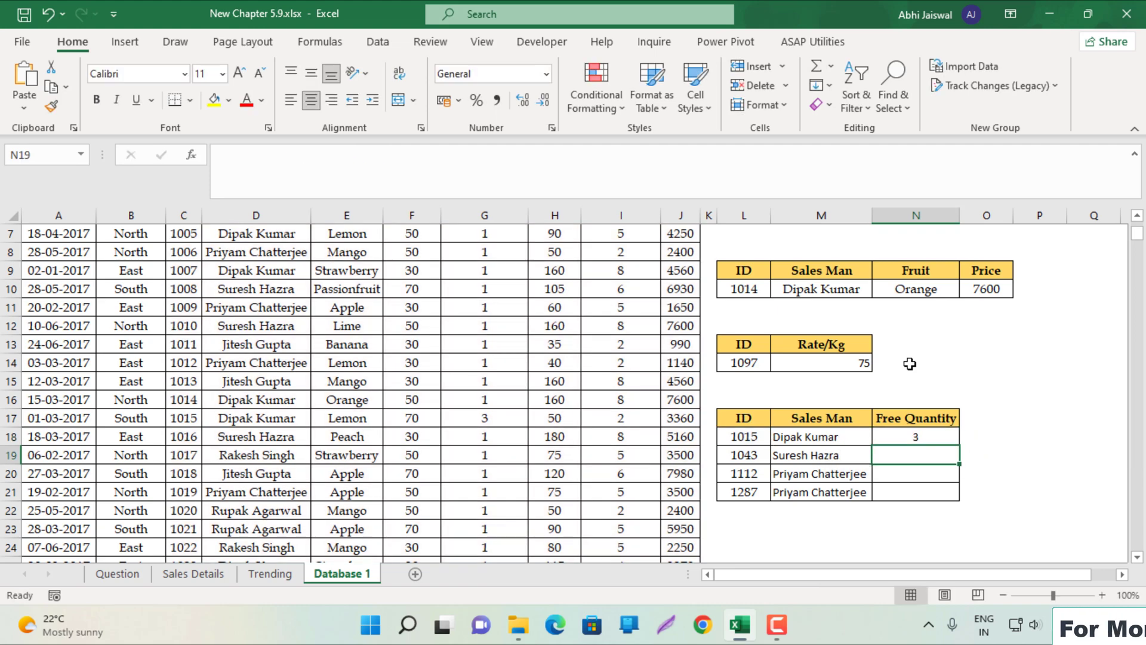
# Fill the Free Quantity formula down to give 3, 1, 1, 2, then go to the Question sheet
pyautogui.click(943, 436)
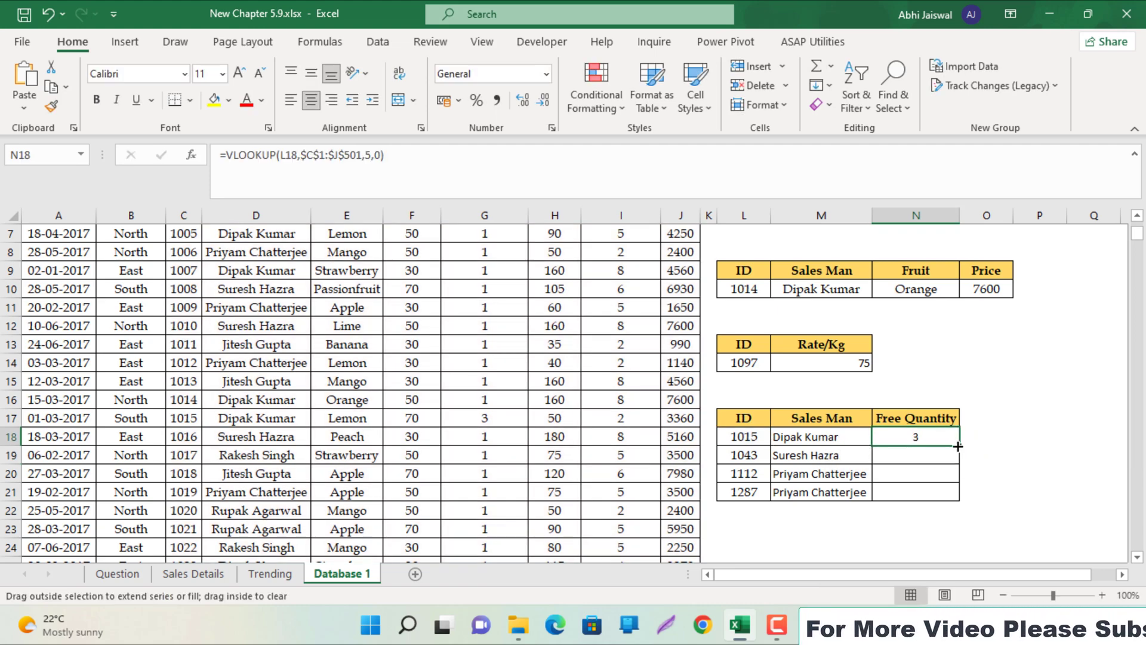
pyautogui.doubleClick(958, 446)
pyautogui.click(941, 441)
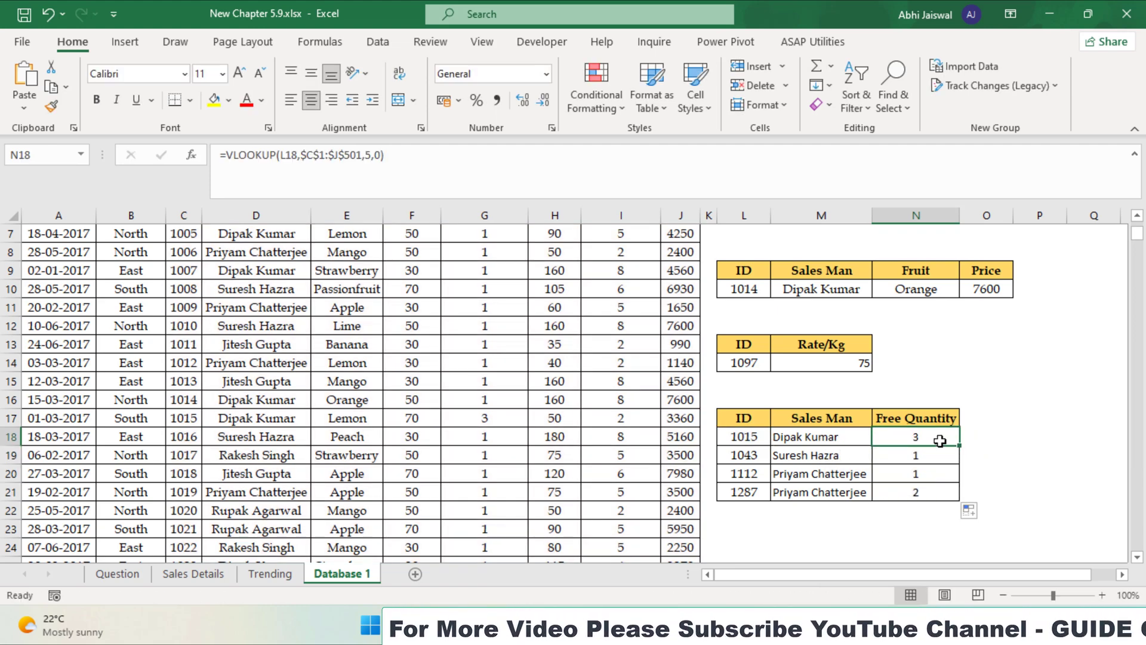
pyautogui.scroll(2, 940, 441)
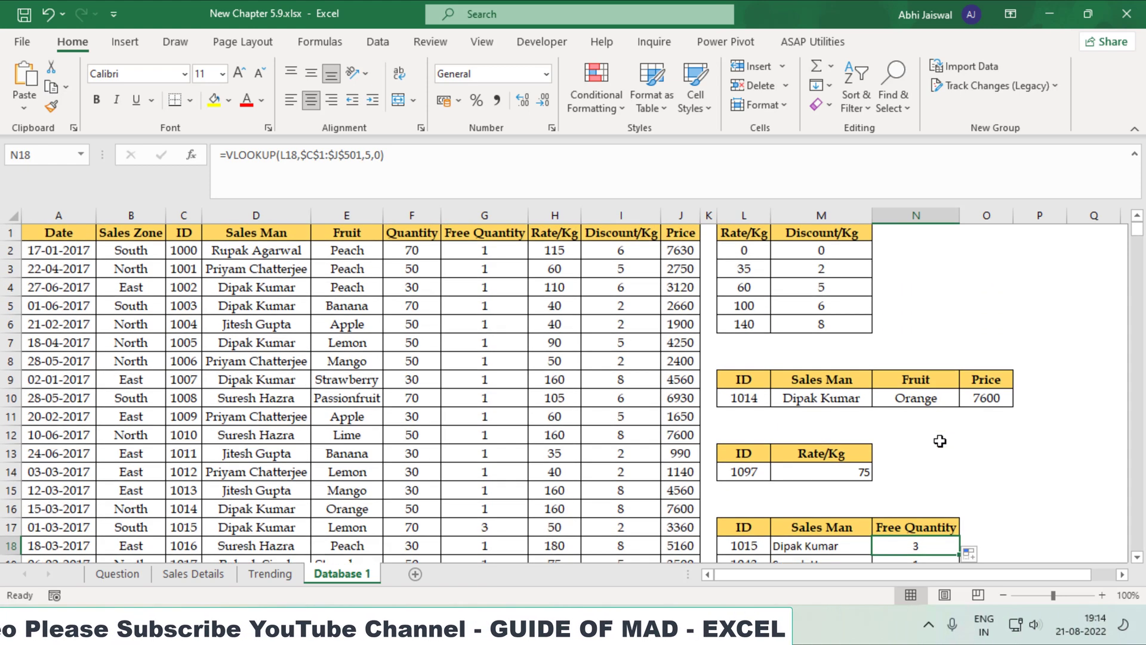
pyautogui.scroll(-2, 937, 454)
pyautogui.scroll(-1, 937, 454)
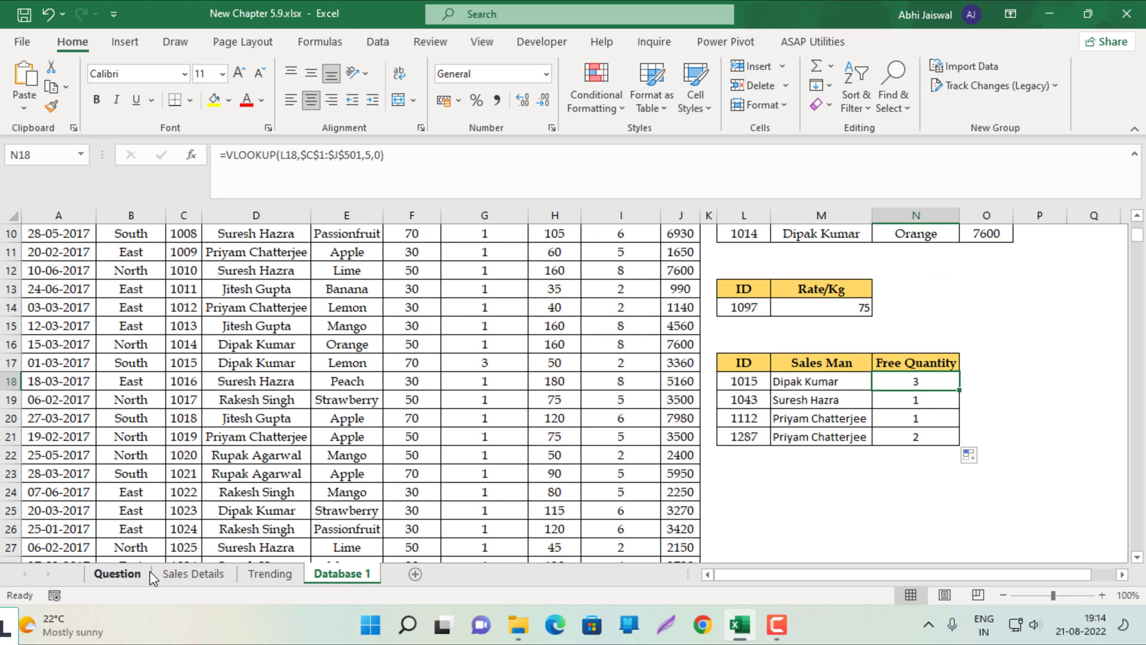
pyautogui.click(118, 573)
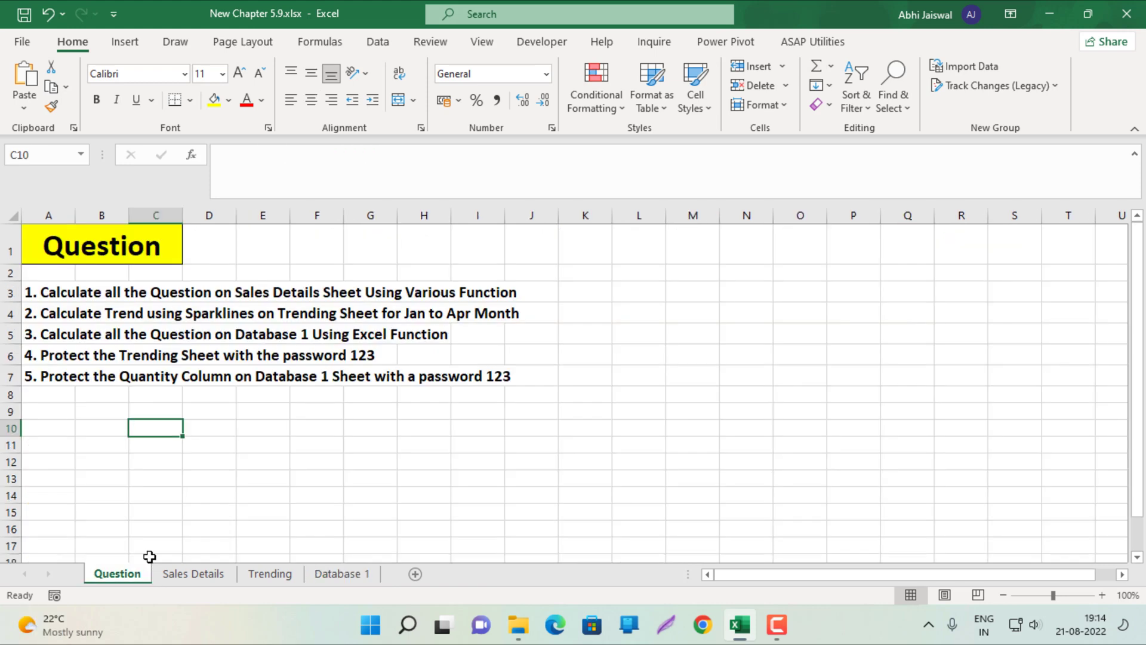
# Read the tasks in A3 to A6 on the Question sheet, then return to the Trending sheet
pyautogui.click(44, 291)
pyautogui.click(42, 315)
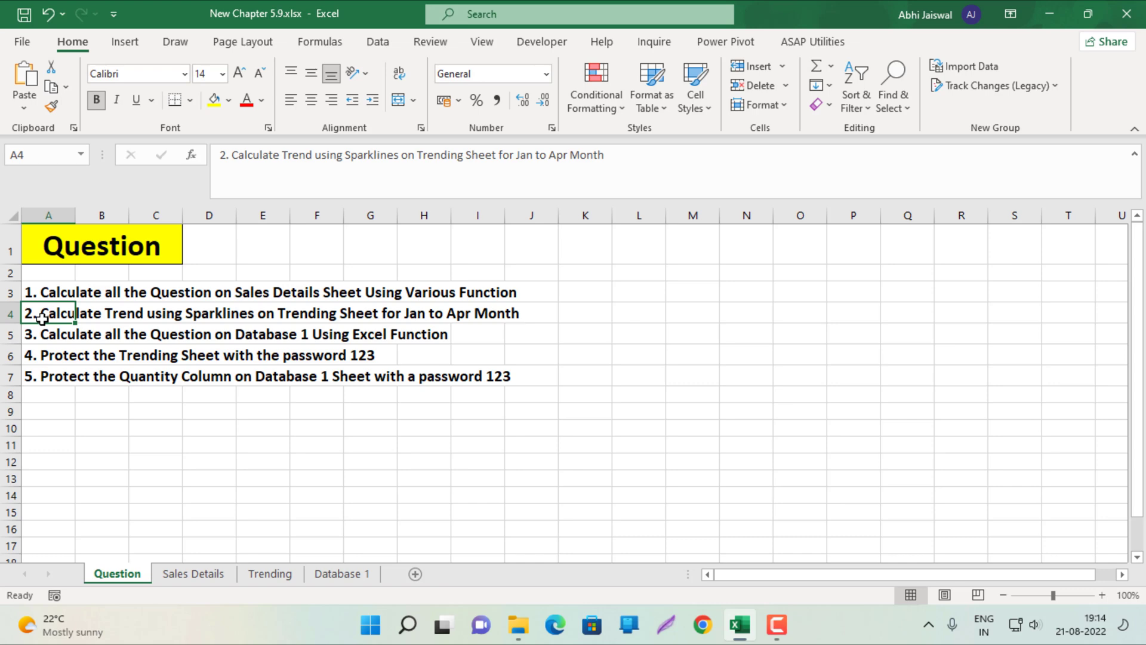
pyautogui.click(41, 336)
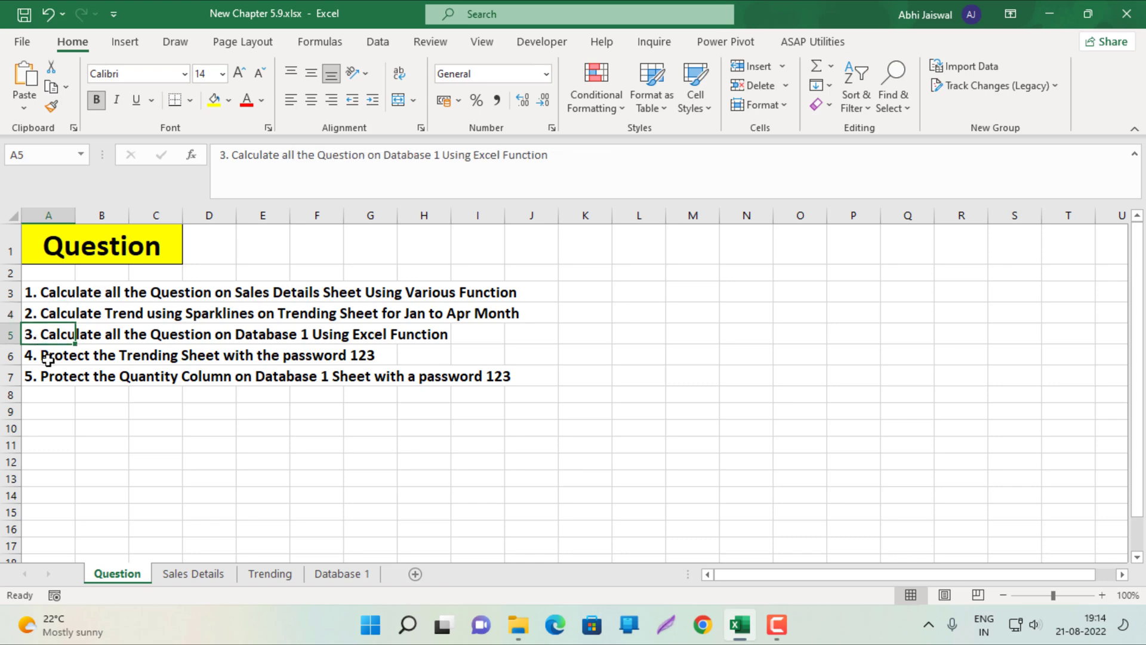
pyautogui.click(47, 361)
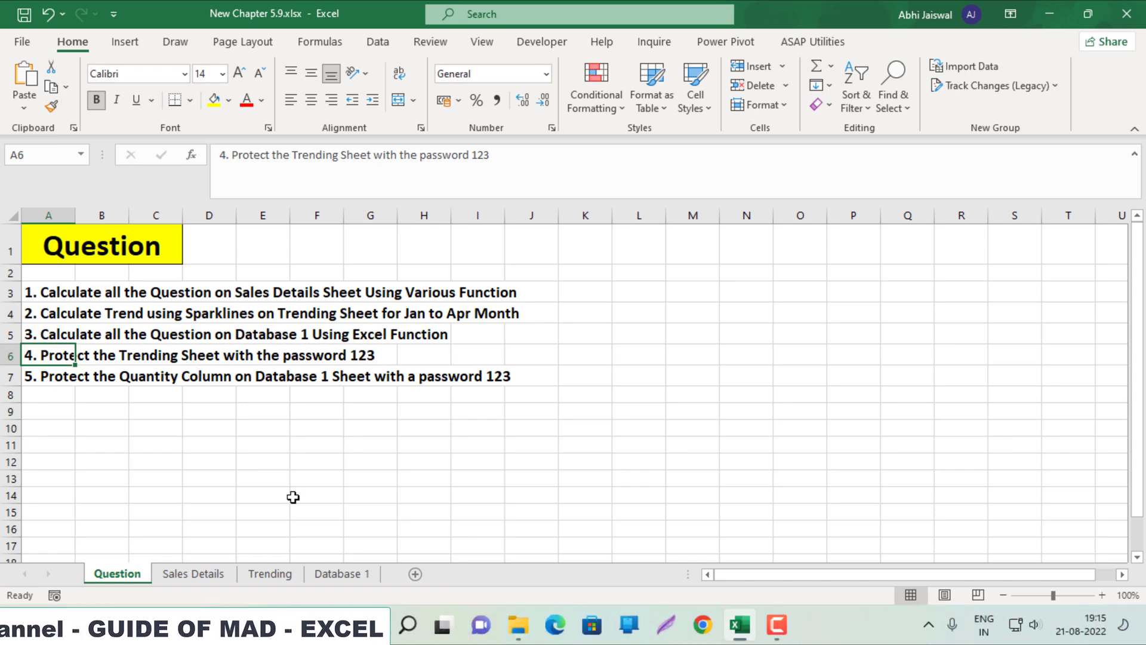
pyautogui.click(287, 575)
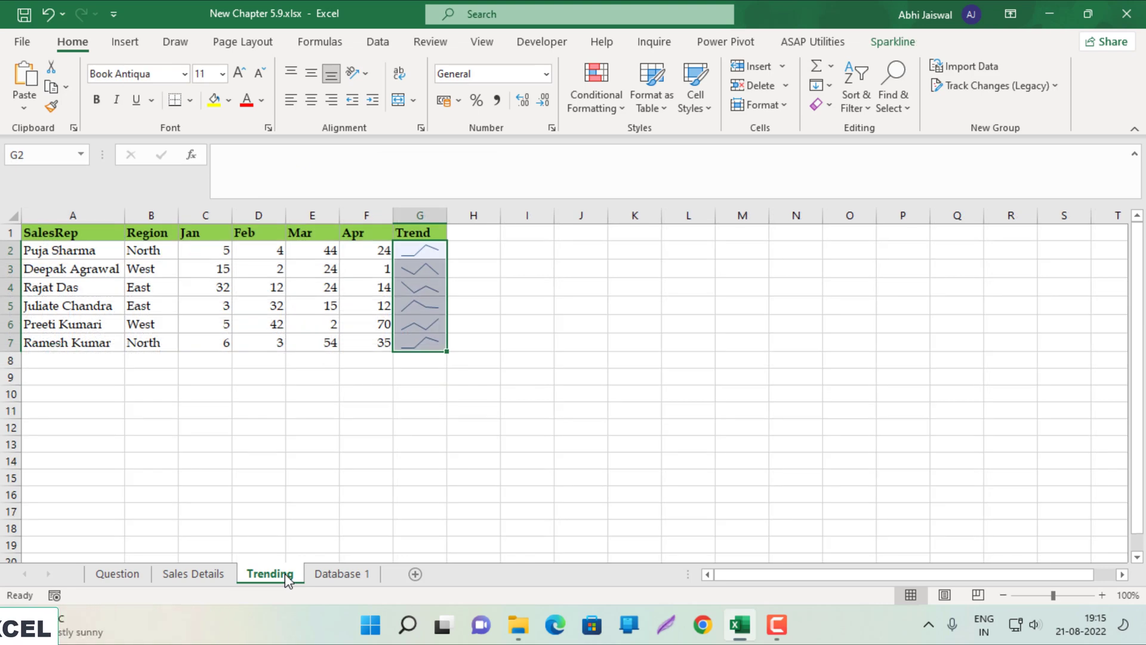
# Protect the Trending sheet with a password via Protect Sheet
pyautogui.click(271, 441)
pyautogui.rightClick(287, 575)
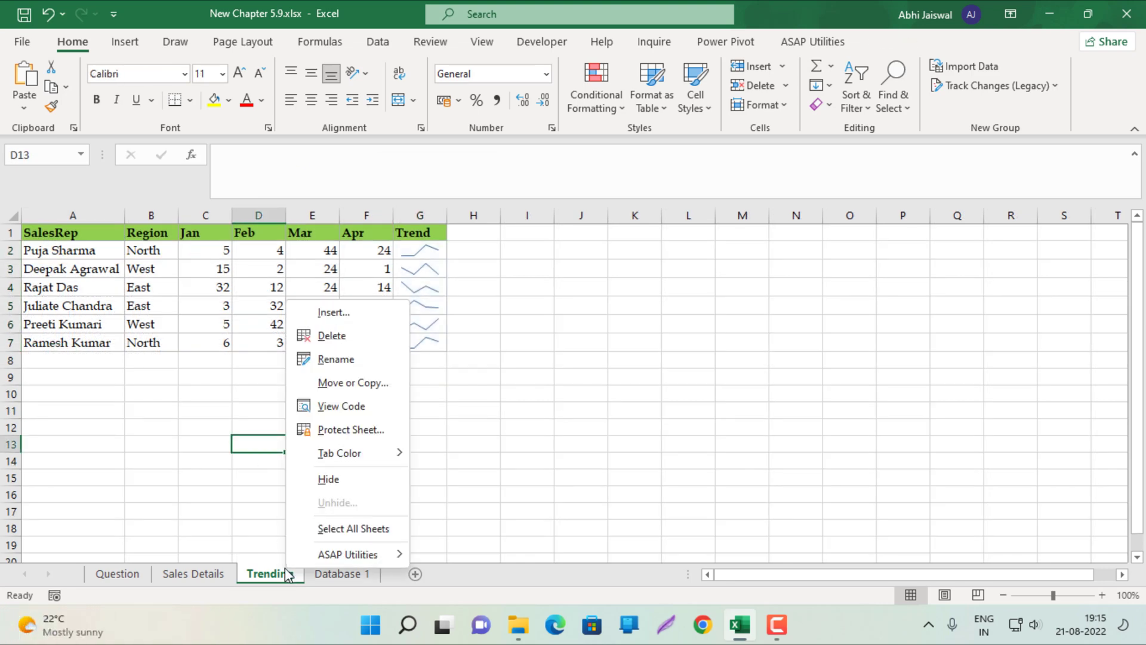
pyautogui.click(325, 428)
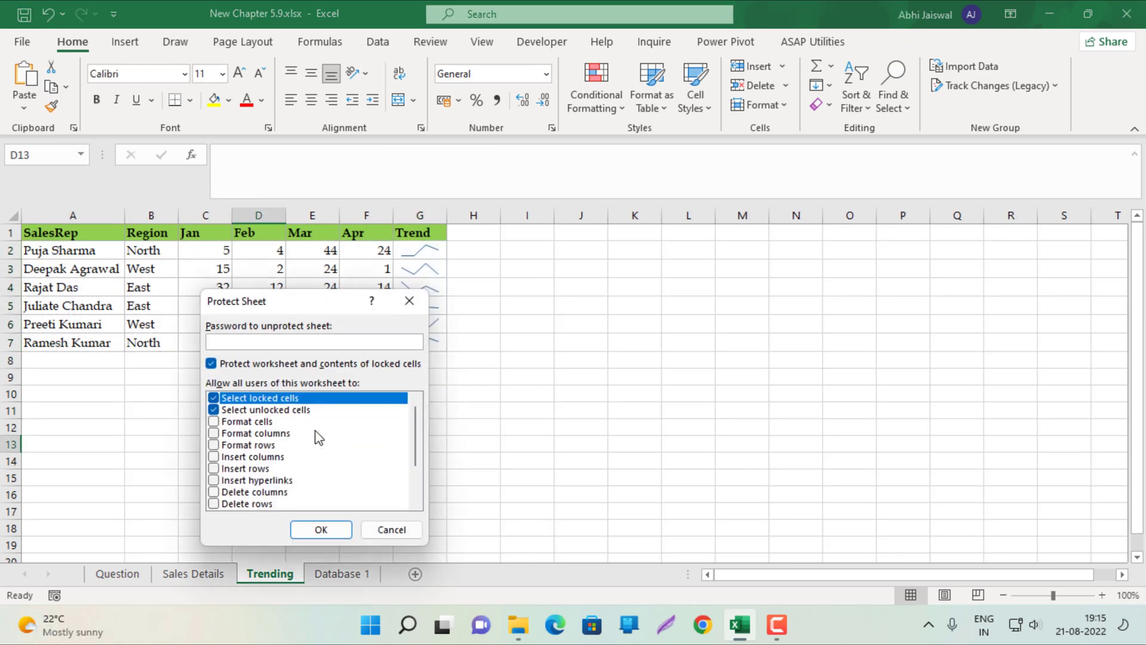
pyautogui.press('Return')
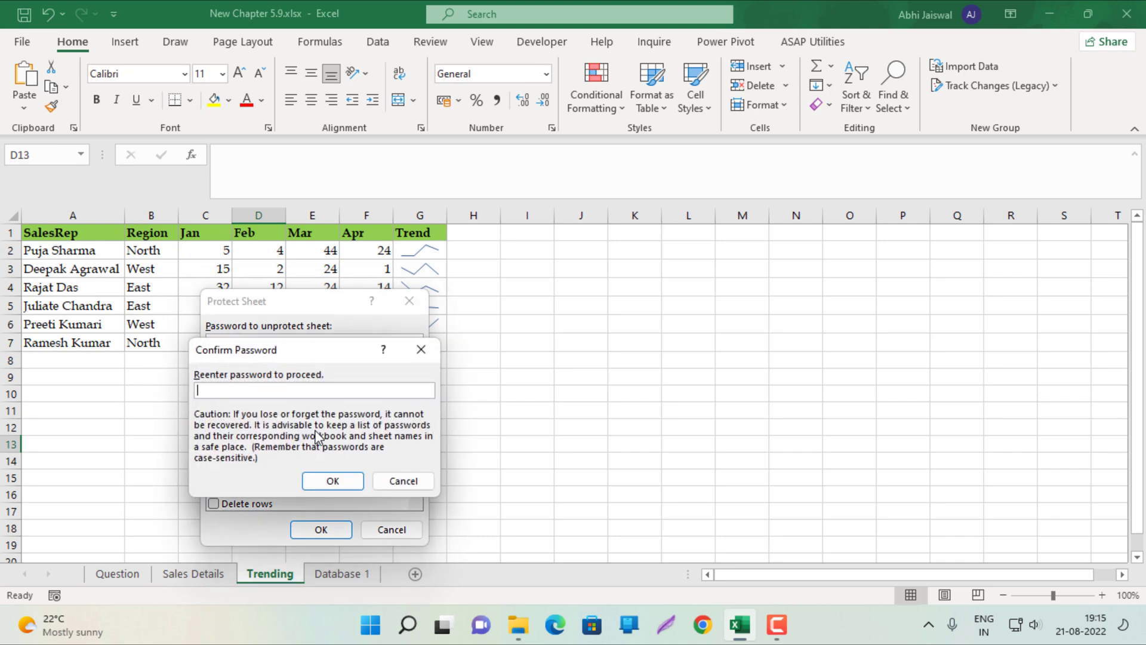
pyautogui.press('Return')
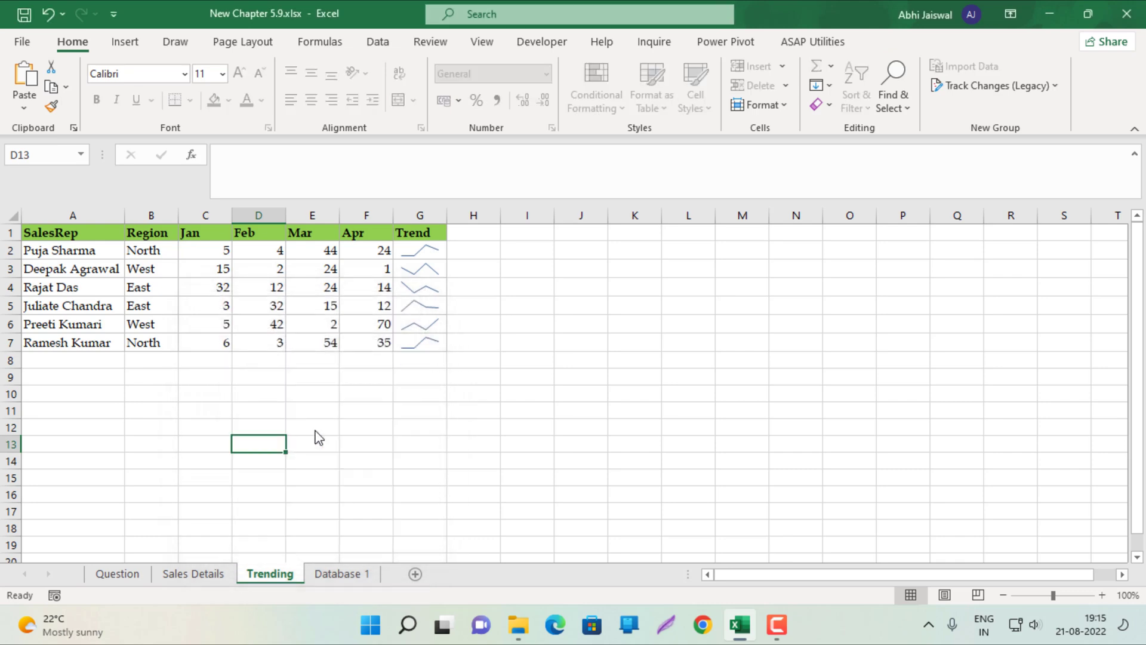
# Confirm edits to Trending cells such as C5 are refused, then select the fifth task on Question
pyautogui.click(314, 429)
pyautogui.write('d')
pyautogui.press('Return')
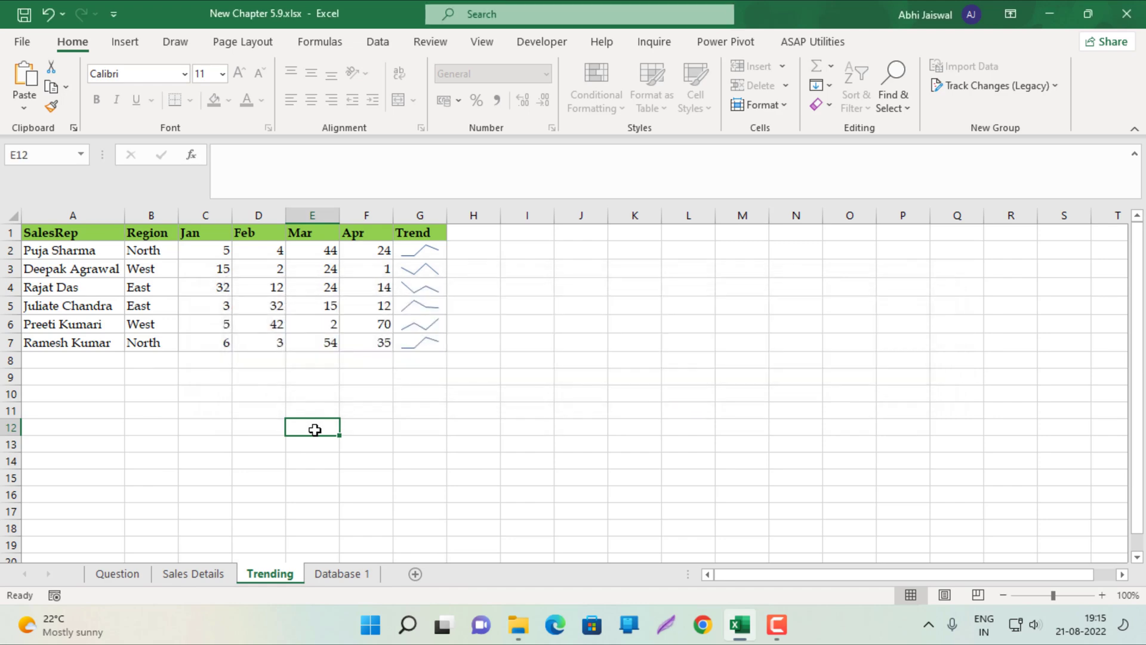
pyautogui.click(198, 305)
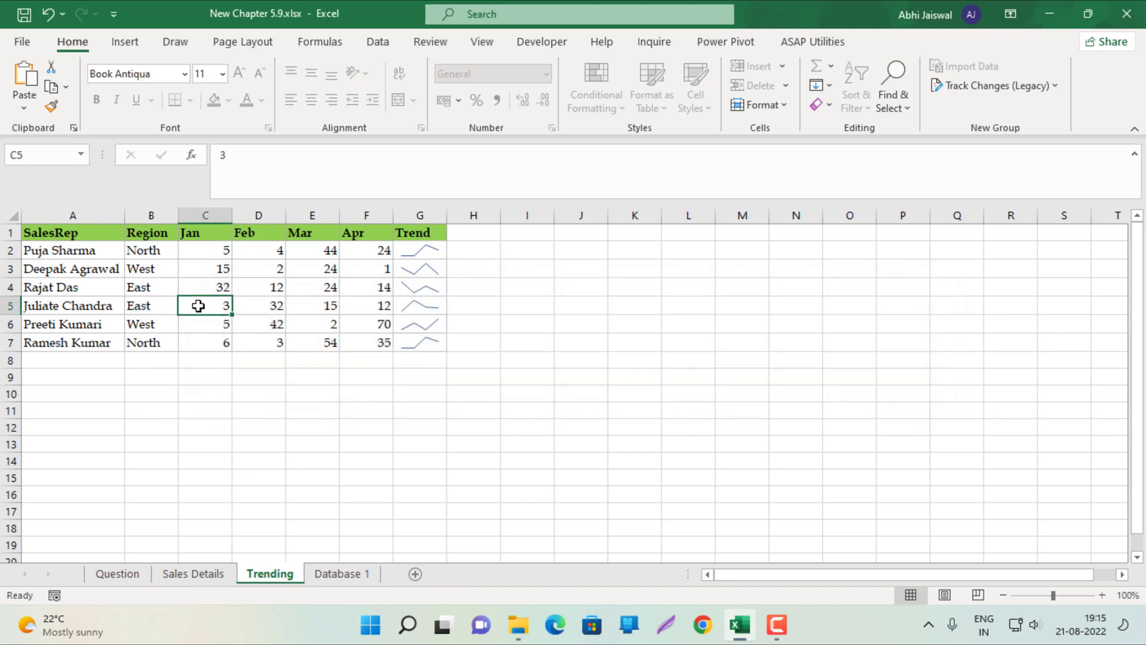
pyautogui.press('Delete')
pyautogui.press('Return')
pyautogui.click(116, 574)
pyautogui.click(41, 379)
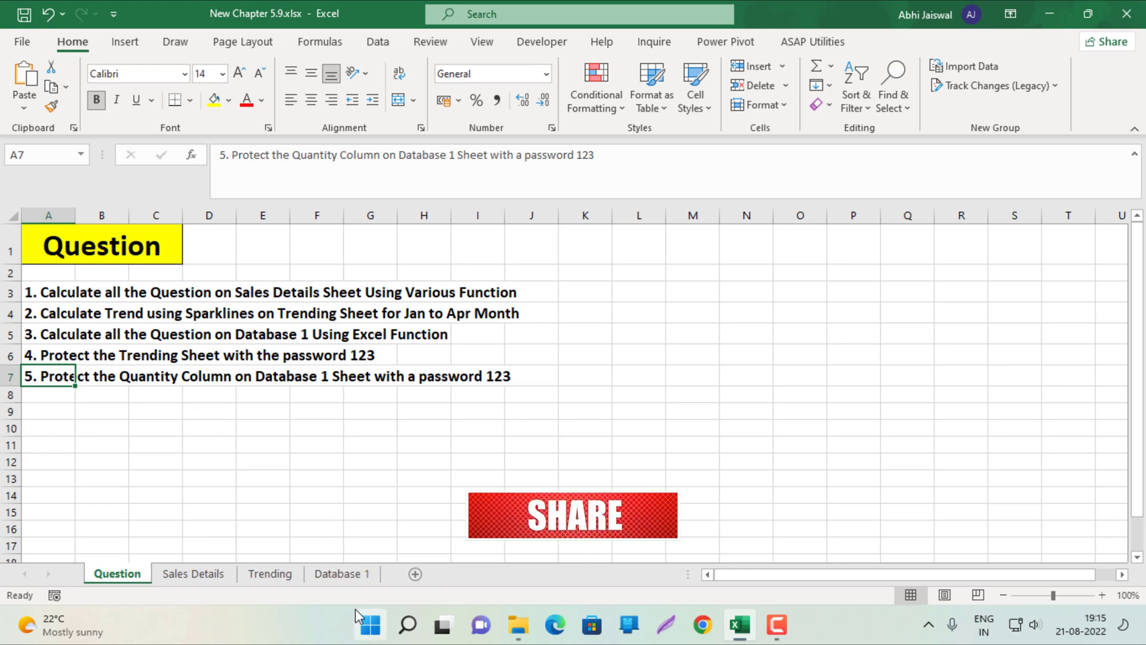
# Switch to Database 1 and select every cell on the sheet
pyautogui.click(343, 576)
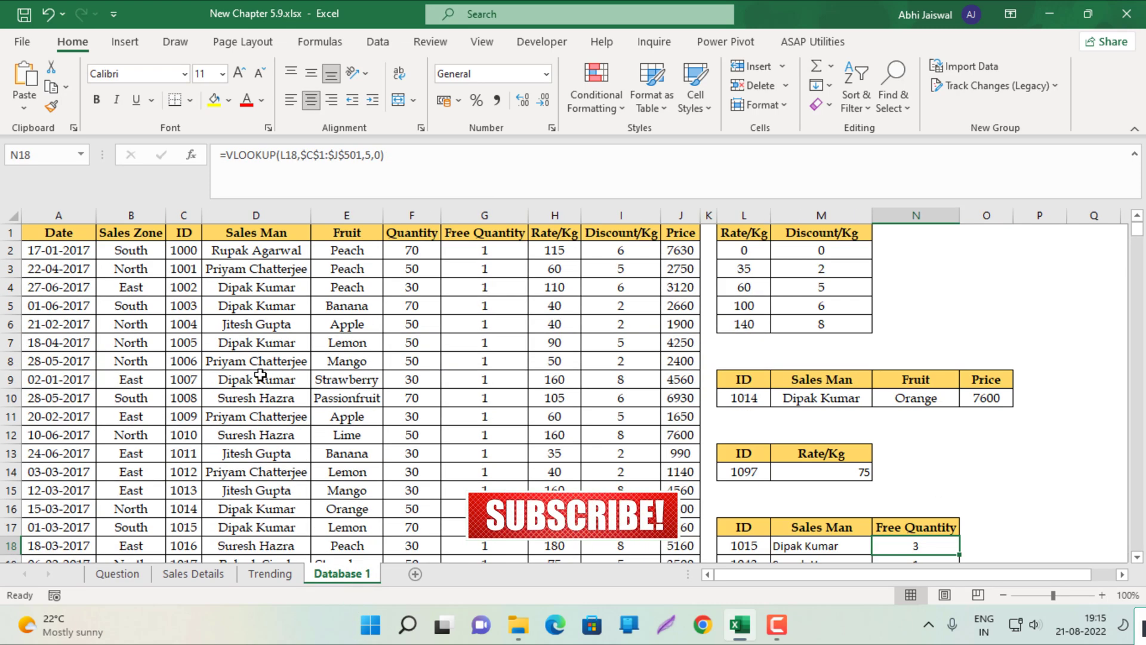
pyautogui.click(13, 216)
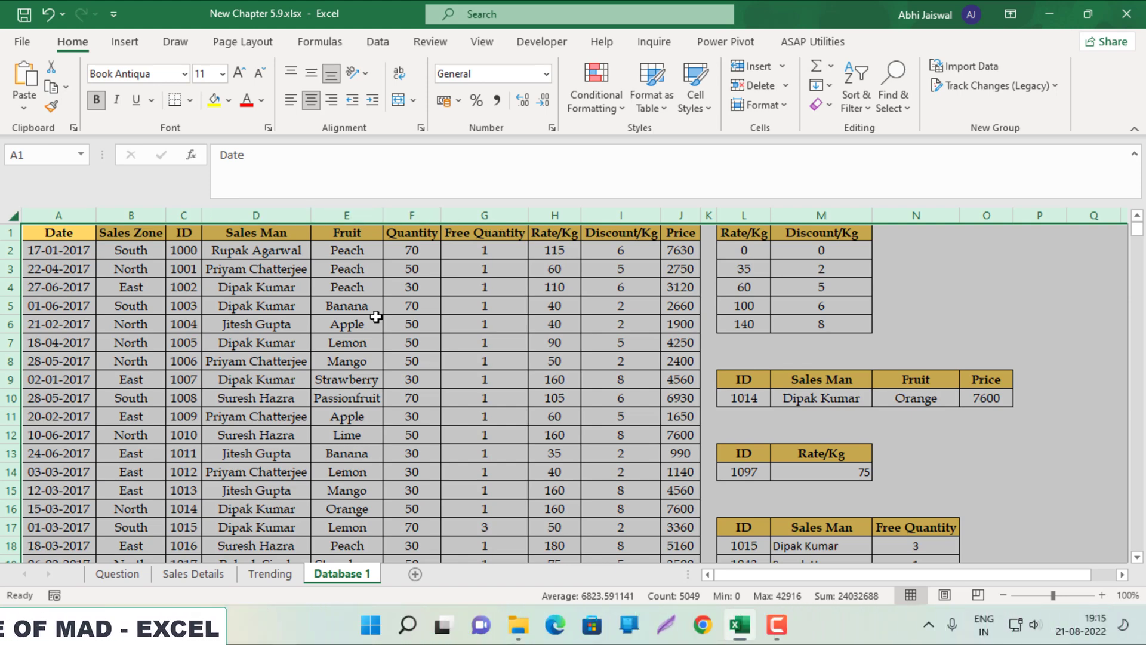
# Clear the Locked protection setting on Database 1 cells, excluding Quantity column F from the selection
pyautogui.click(104, 575)
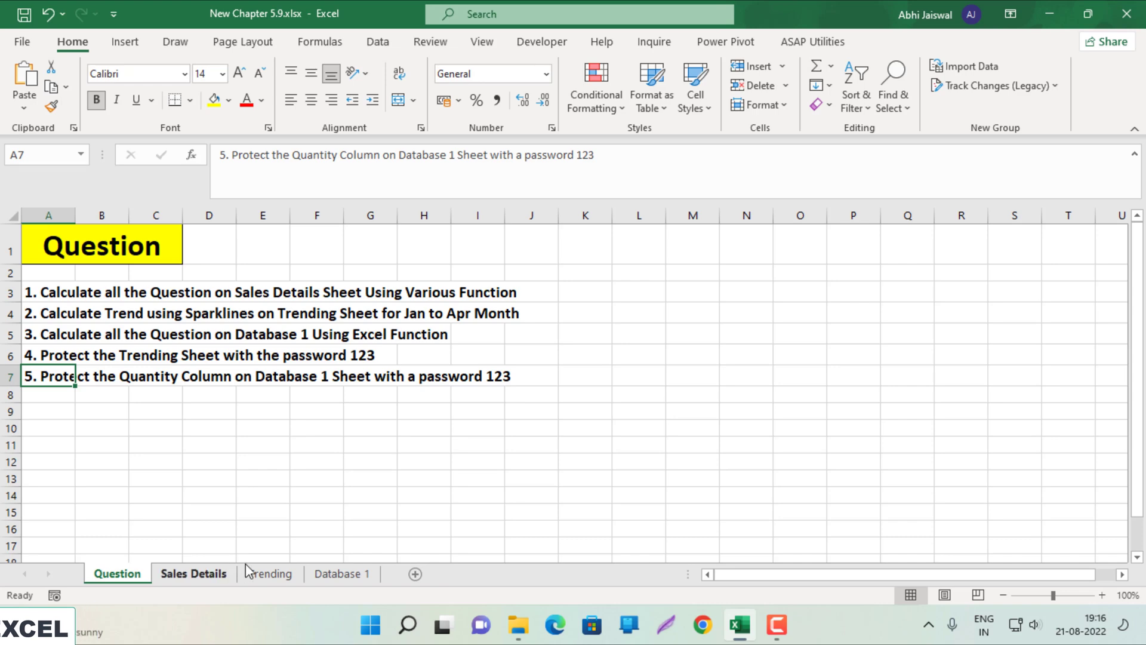
pyautogui.click(335, 575)
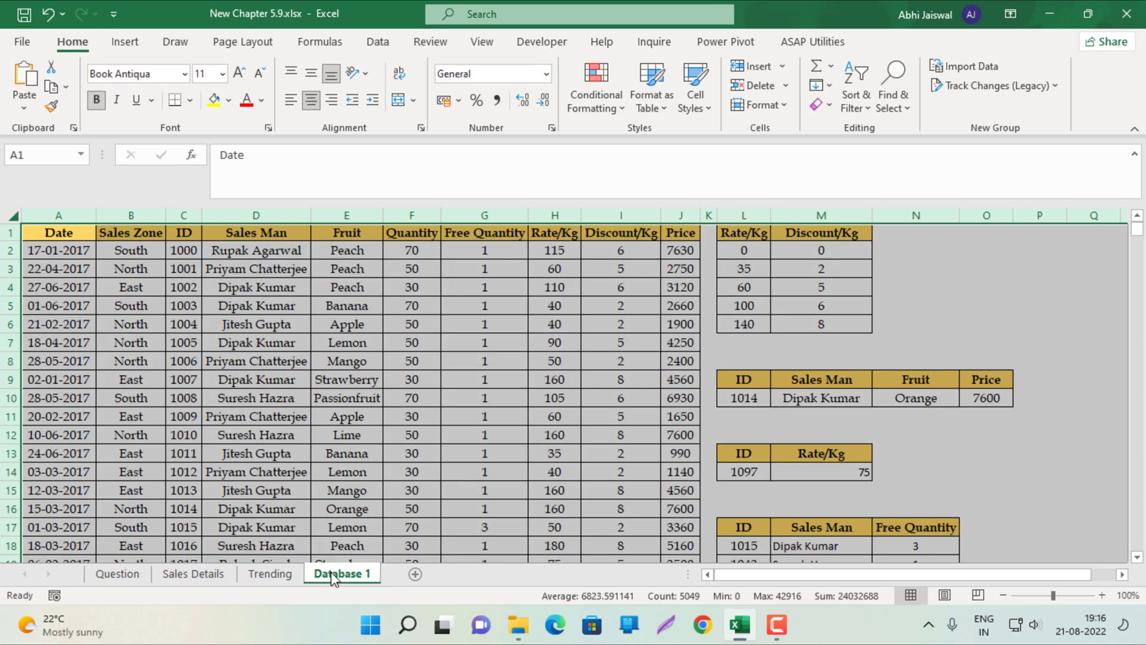
pyautogui.keyDown('ctrl'); pyautogui.click(409, 210); pyautogui.keyUp('ctrl')
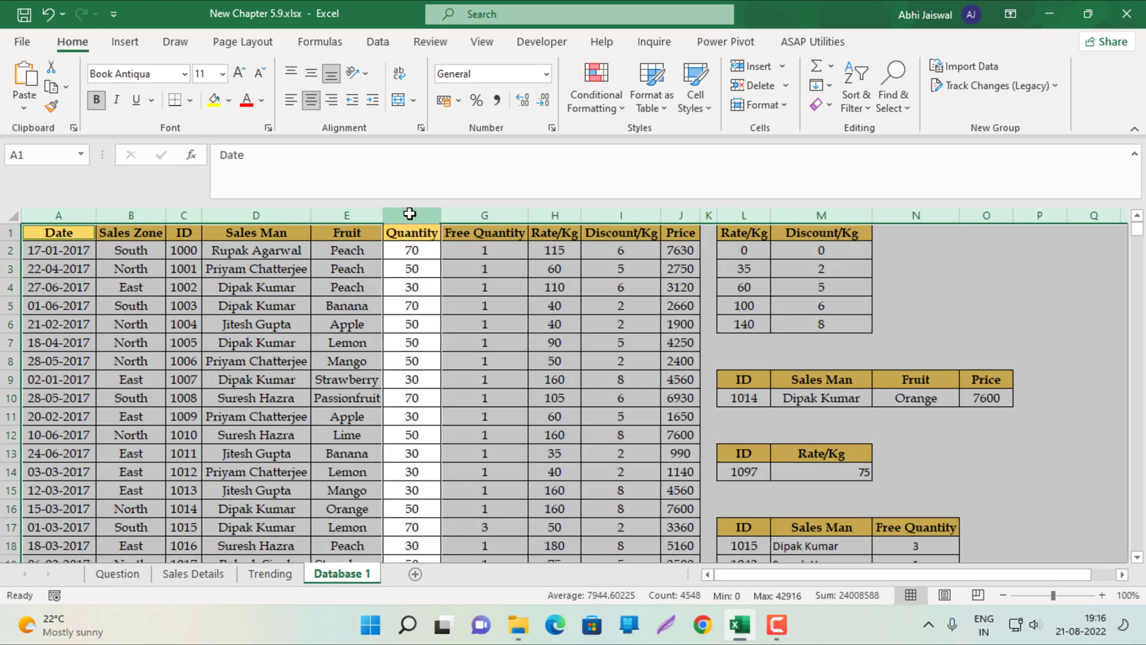
pyautogui.hotkey('ctrl', '1')
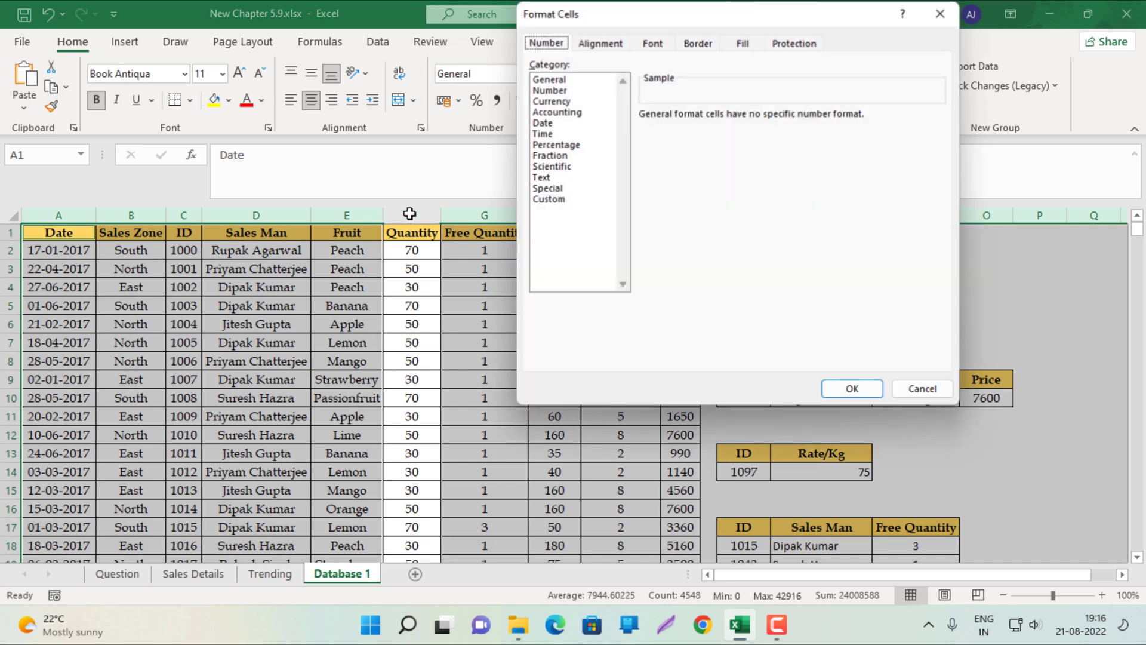
pyautogui.moveTo(764, 19); pyautogui.dragTo(533, 99)
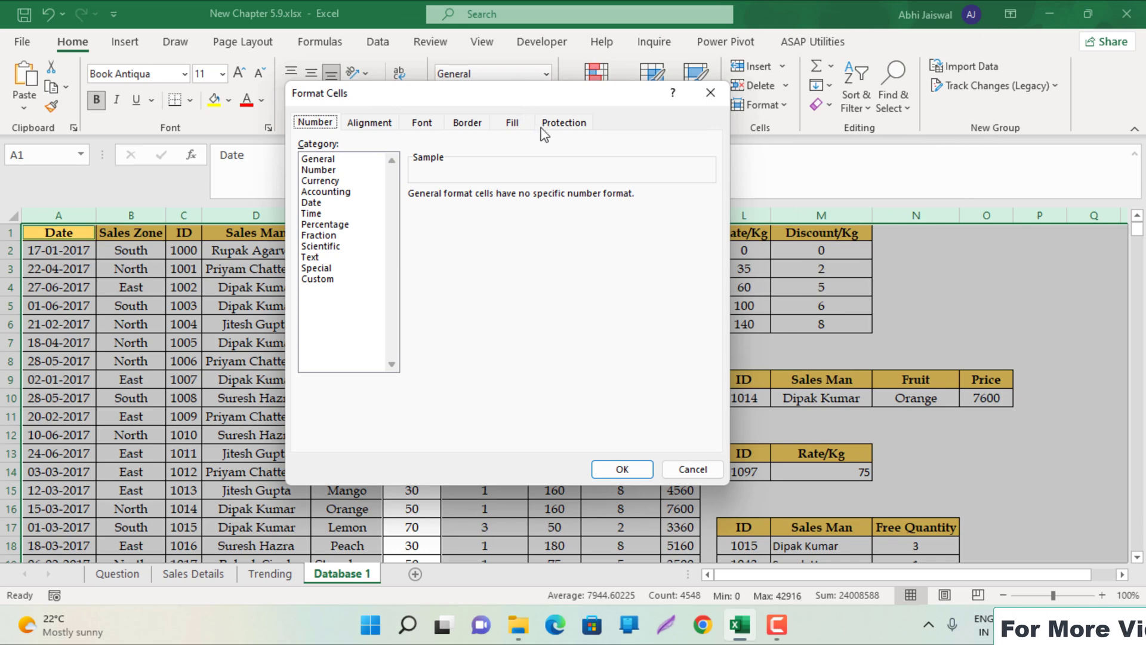
pyautogui.click(563, 122)
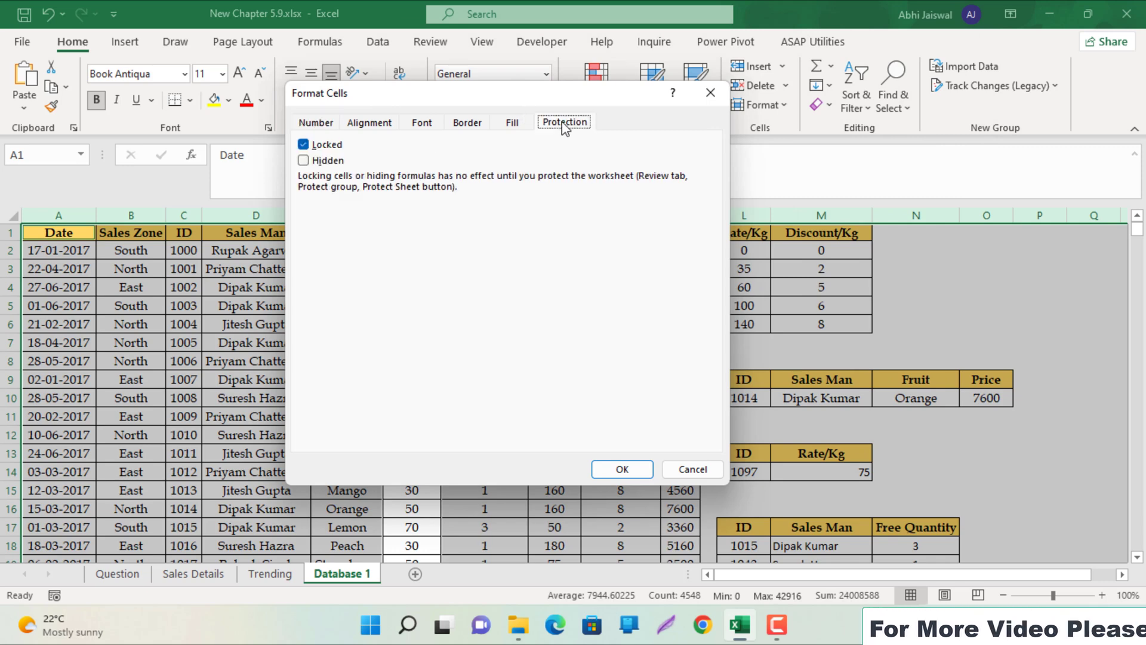
pyautogui.click(308, 150)
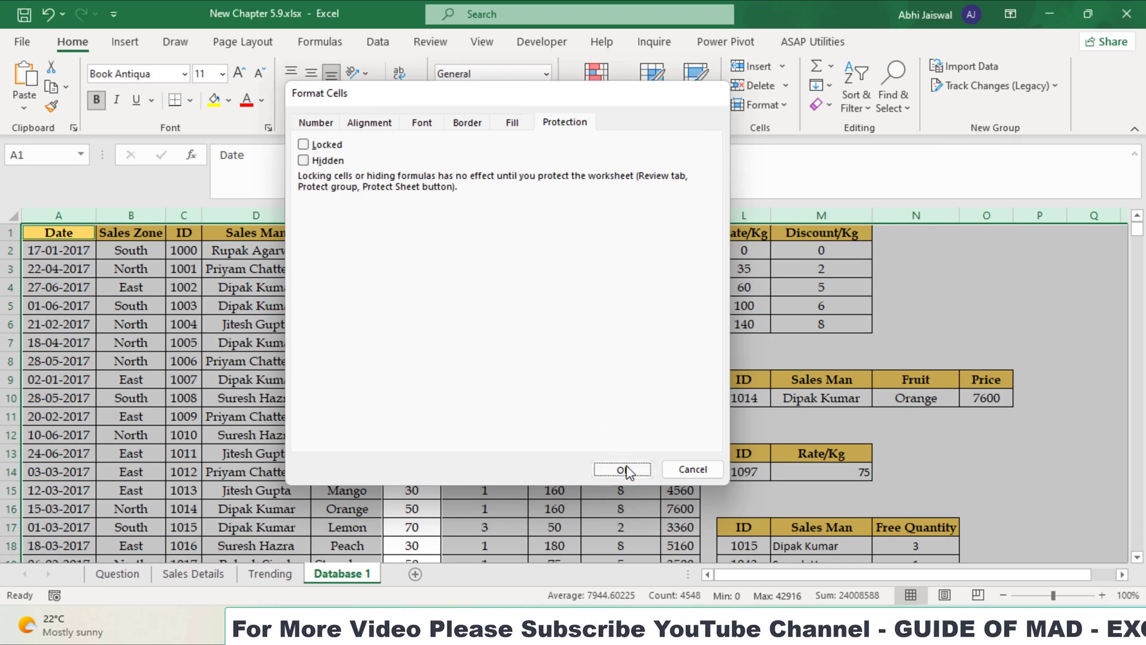
pyautogui.click(625, 470)
pyautogui.click(436, 328)
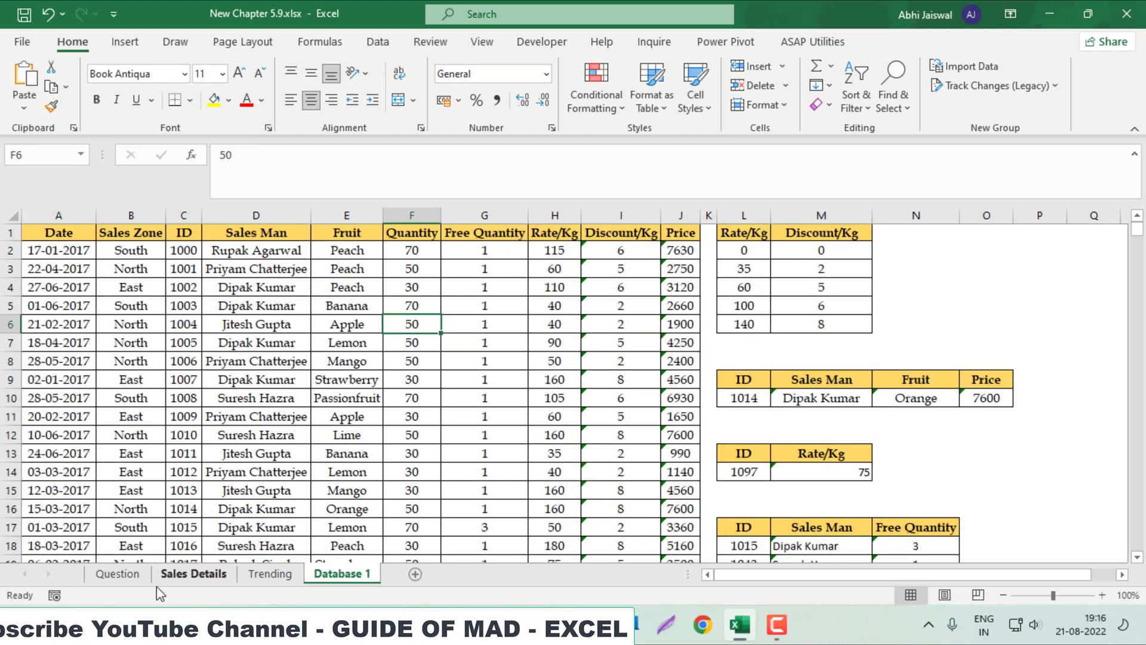
# Protect the Database 1 sheet with the assigned password, entered and confirmed
pyautogui.rightClick(319, 574)
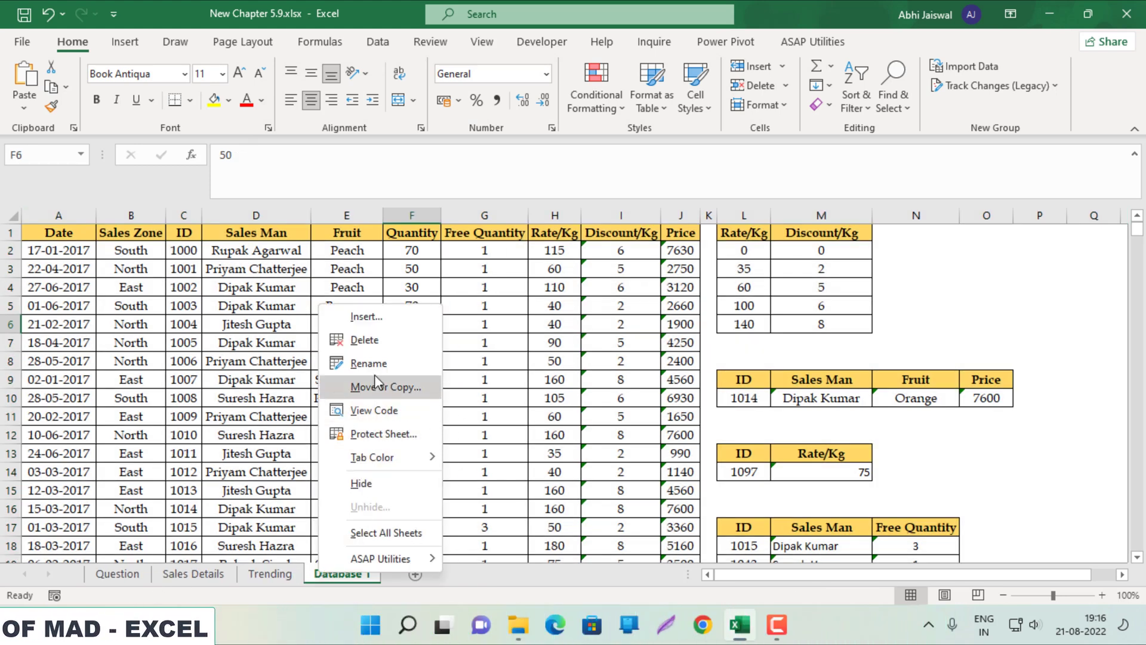
pyautogui.click(386, 427)
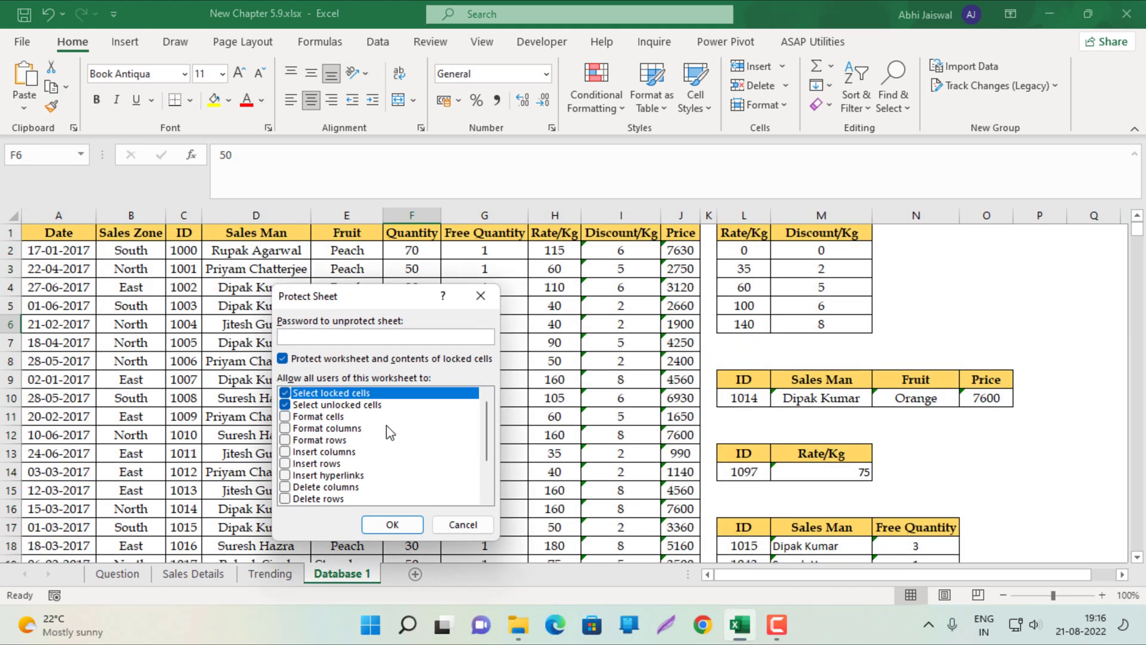
pyautogui.write('123')
pyautogui.press('Return')
pyautogui.write('123')
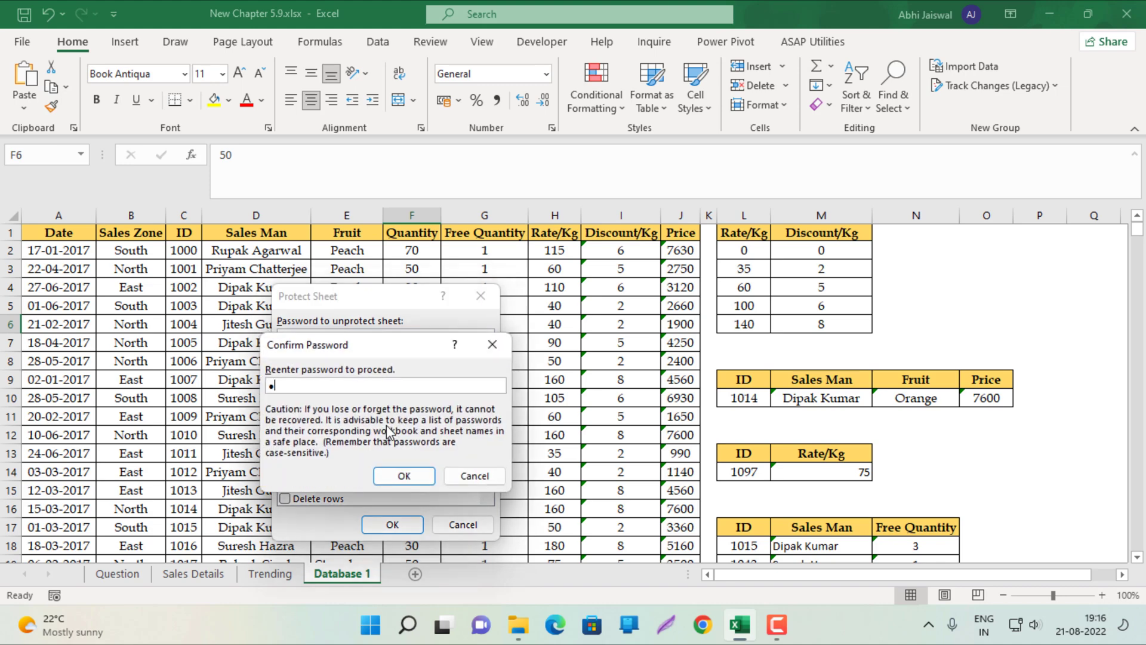
pyautogui.press('Return')
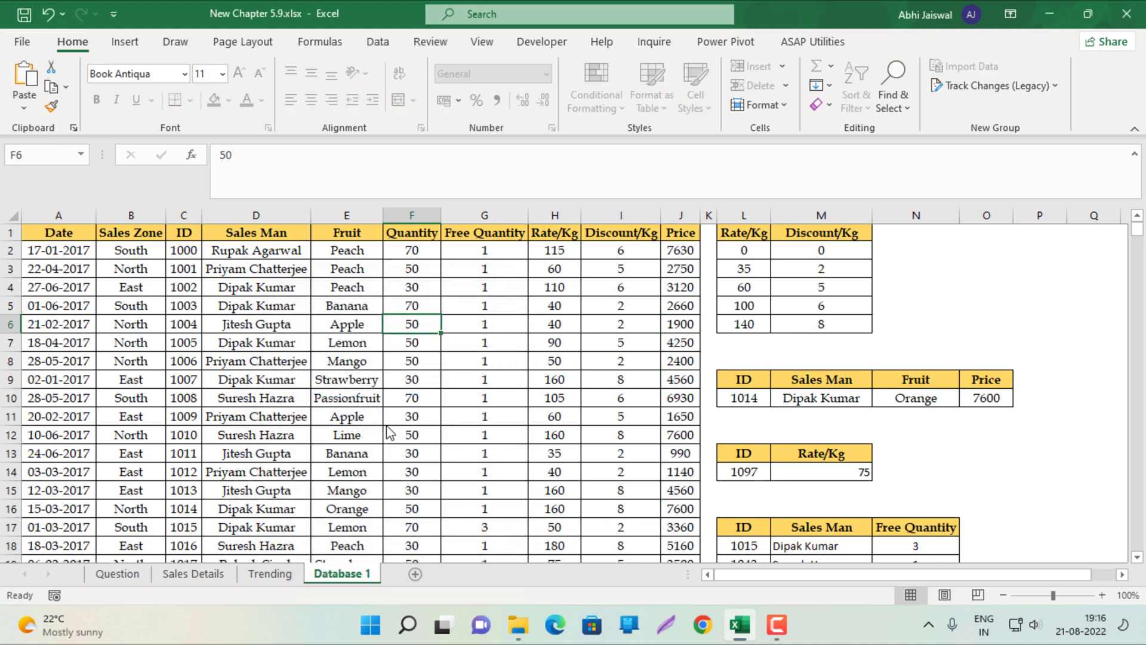
# Verify Quantity cells F4 and F5 refuse edits while D5 remains editable
pyautogui.doubleClick(411, 288)
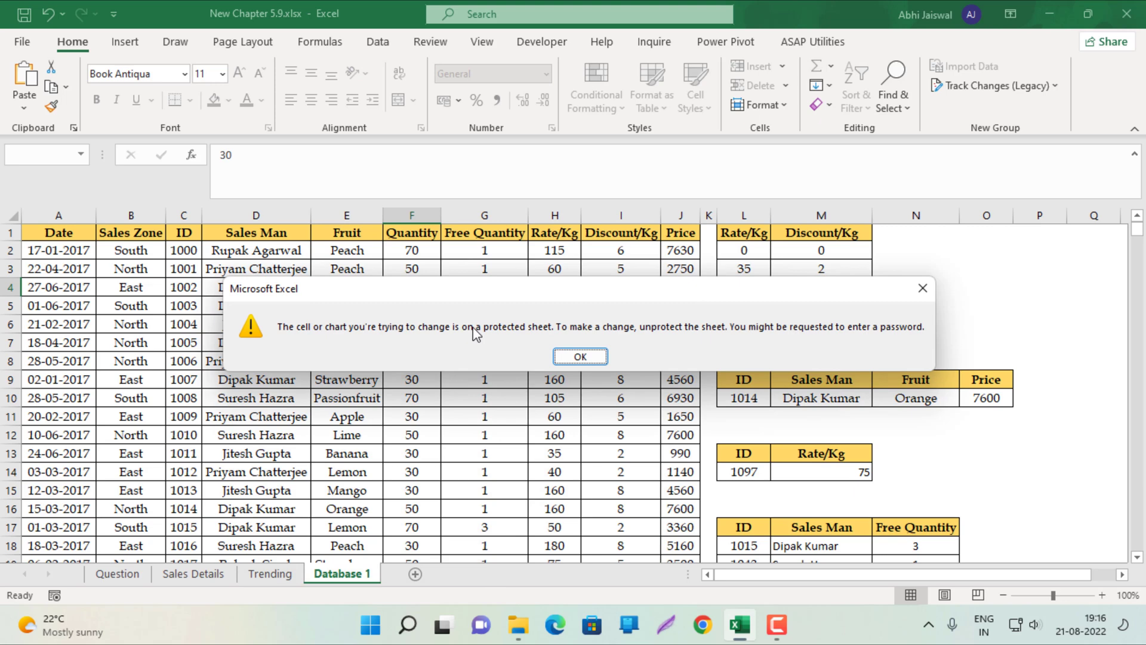
pyautogui.click(580, 357)
pyautogui.click(217, 298)
pyautogui.write('fgf')
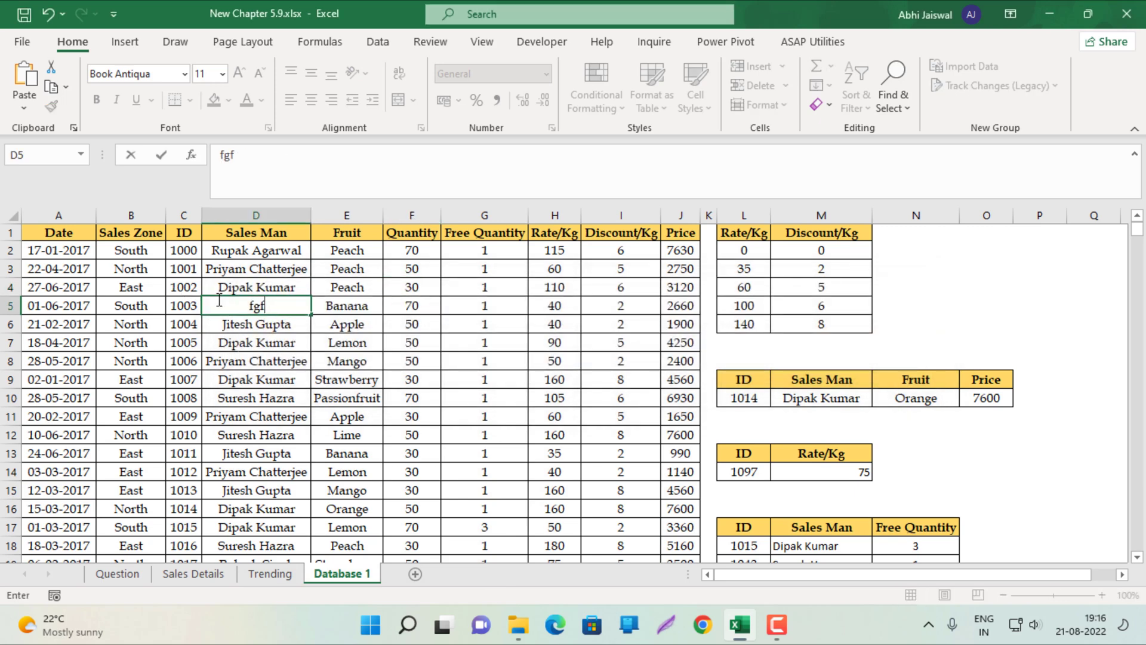
pyautogui.press('Escape')
pyautogui.click(345, 307)
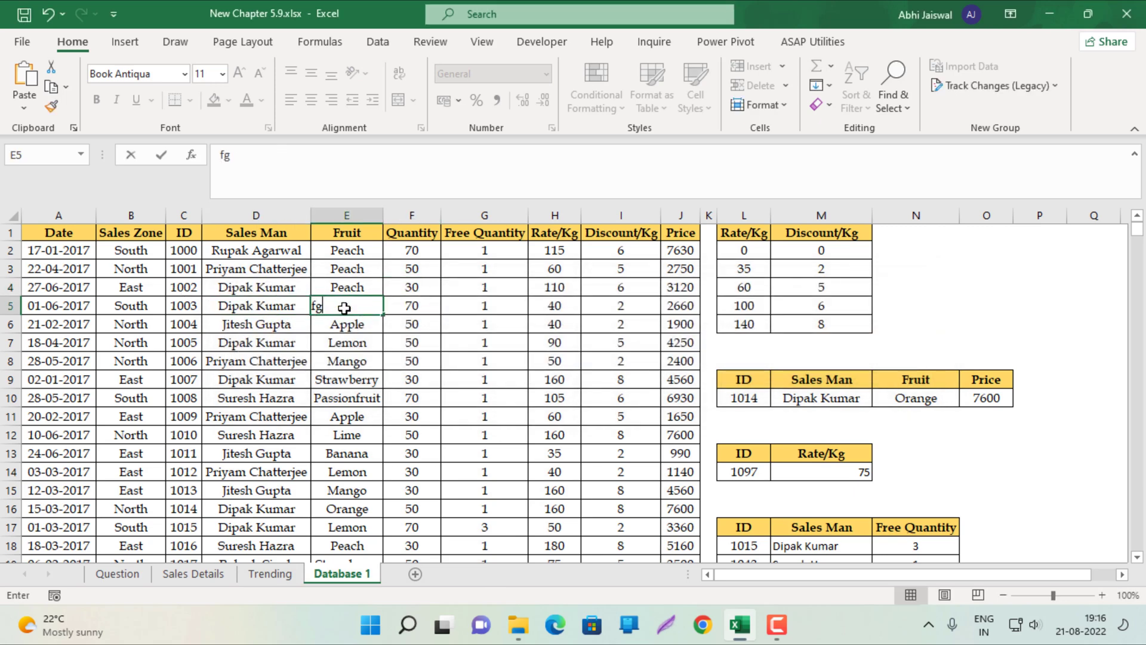
pyautogui.doubleClick(419, 303)
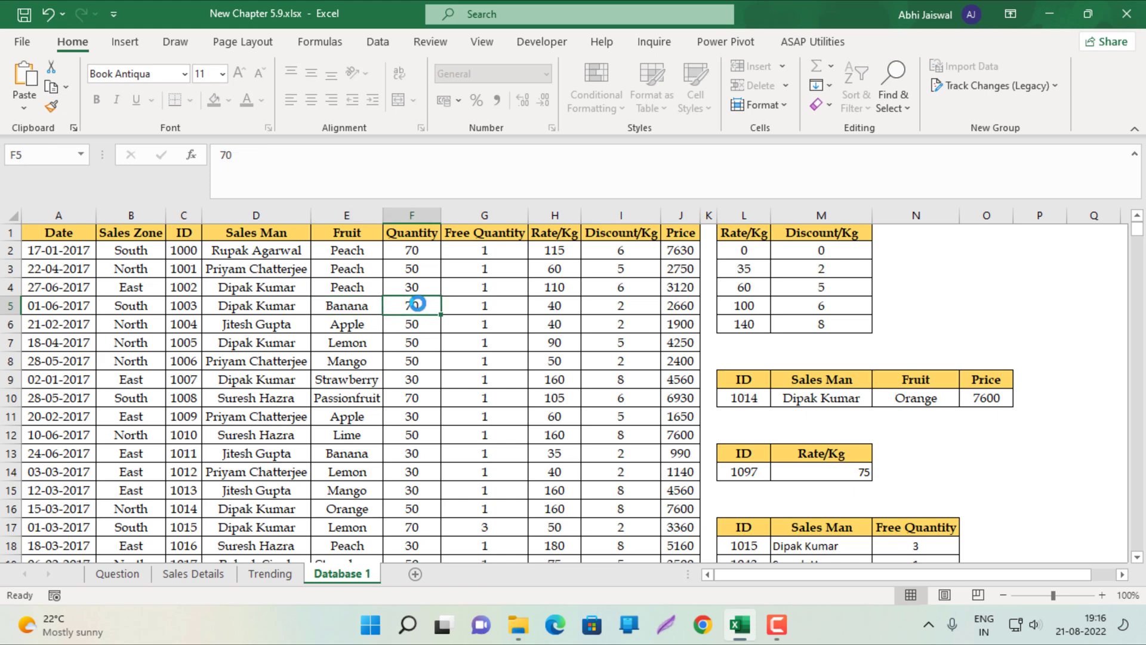
pyautogui.press('Escape')
# Return to the Question sheet's task list, selecting A6 and then B9
pyautogui.click(117, 573)
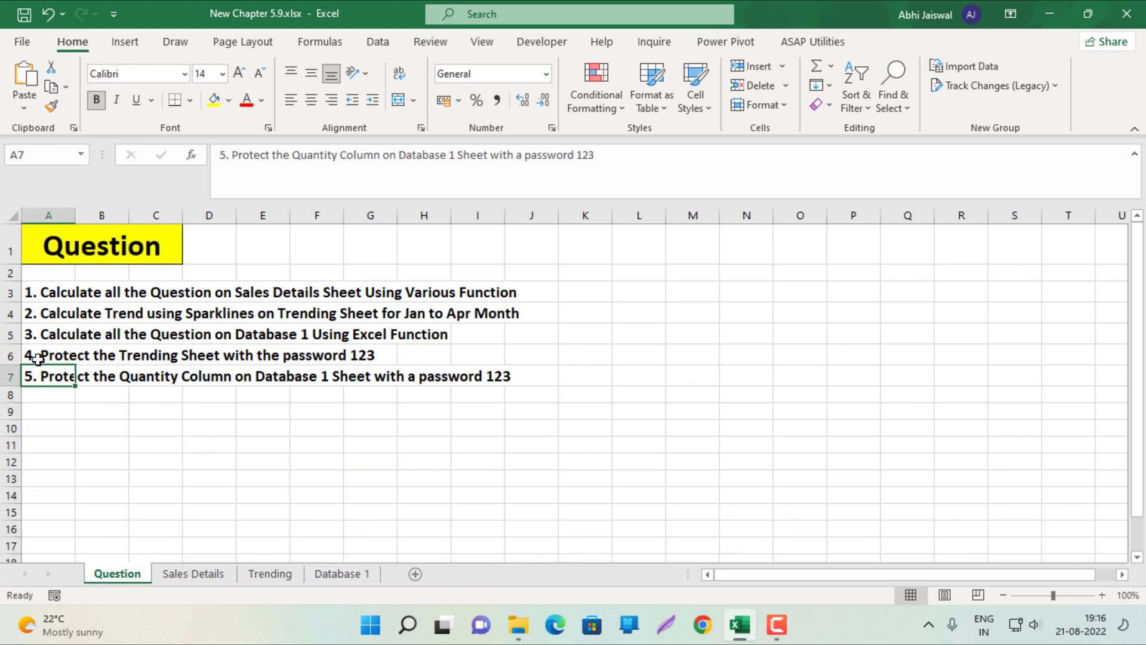
pyautogui.click(37, 359)
pyautogui.click(109, 413)
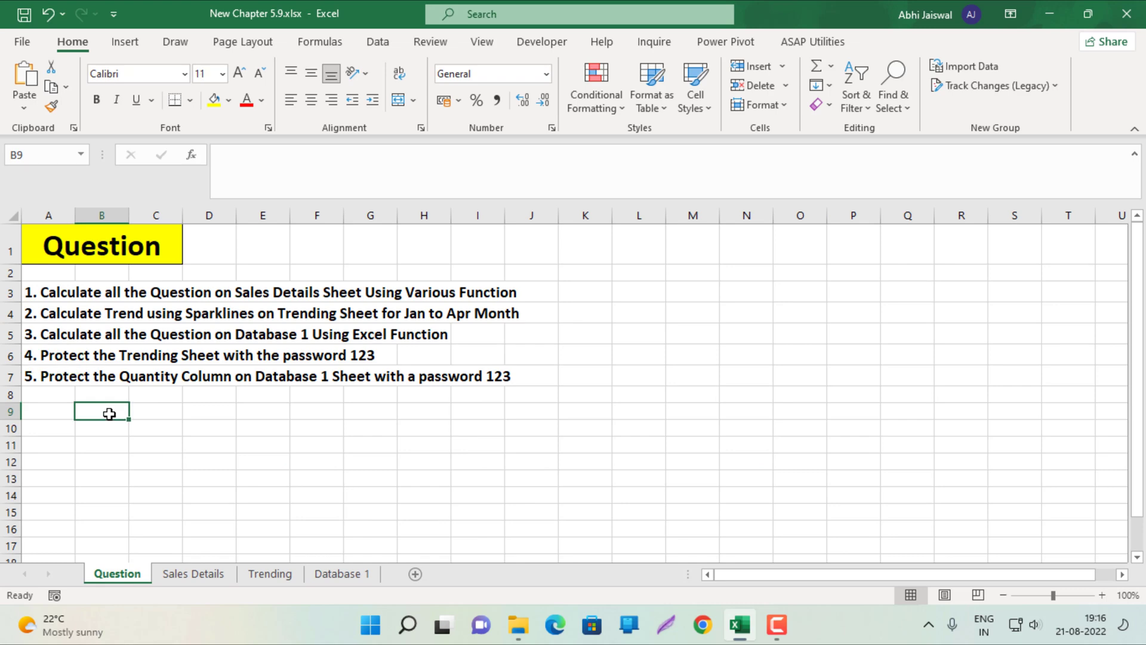